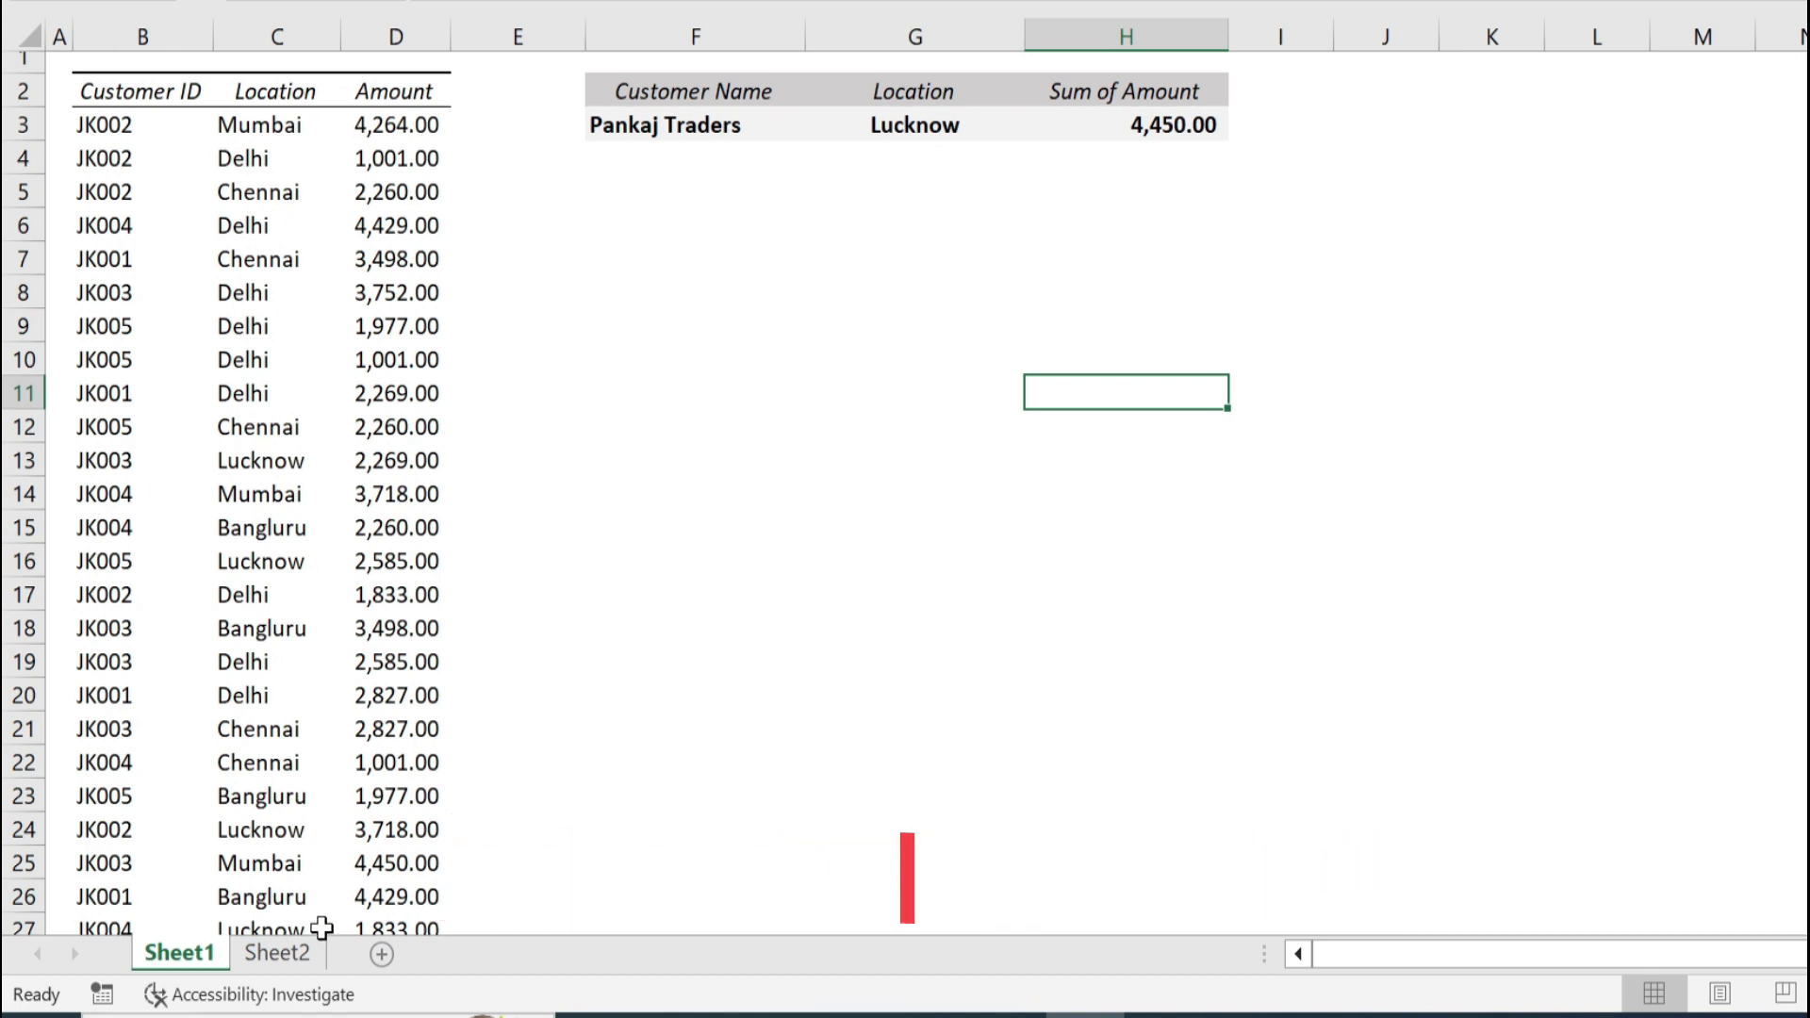
Step: Examine the customer name and ID list on Sheet2 and the Customer Name and Location choices in the Sheet1 summary table
left_click(278, 954)
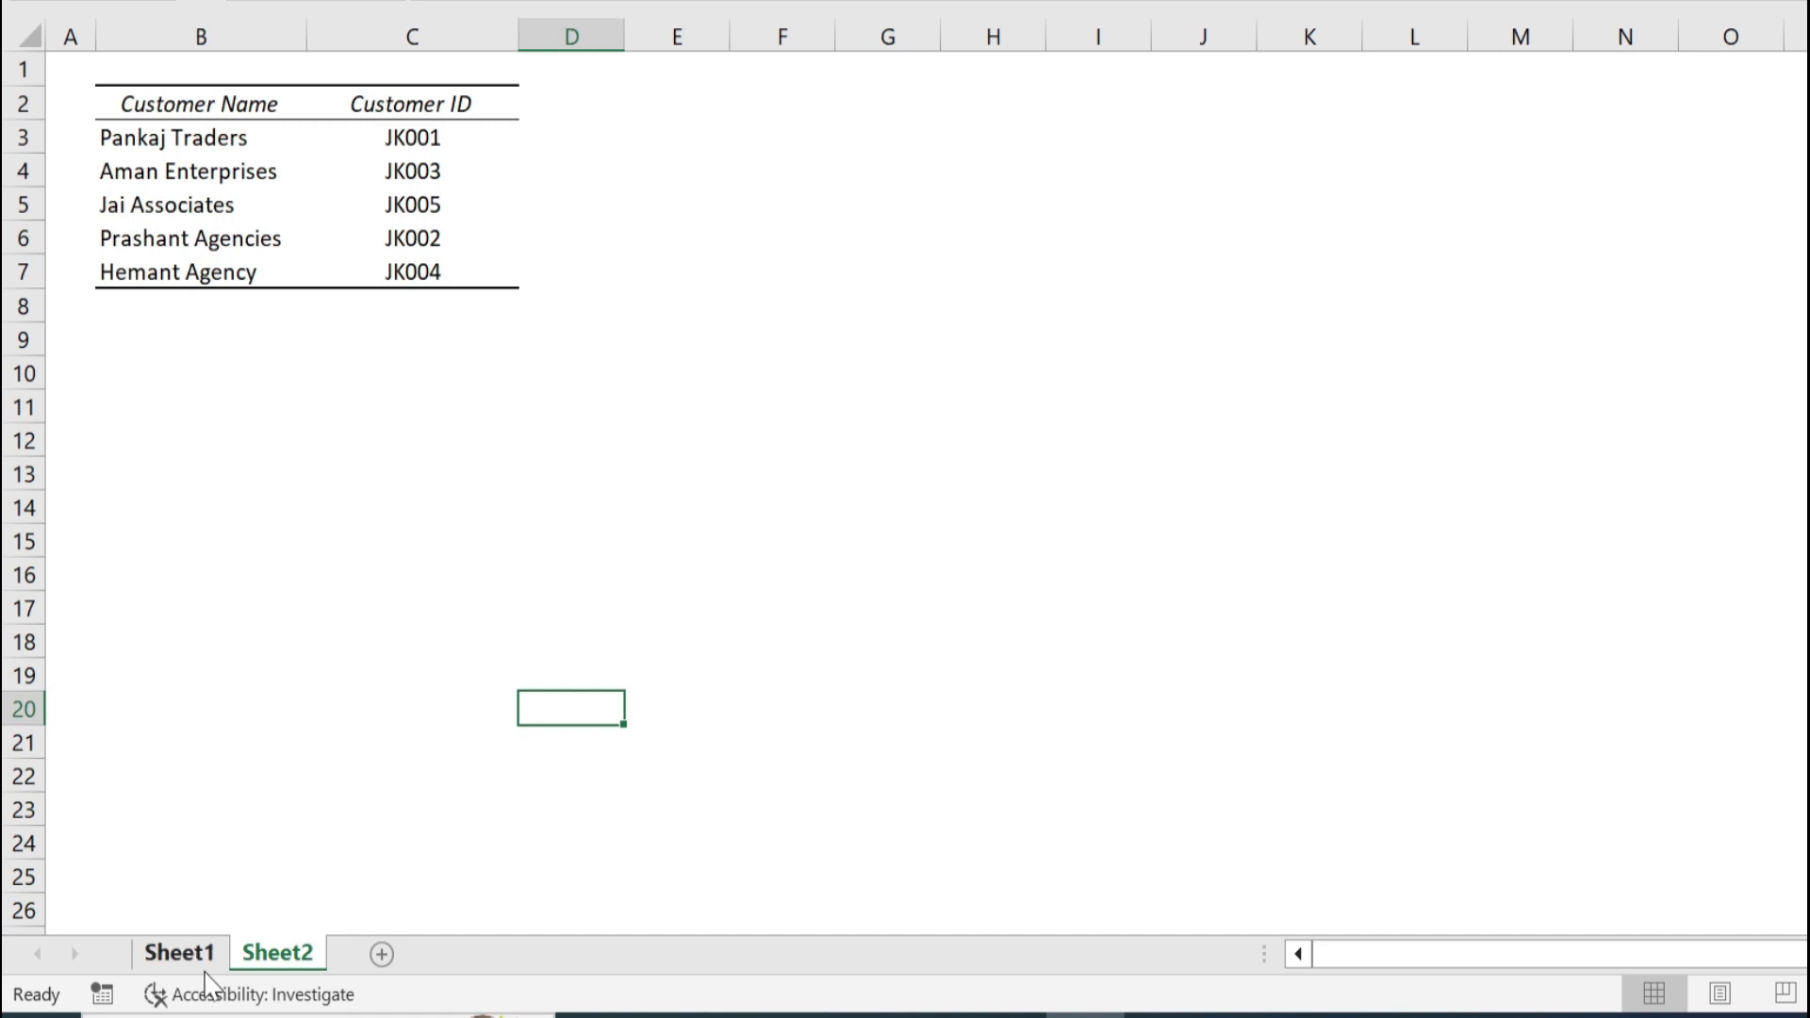
left_click(179, 953)
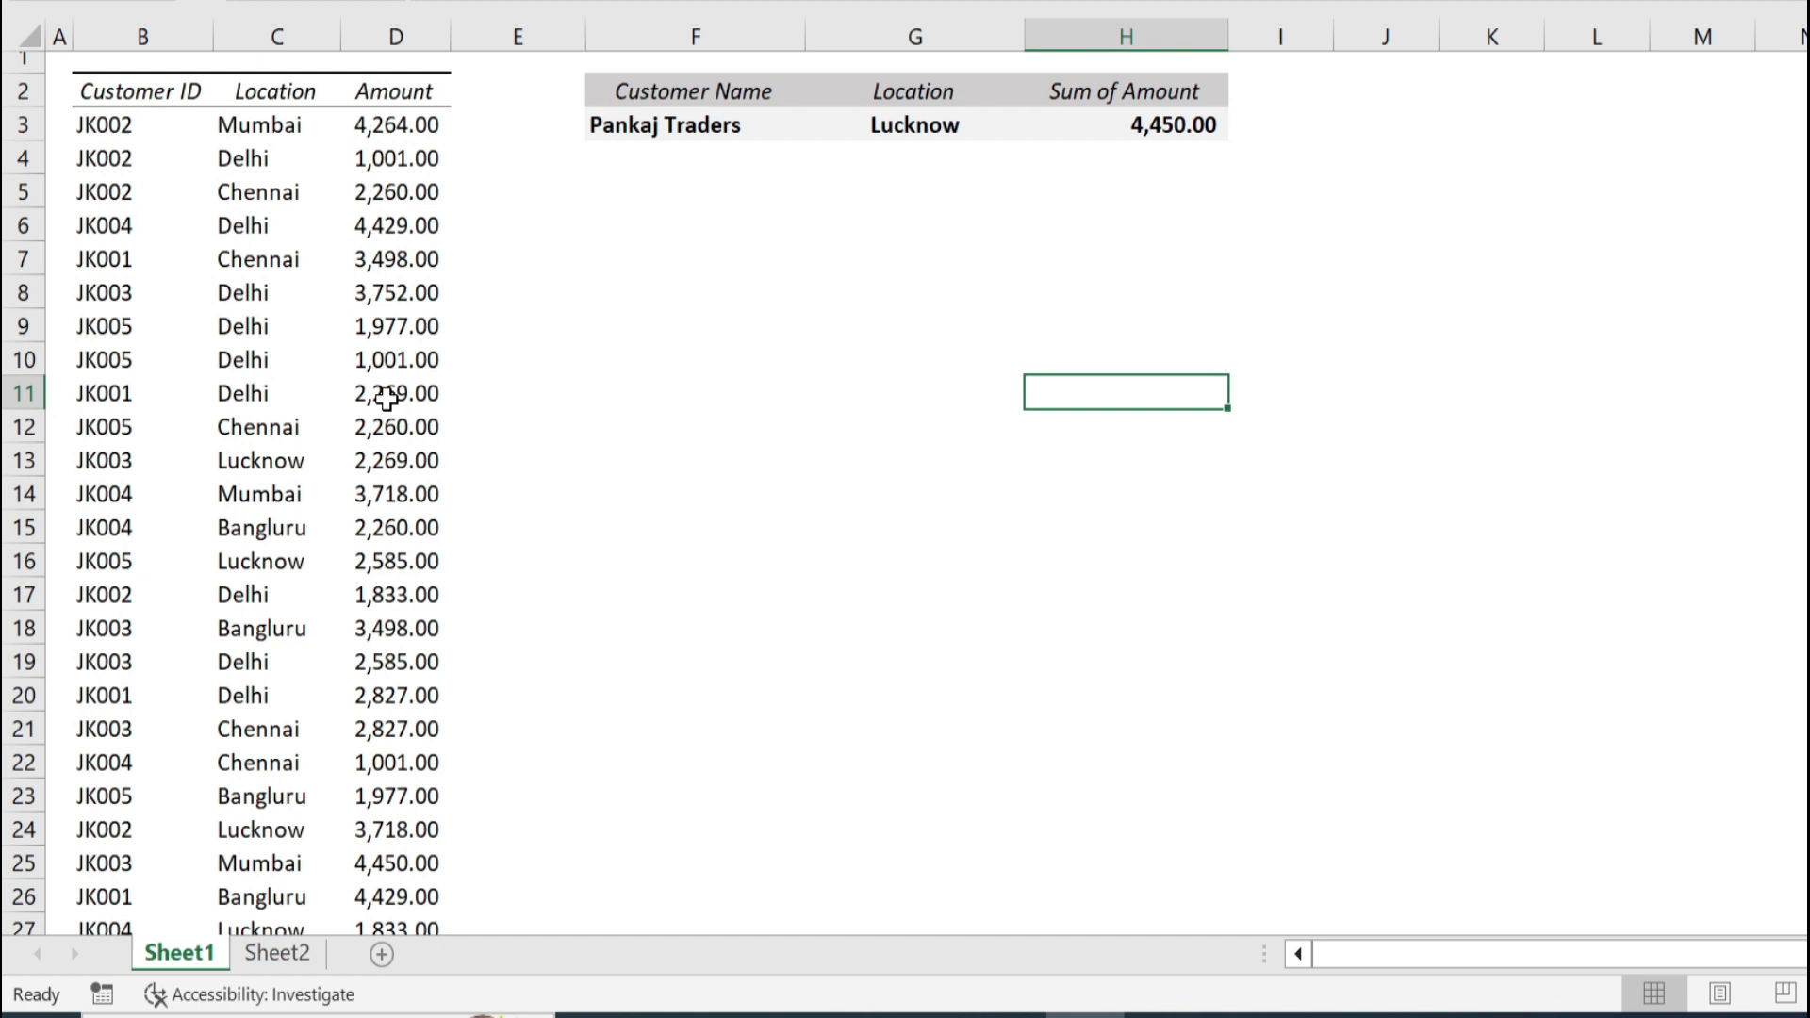
left_click(767, 127)
left_click(819, 124)
left_click(819, 124)
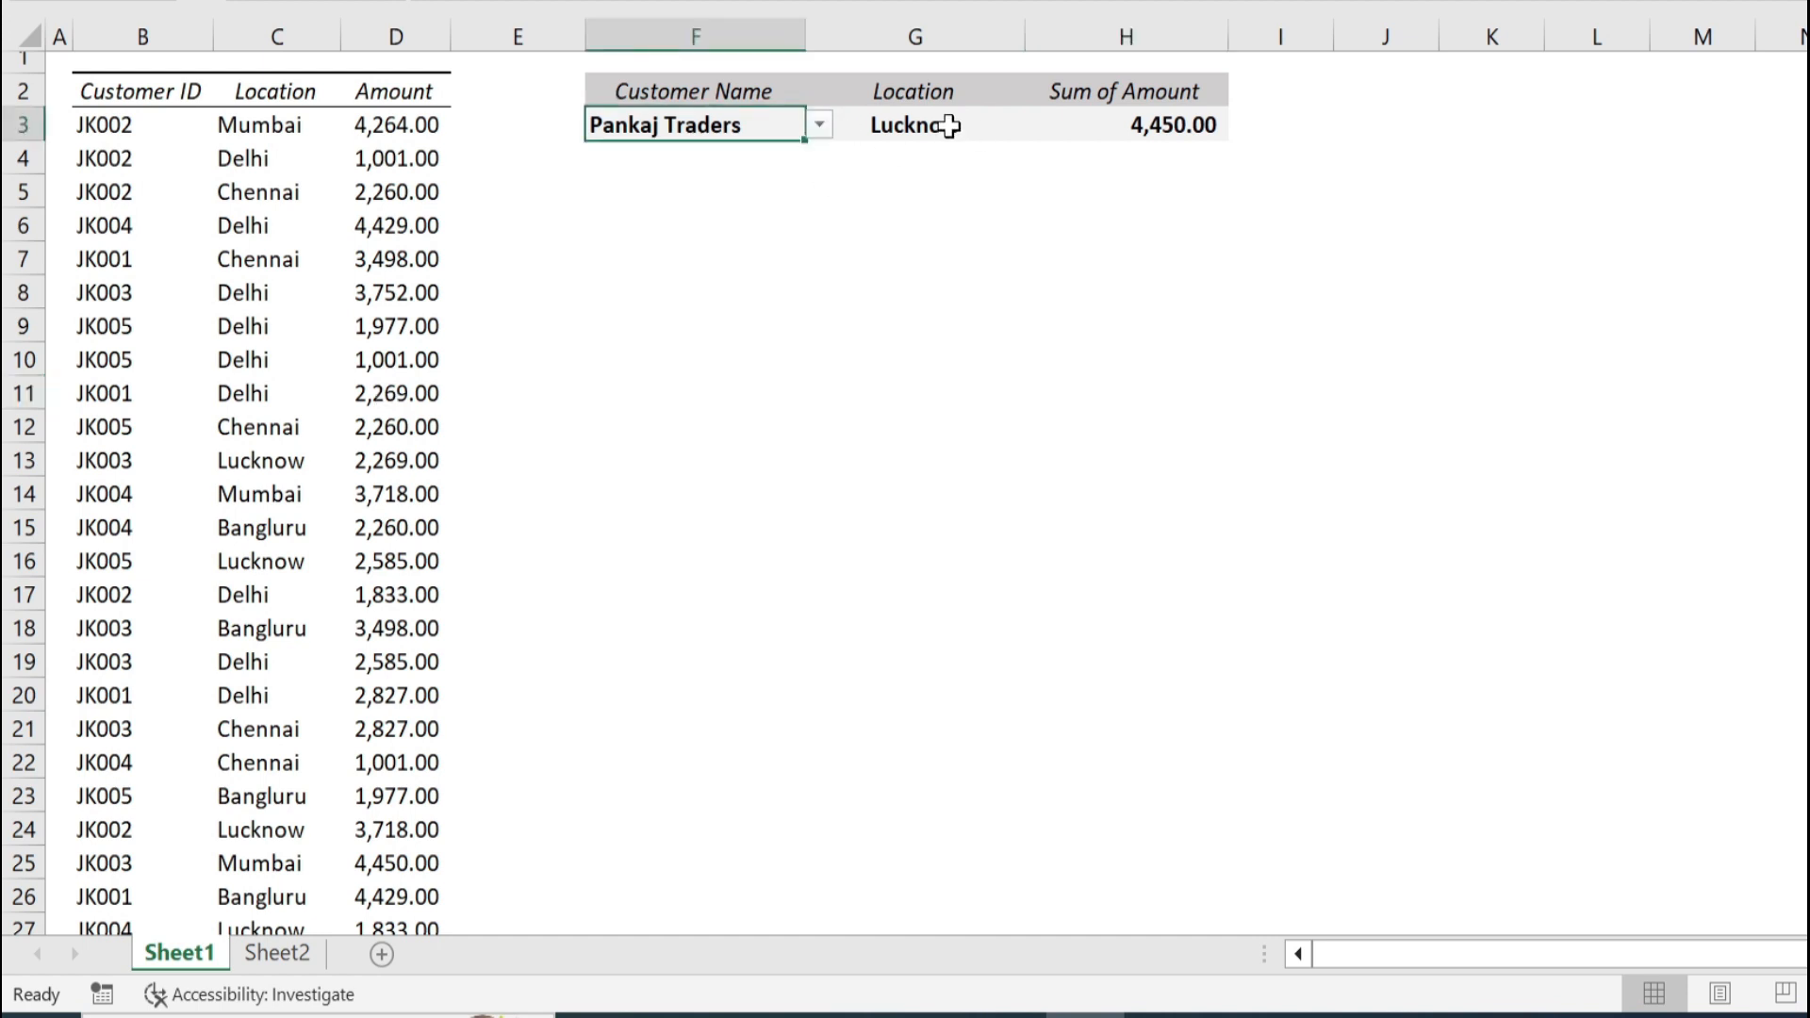
left_click(949, 124)
left_click(1039, 127)
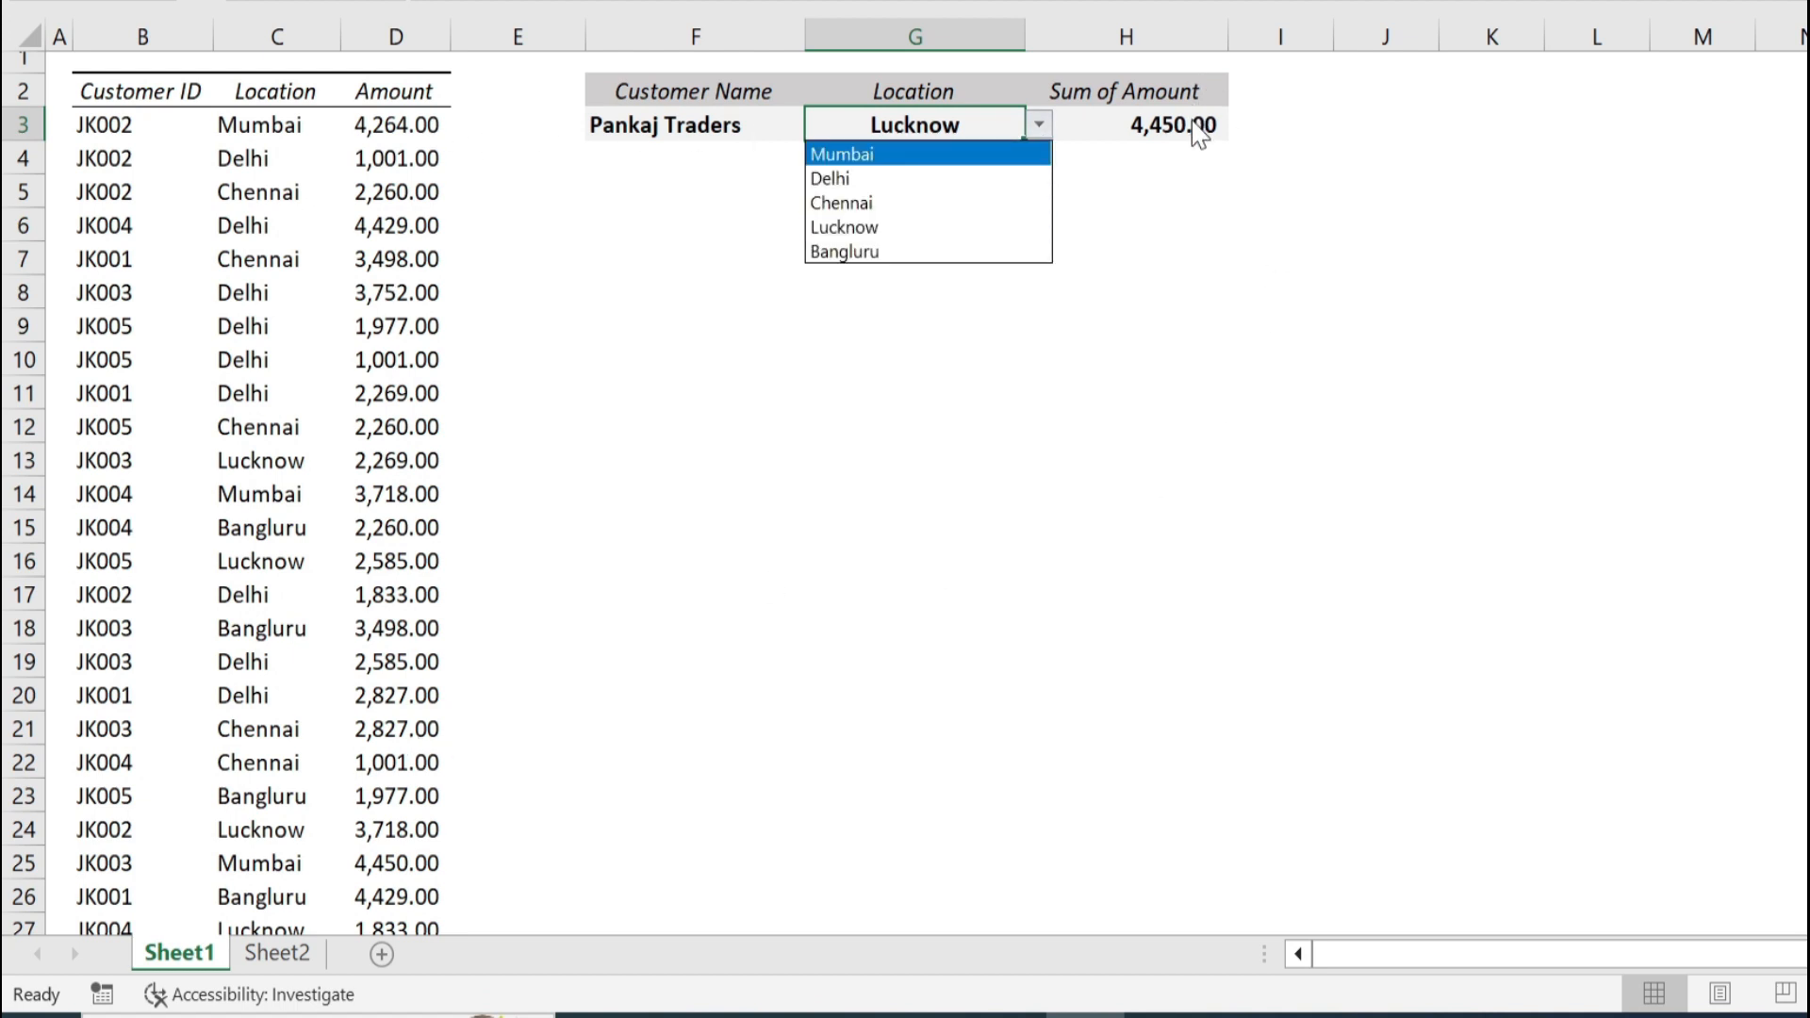
key("Escape")
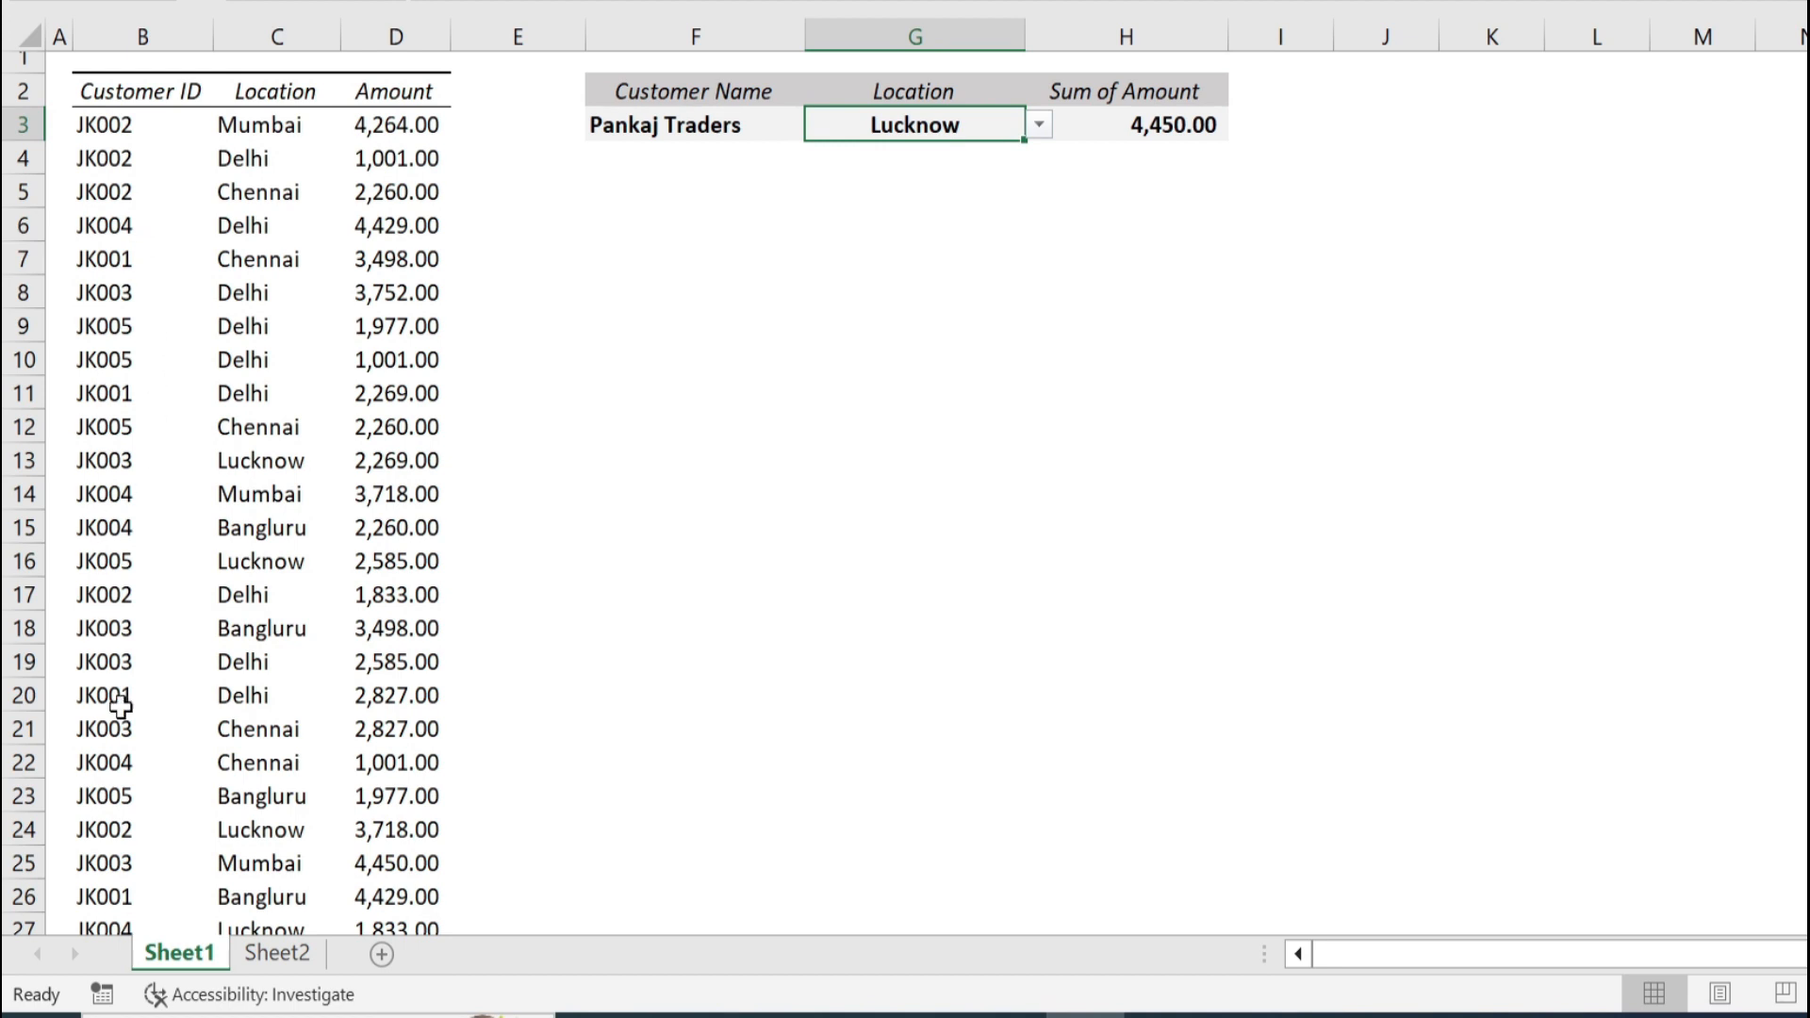
left_click(249, 960)
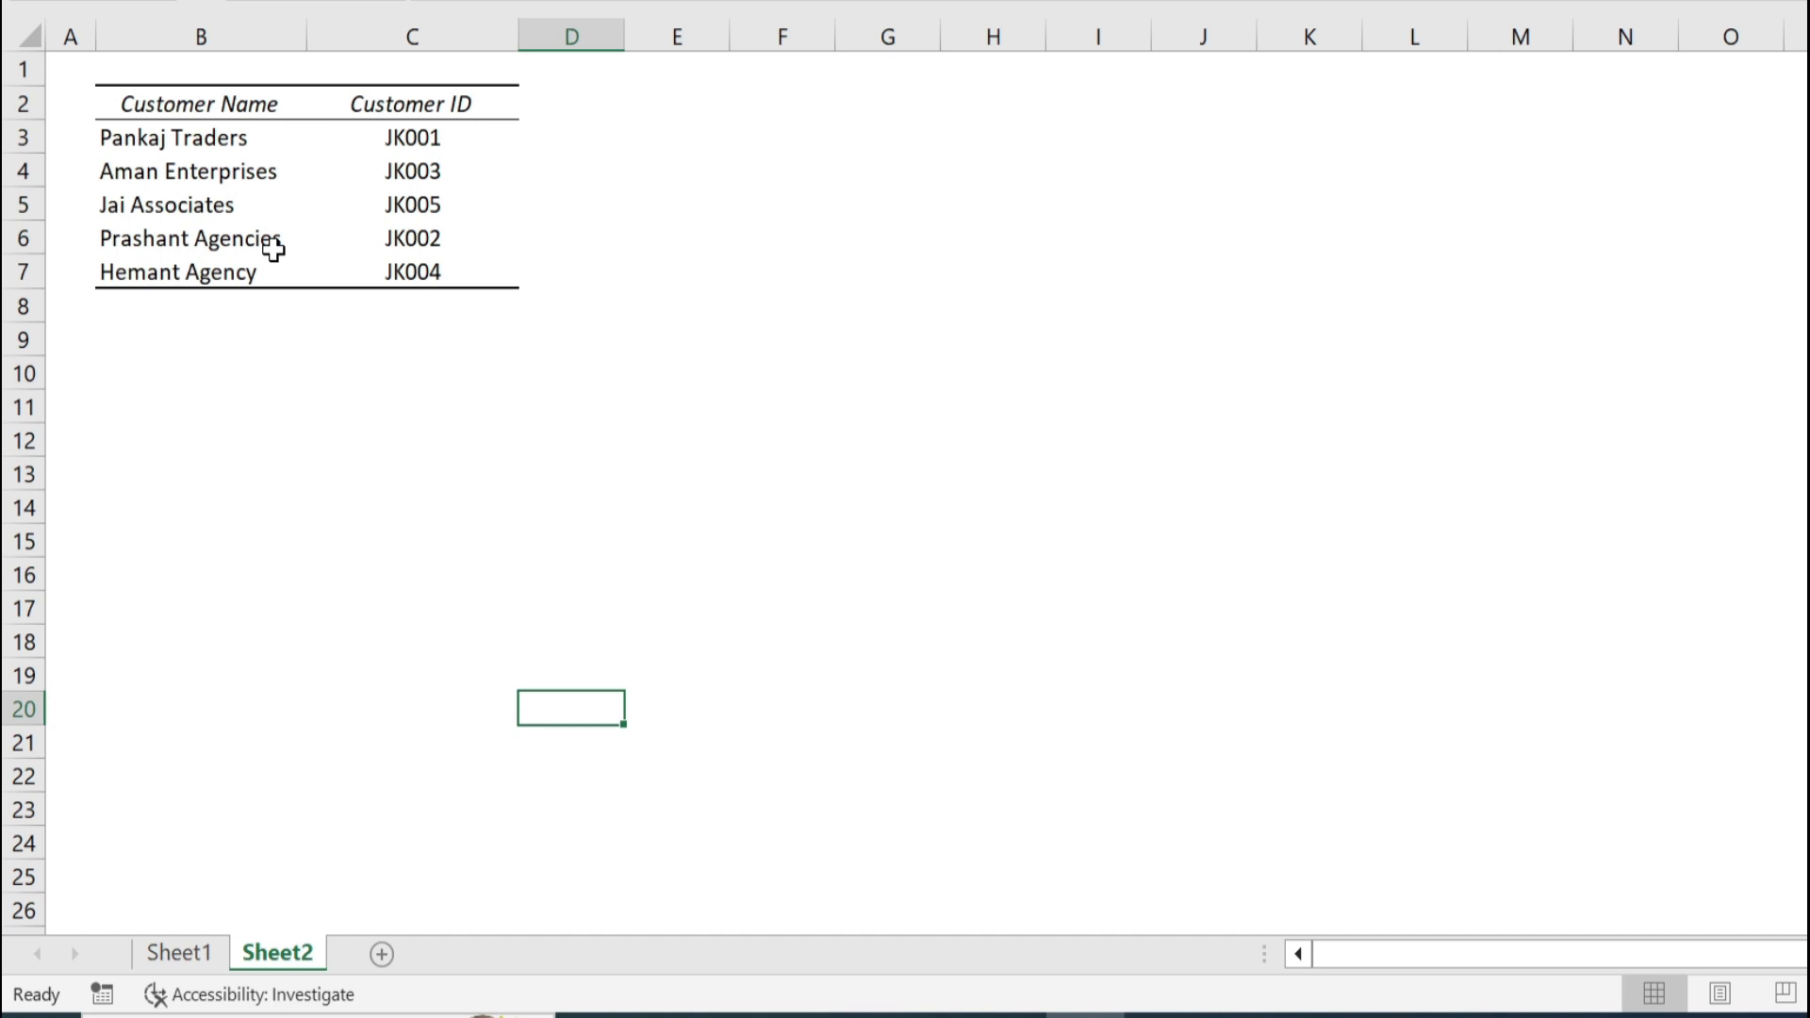
key("ctrl+Page_Up")
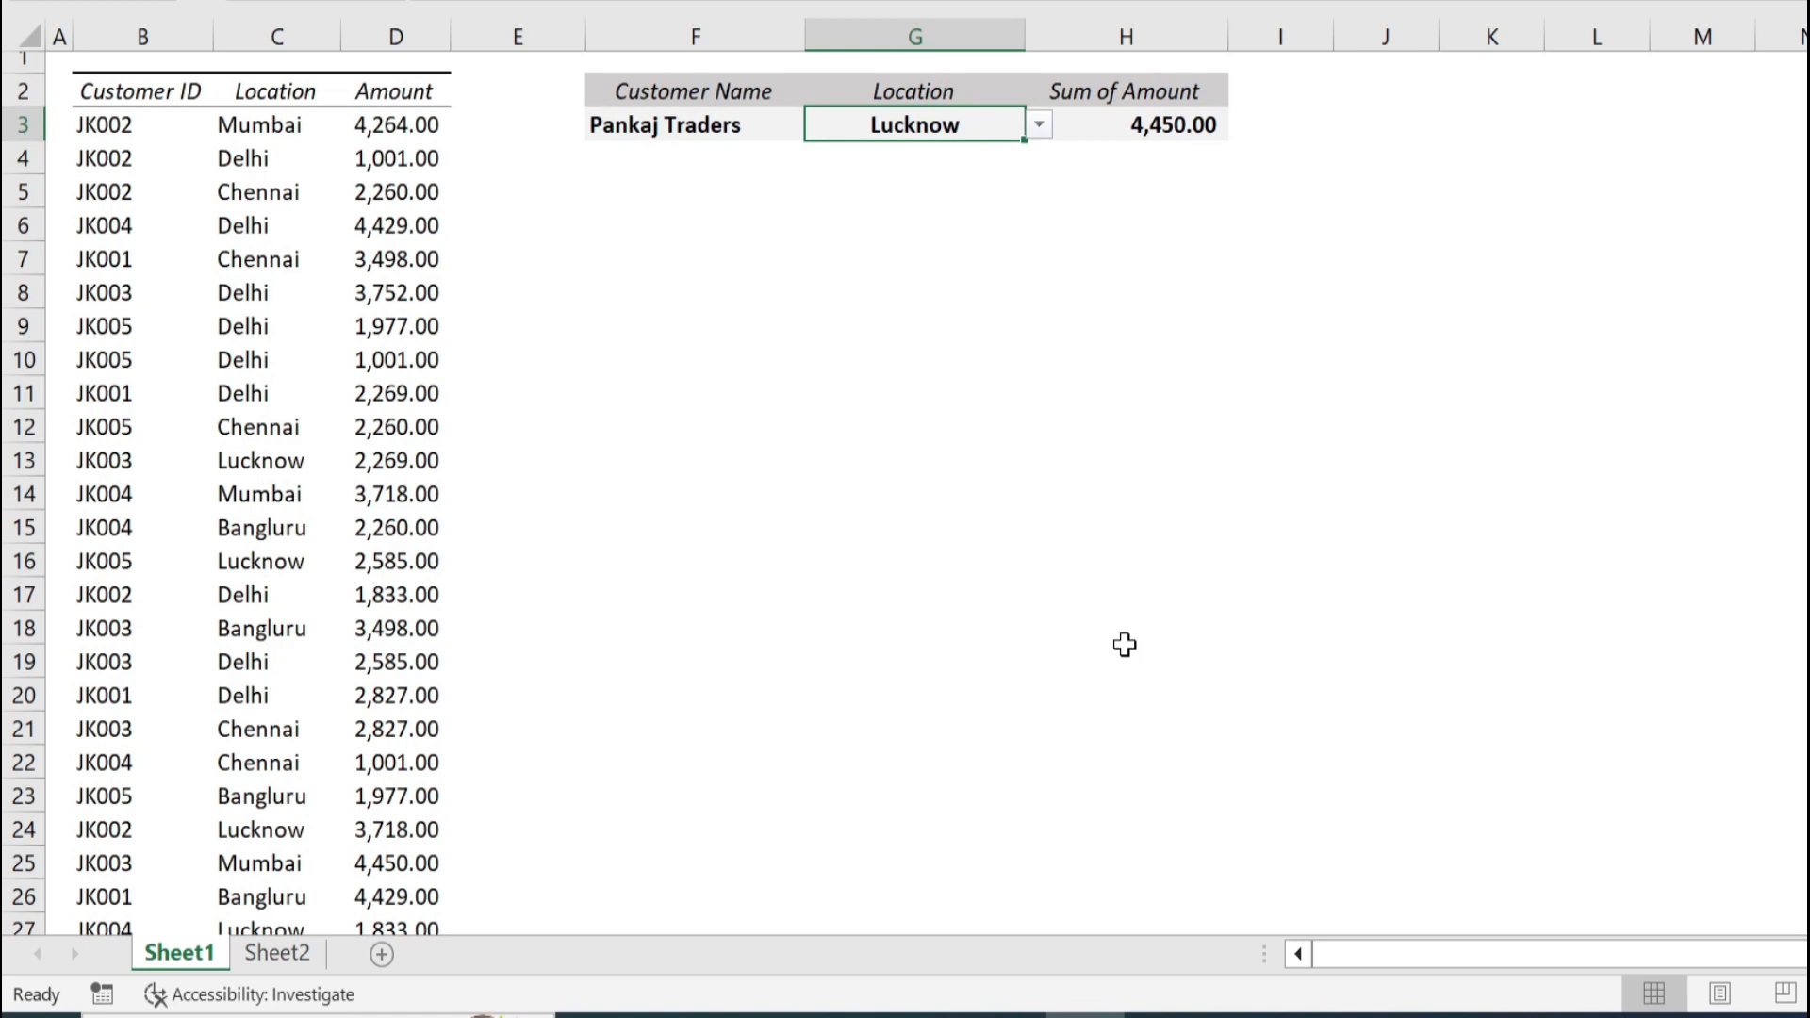
left_click(58, 830)
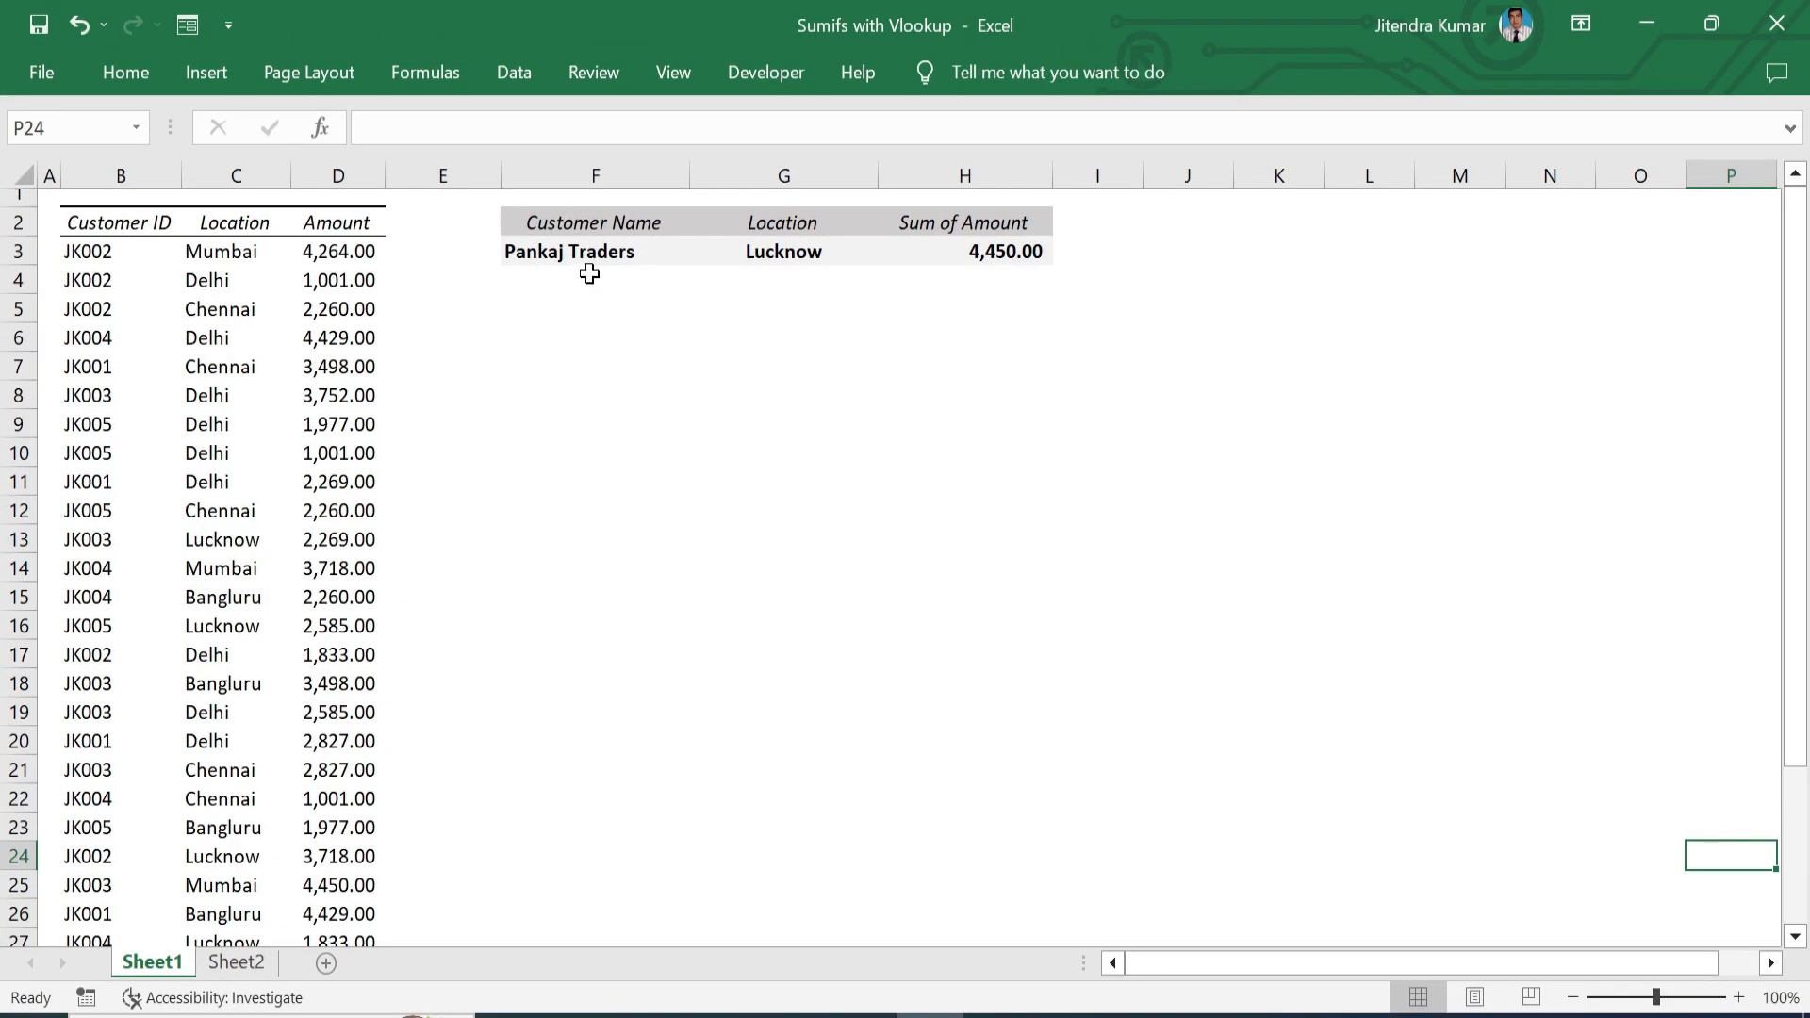
Step: Start a VLOOKUP formula in cell J3 of Sheet1 with the customer name in F3 as the lookup value
left_click(1172, 263)
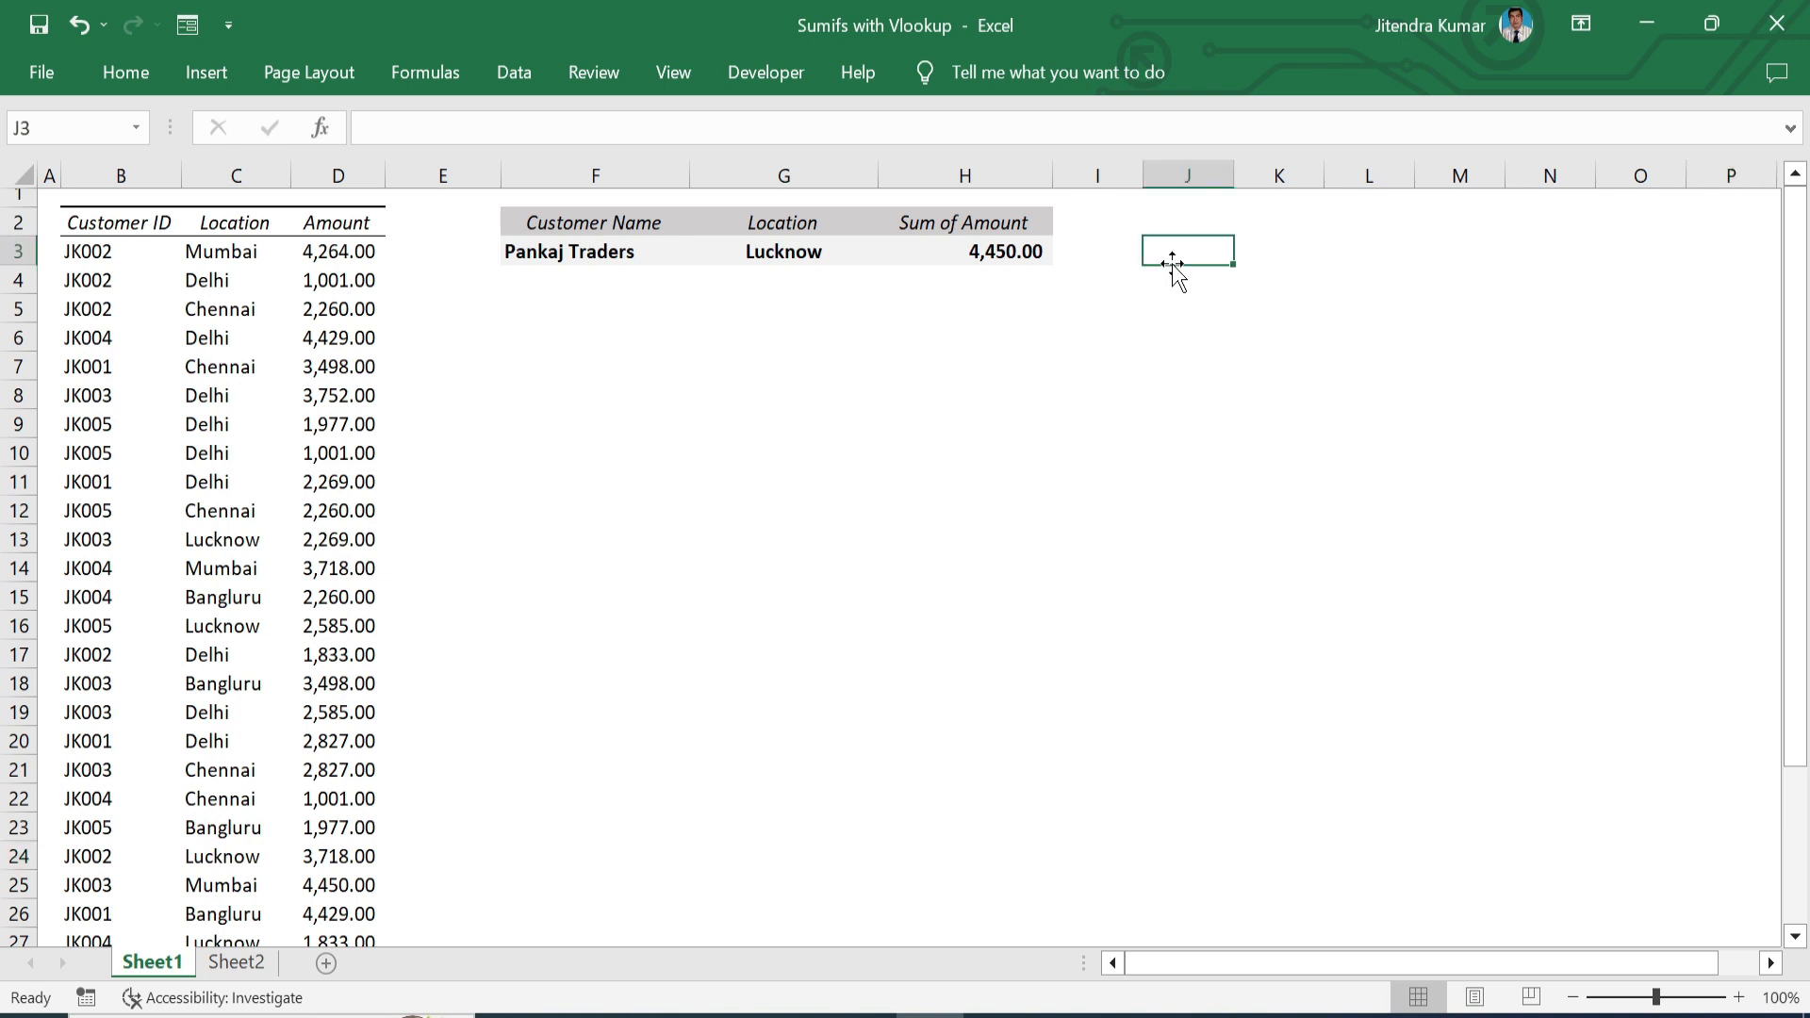
type("=vl")
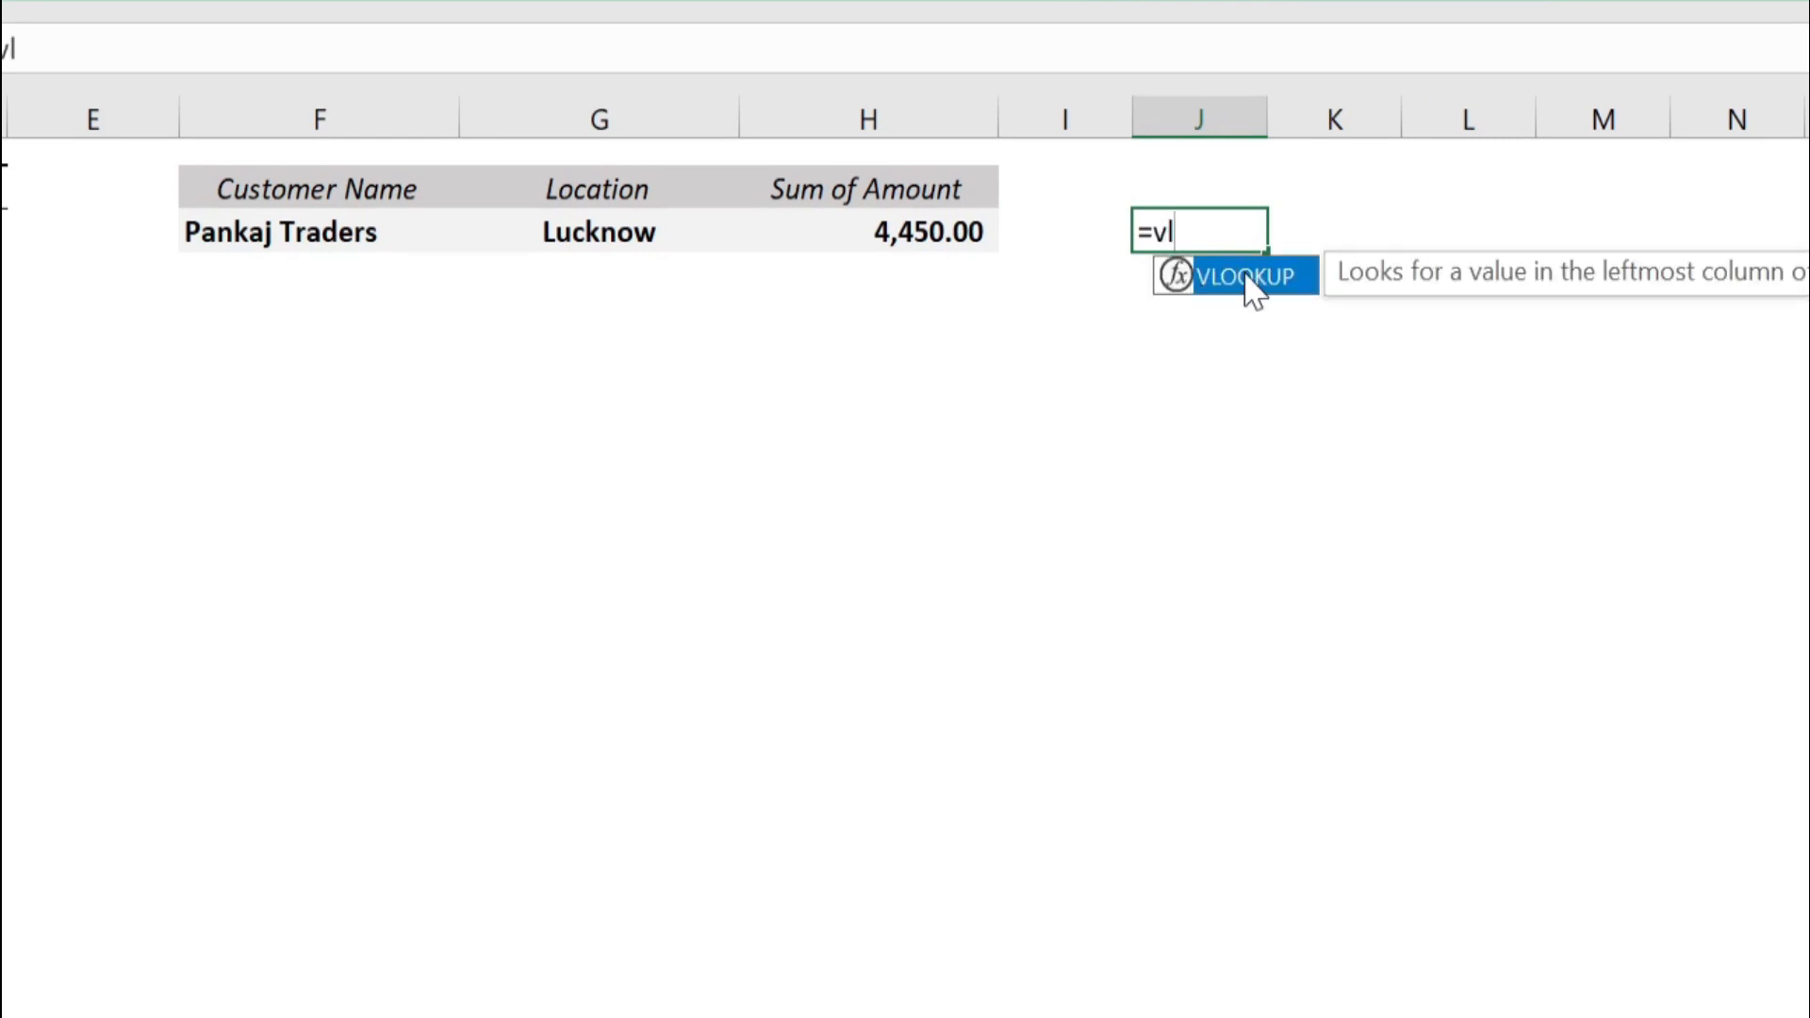
double_click(1253, 278)
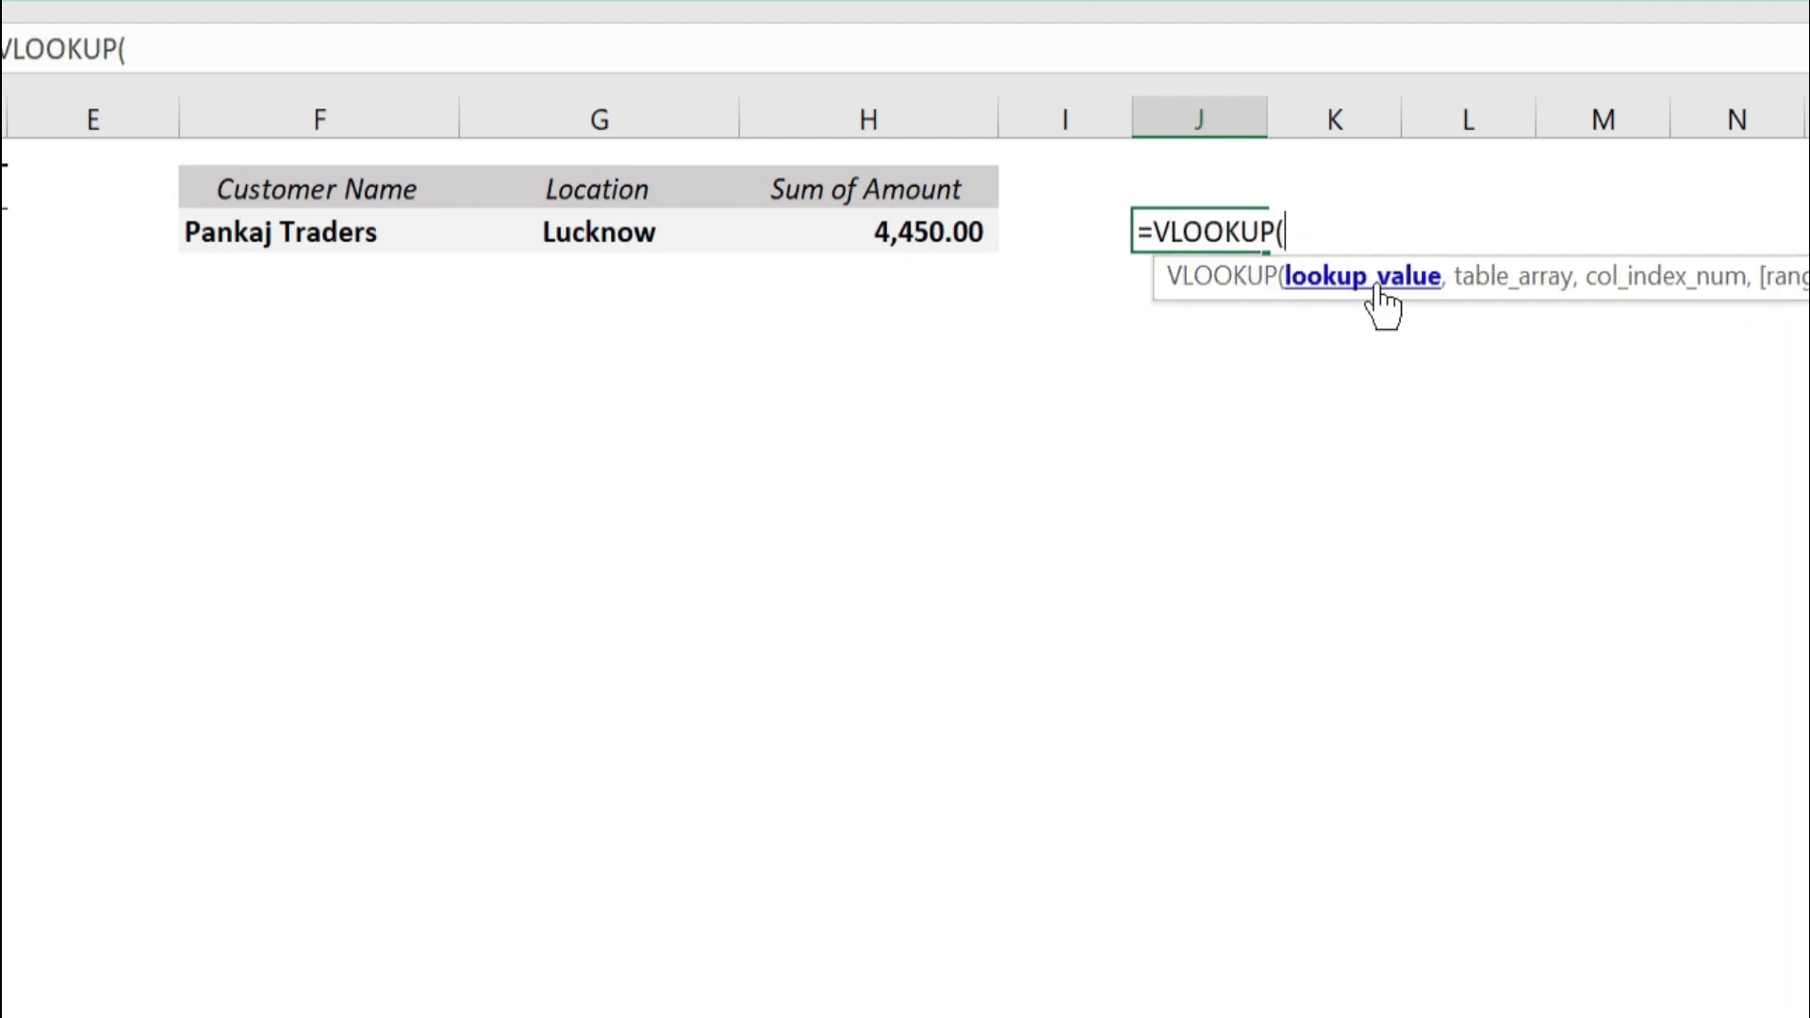
left_click(382, 234)
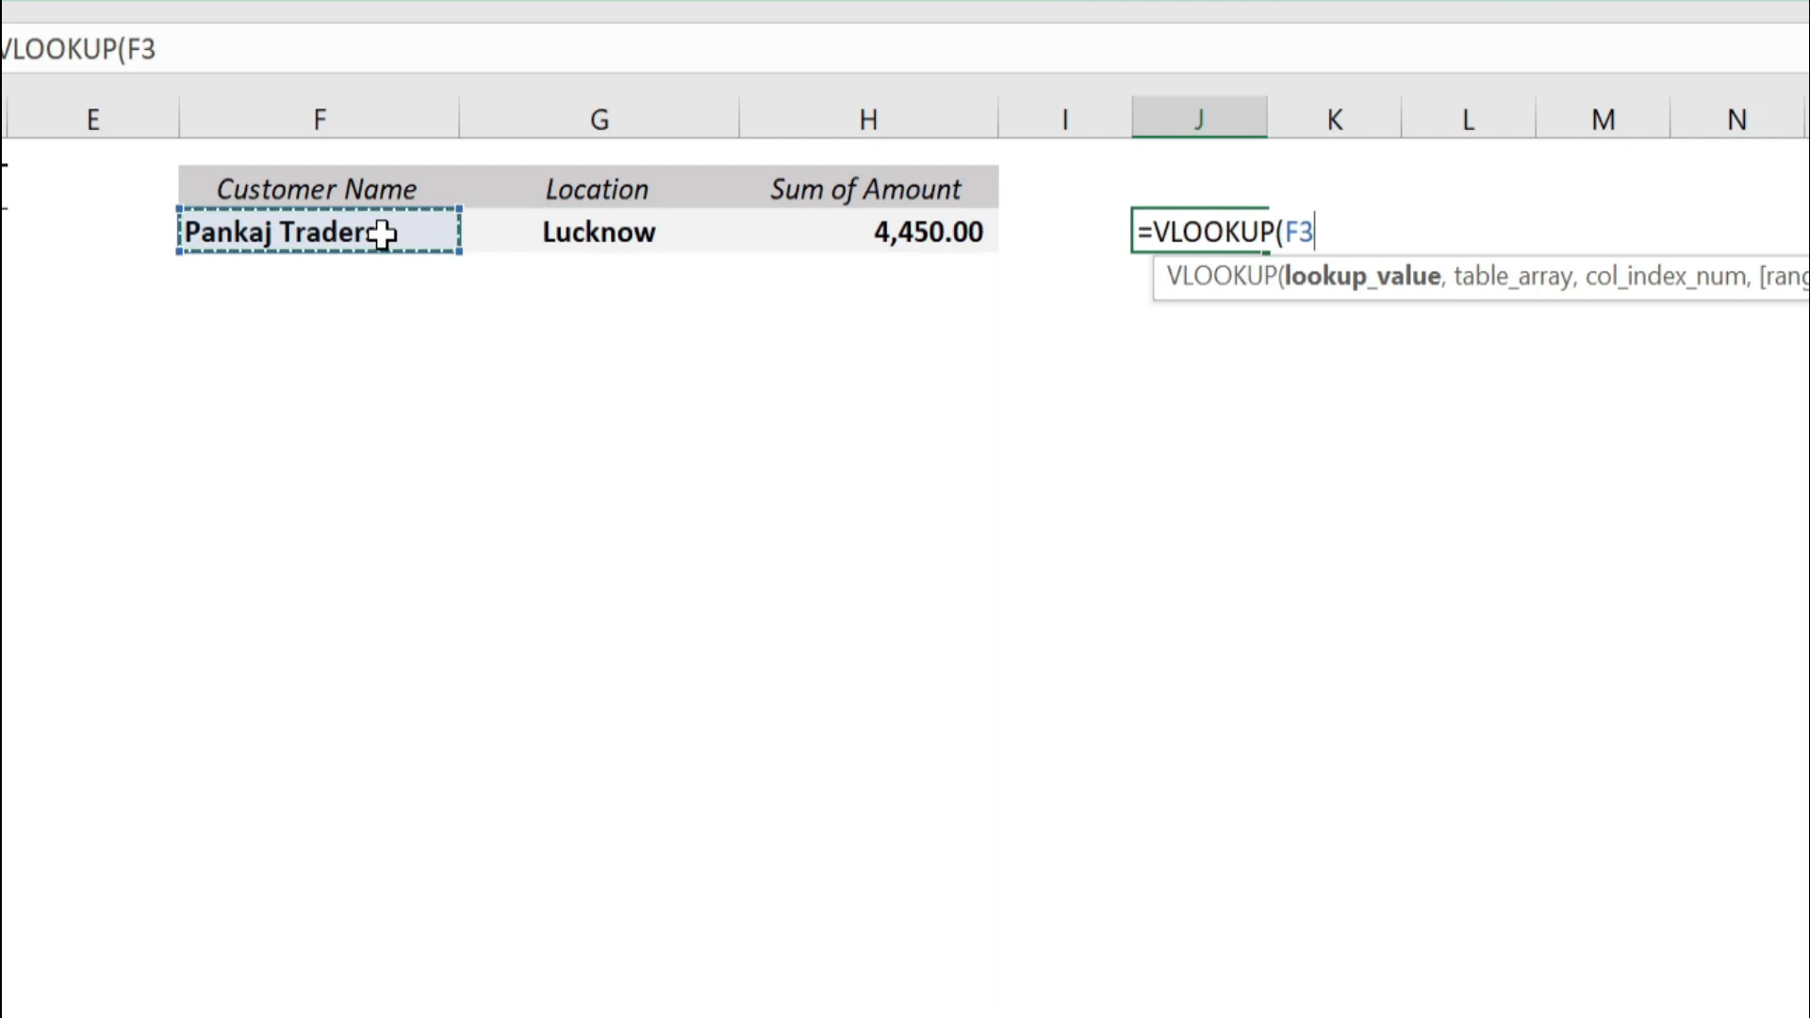
type(",")
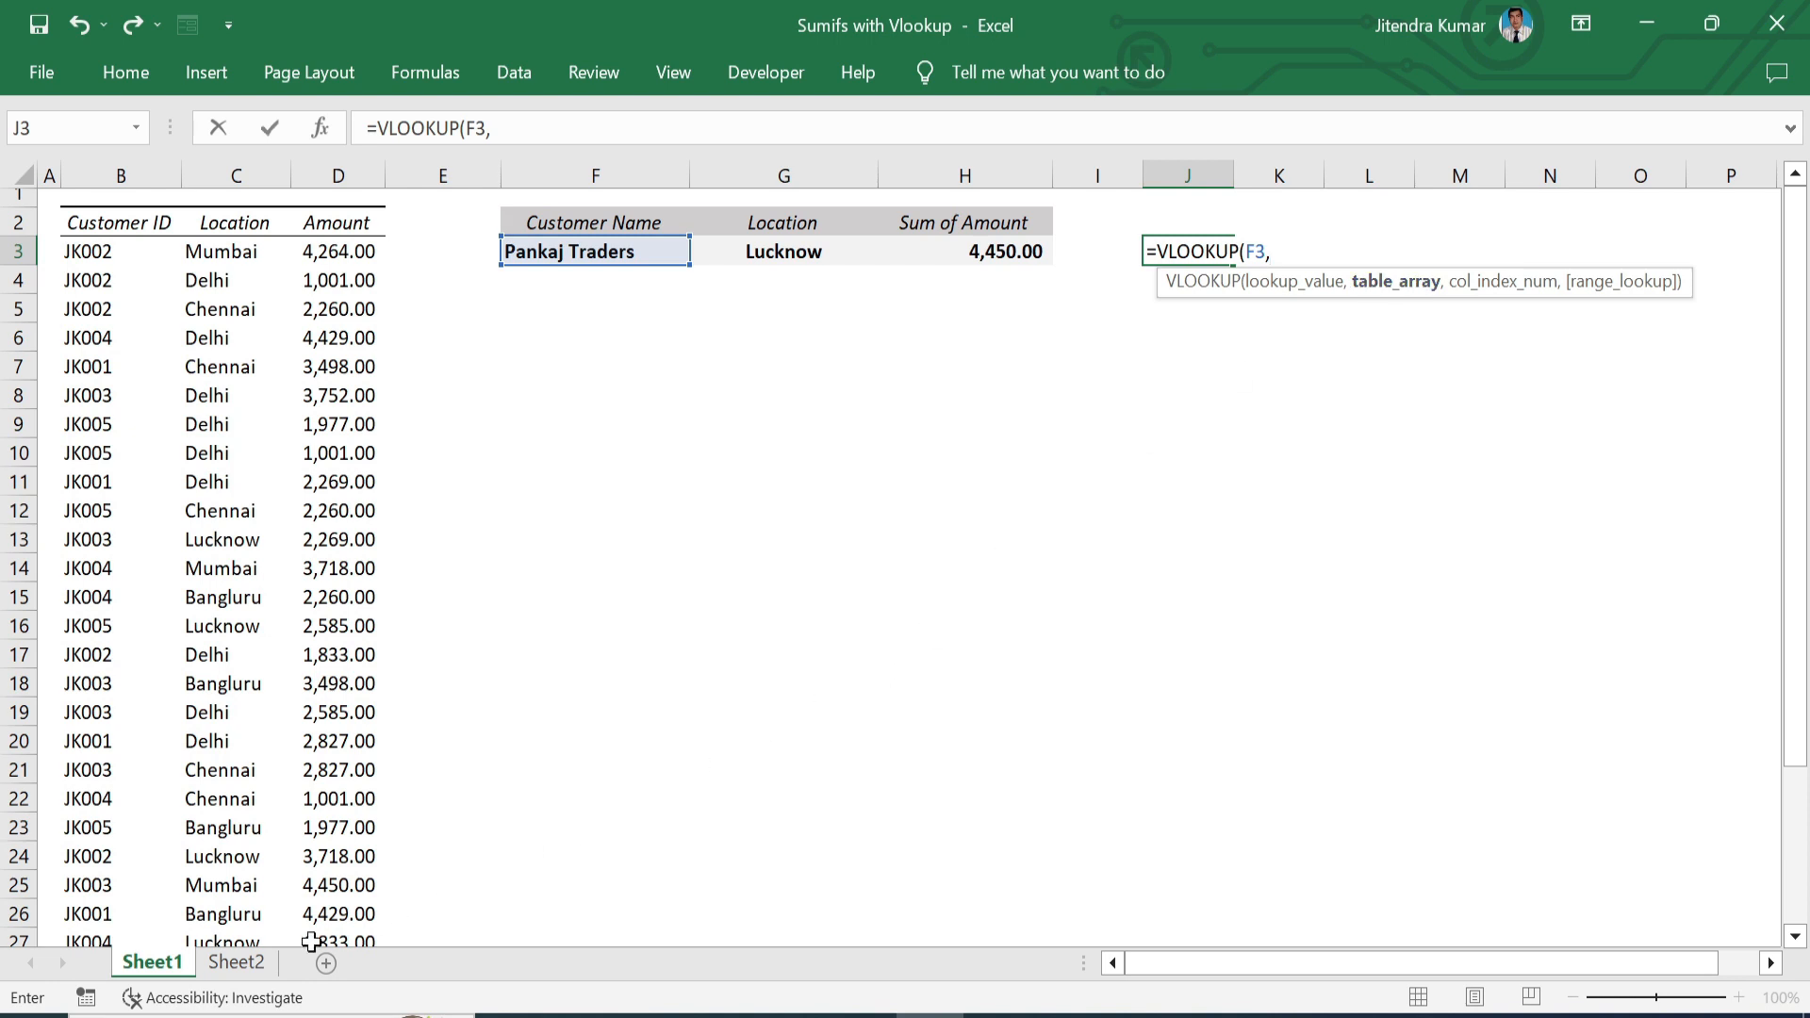
Step: Set the VLOOKUP table array to Sheet2!B3:C7, covering the customer names and IDs
left_click(253, 962)
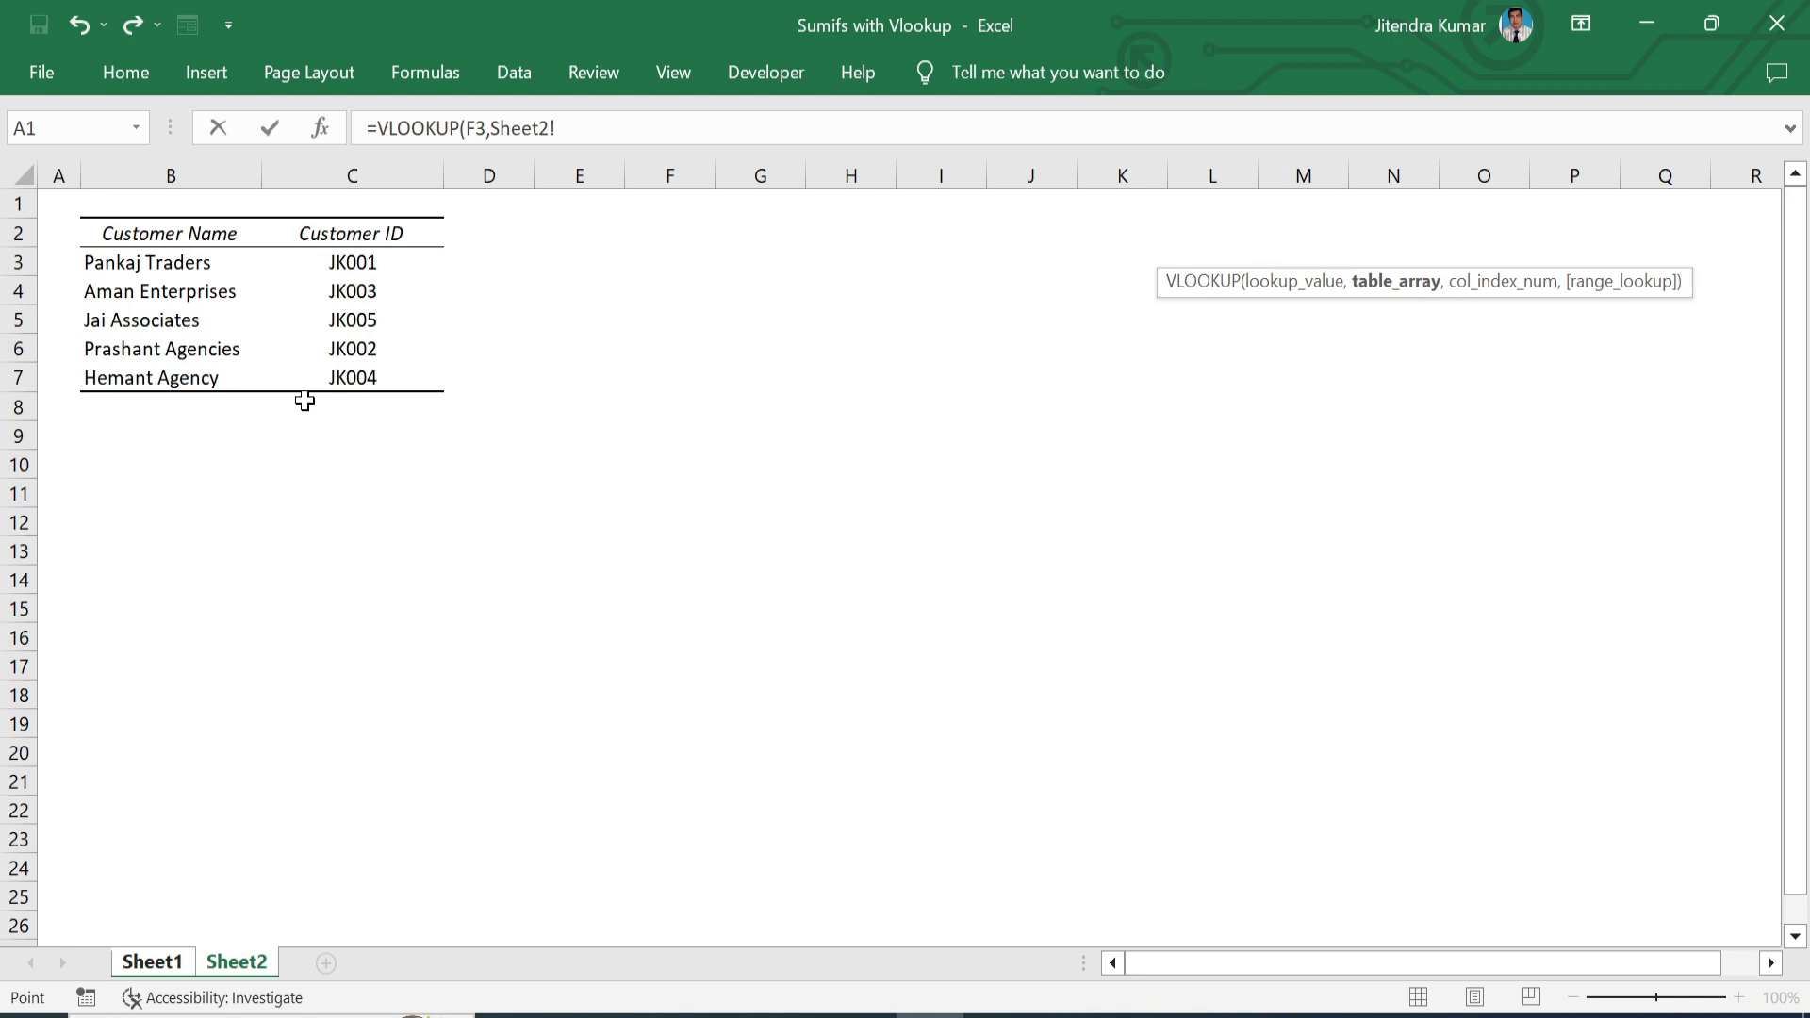
left_click_drag(93, 260, 283, 328)
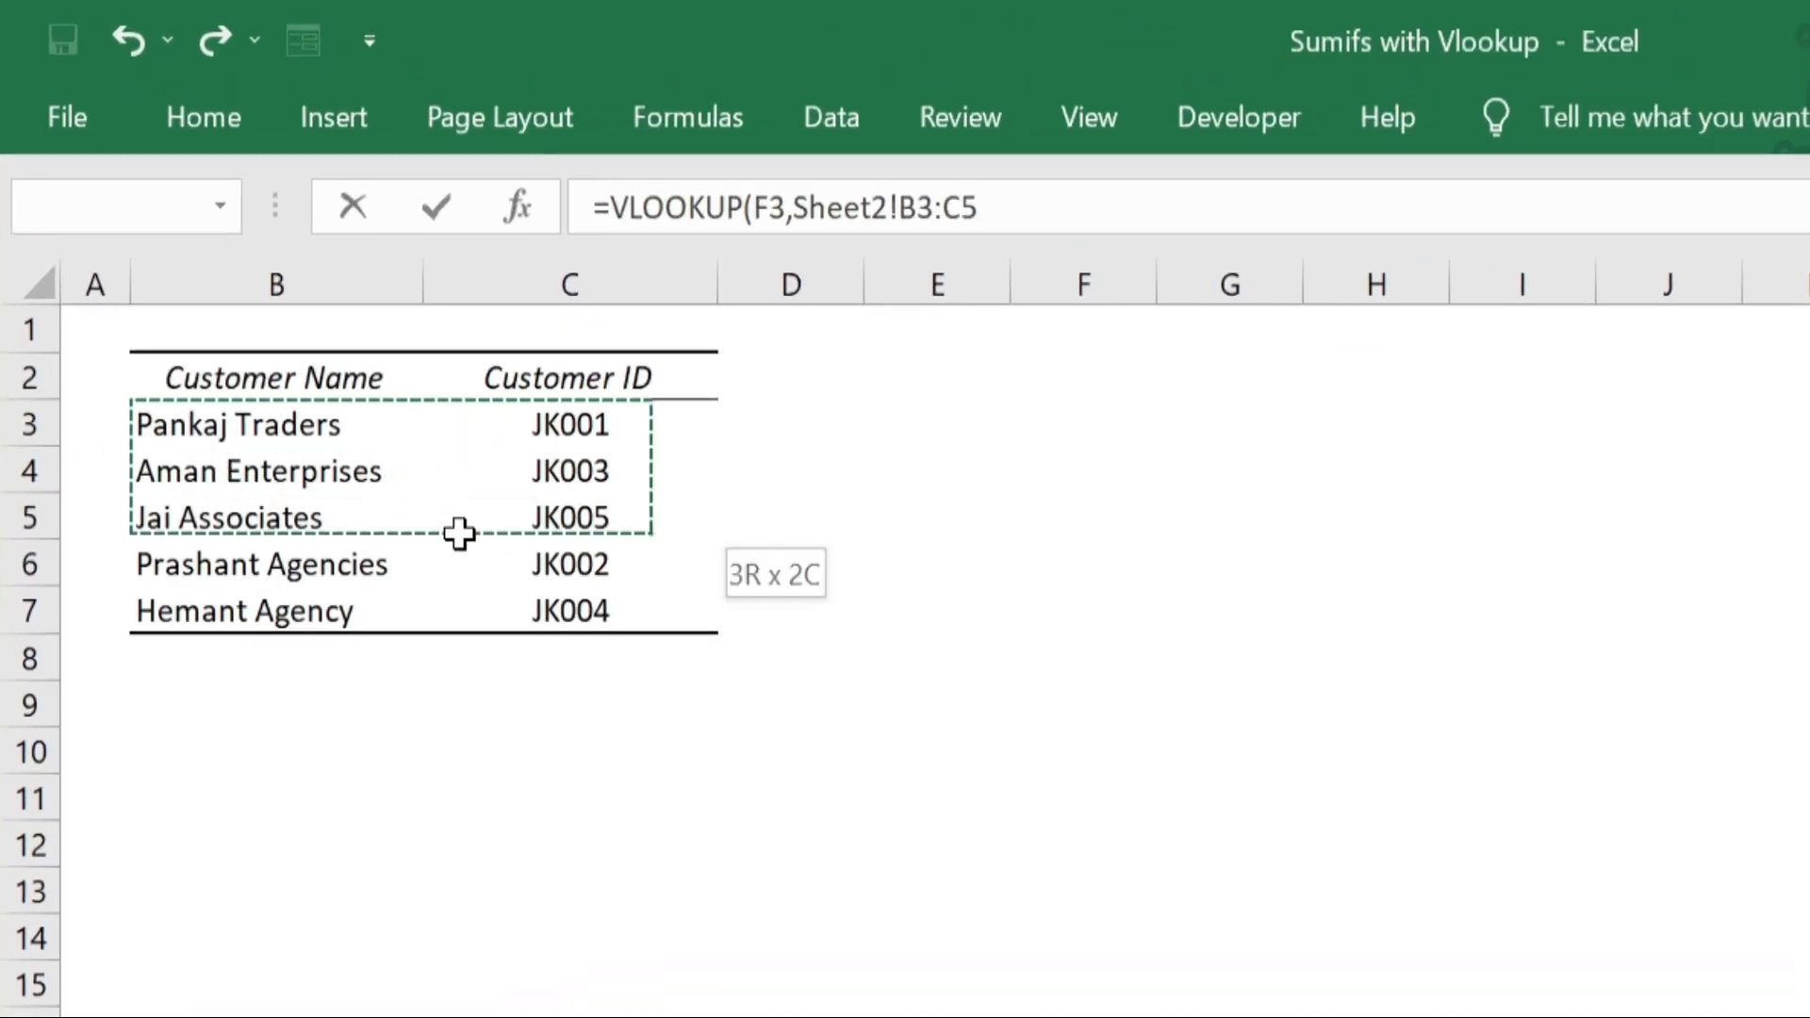
left_click_drag(459, 533, 537, 606)
type(",")
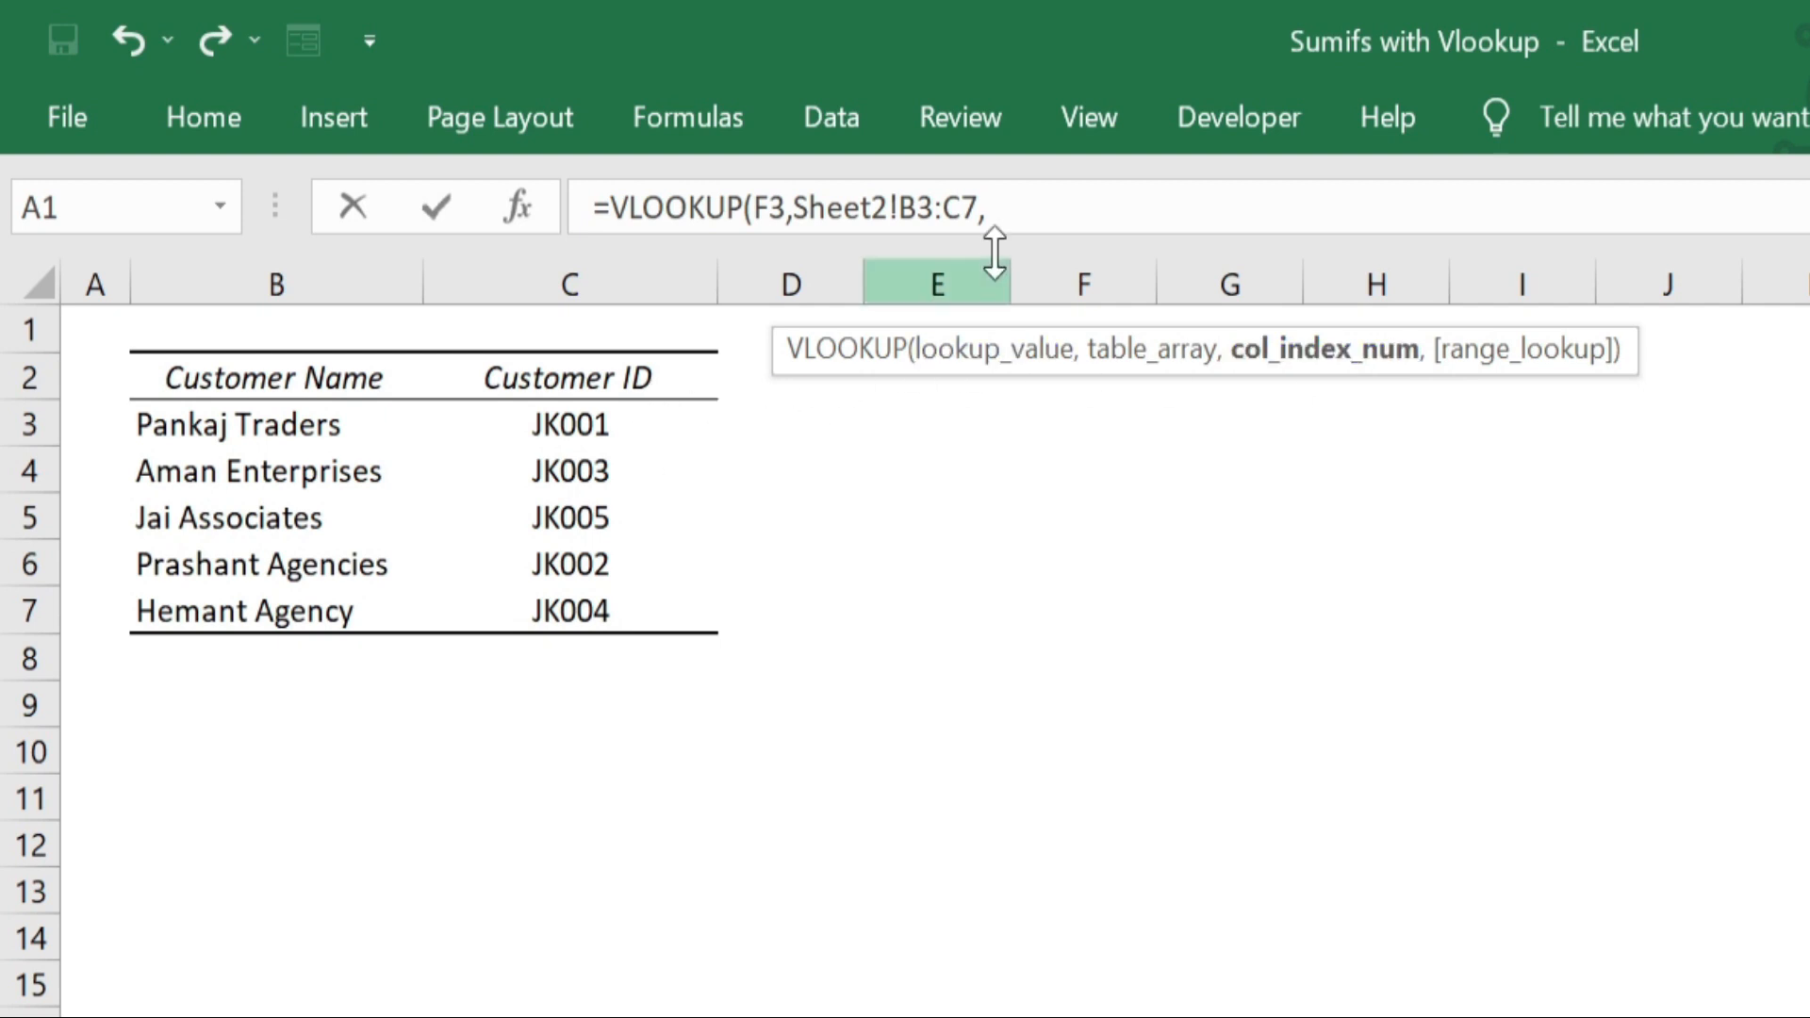
Step: Complete the VLOOKUP with column index 2 and match type 0, and enter the formula
left_click(995, 209)
type("2")
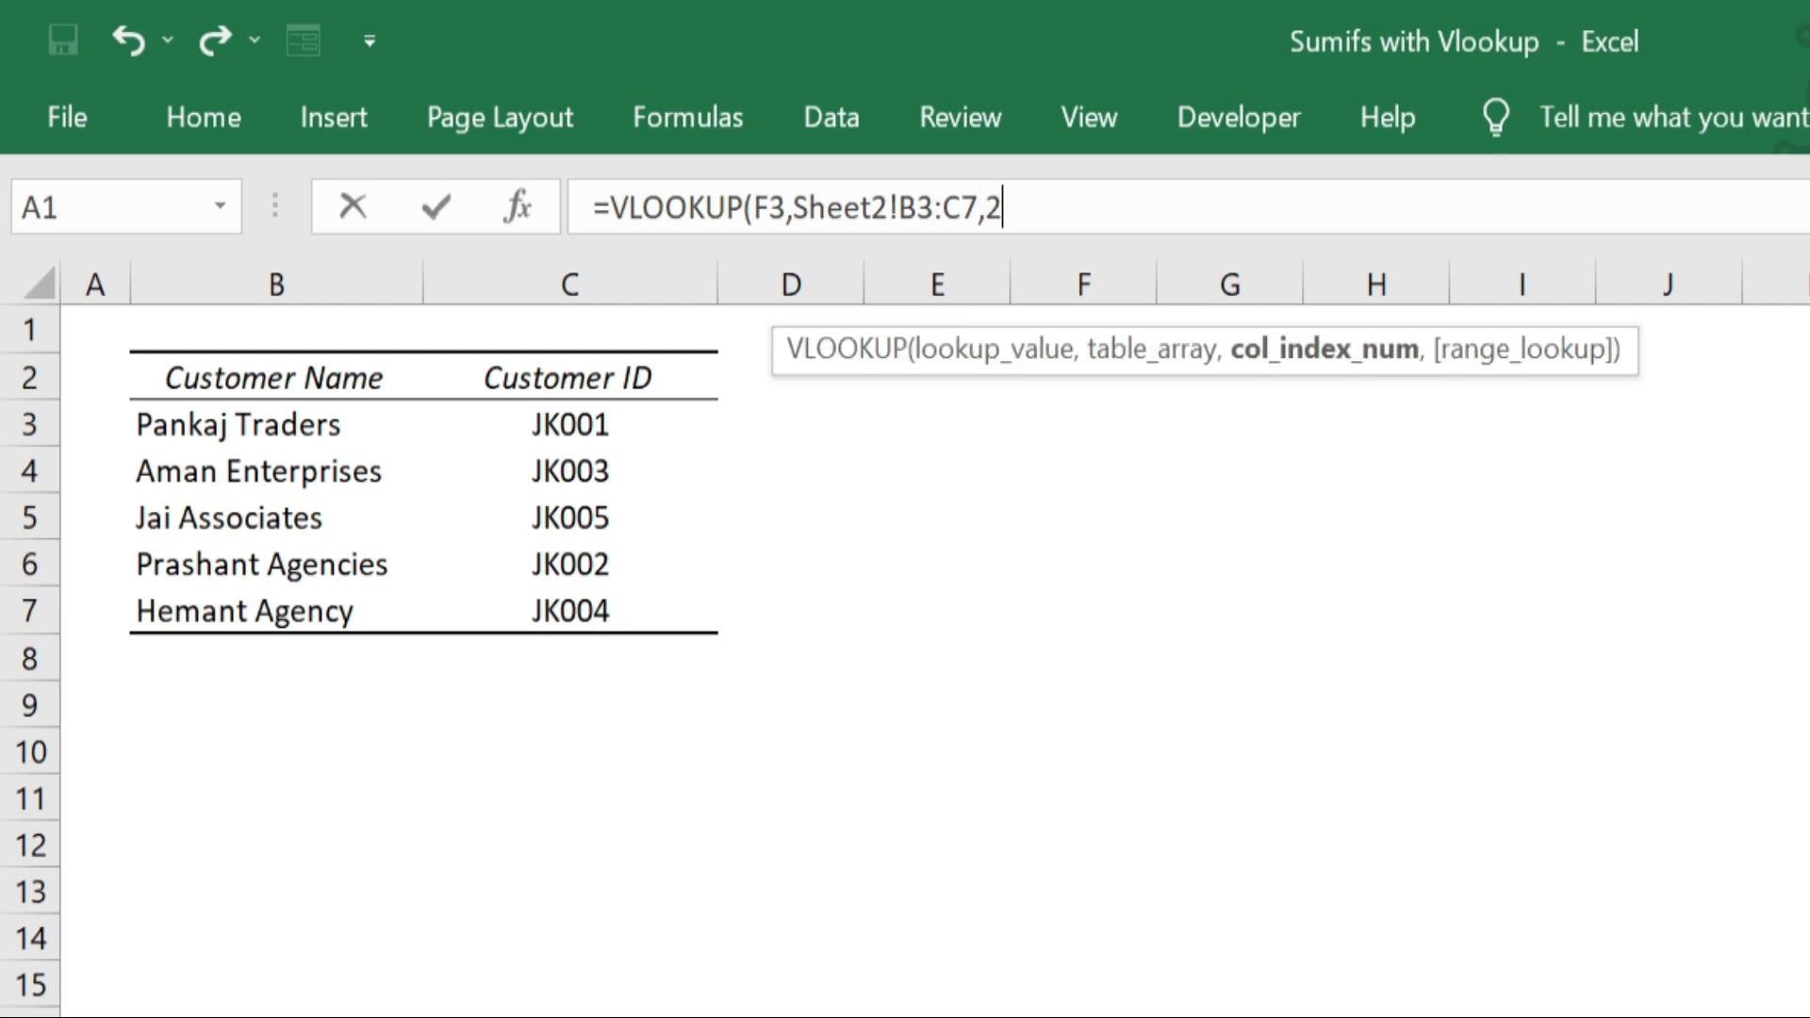
type(",")
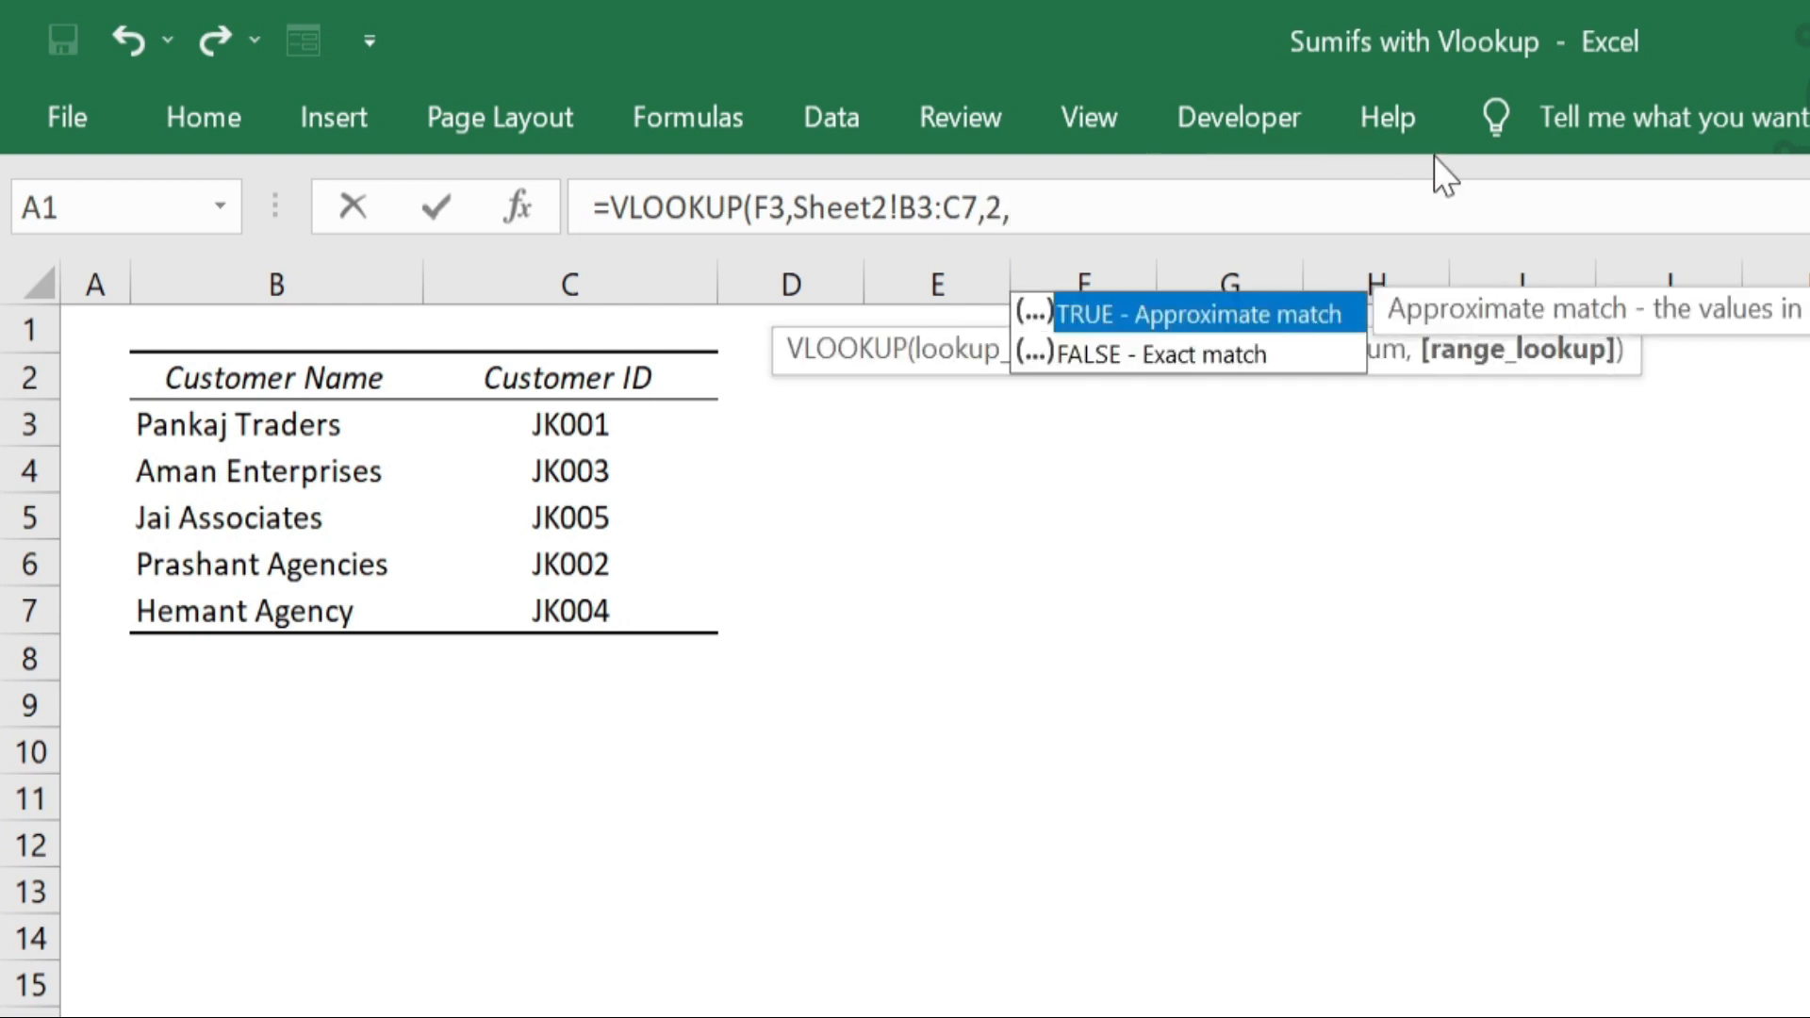
type("0)")
key("Return")
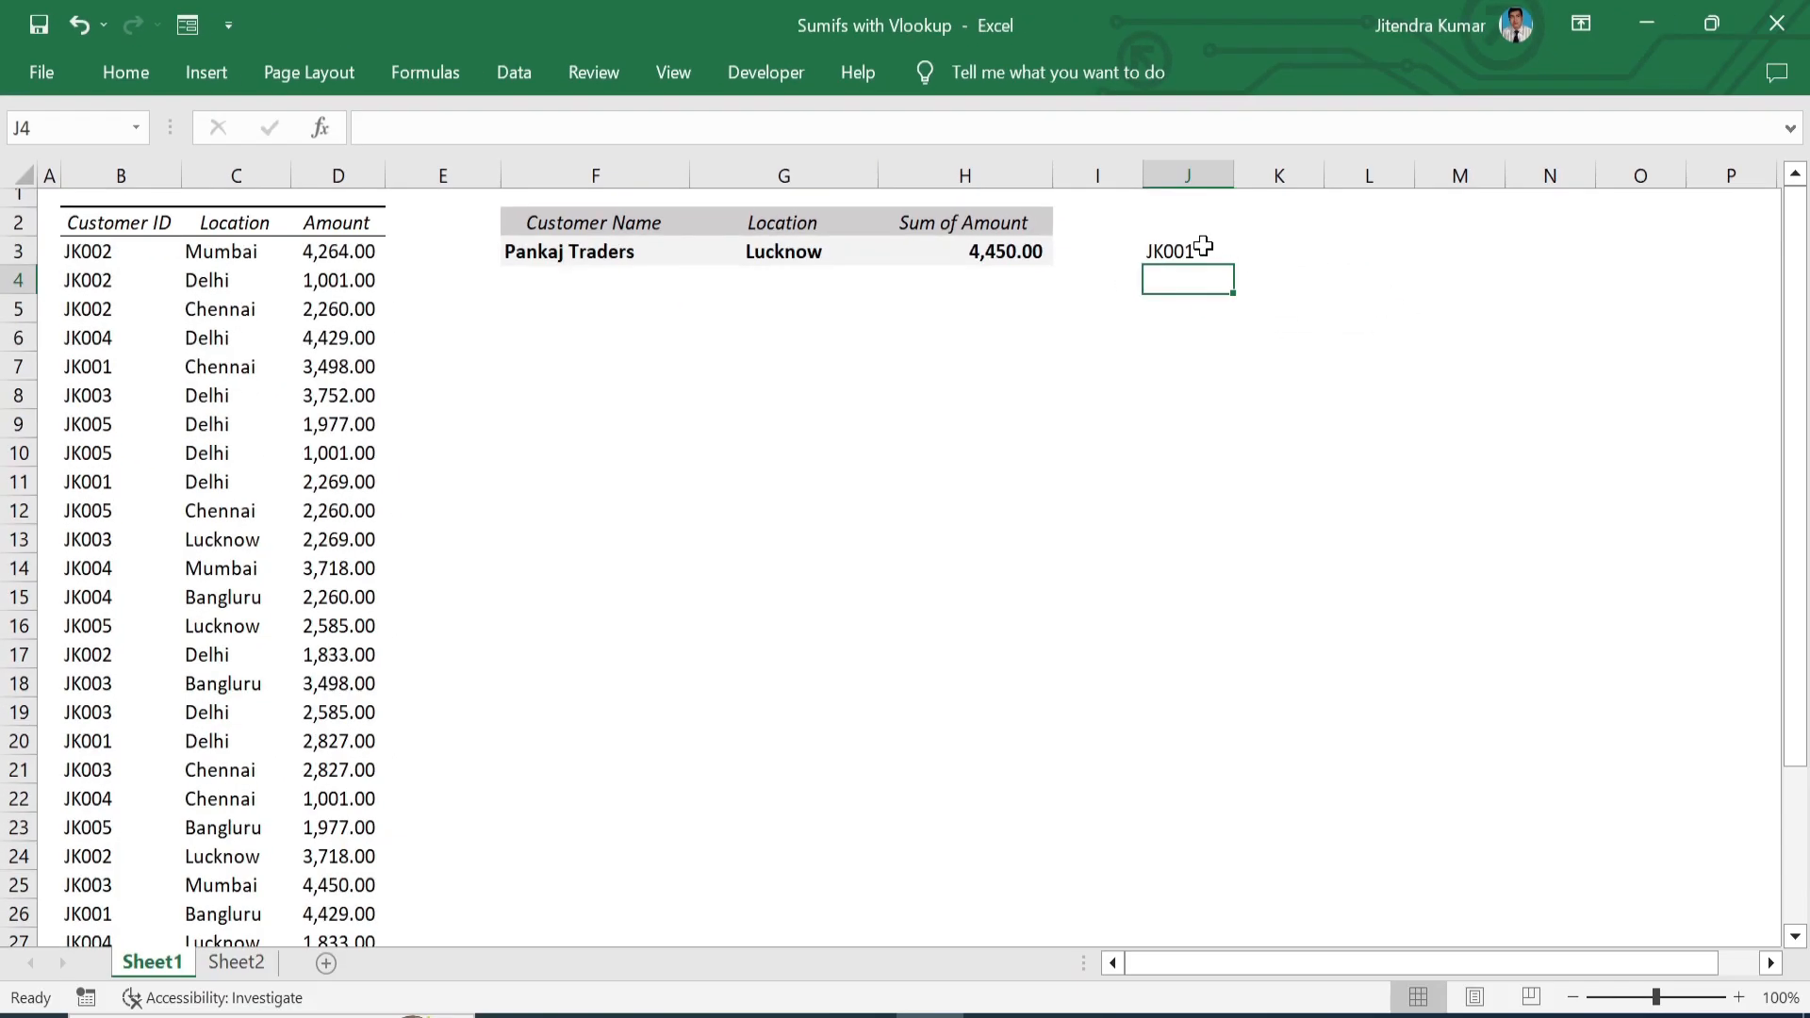
Step: Change the Customer Name in F3 to Jai Associates and check the ID that the lookup in J3 returns
left_click(1204, 246)
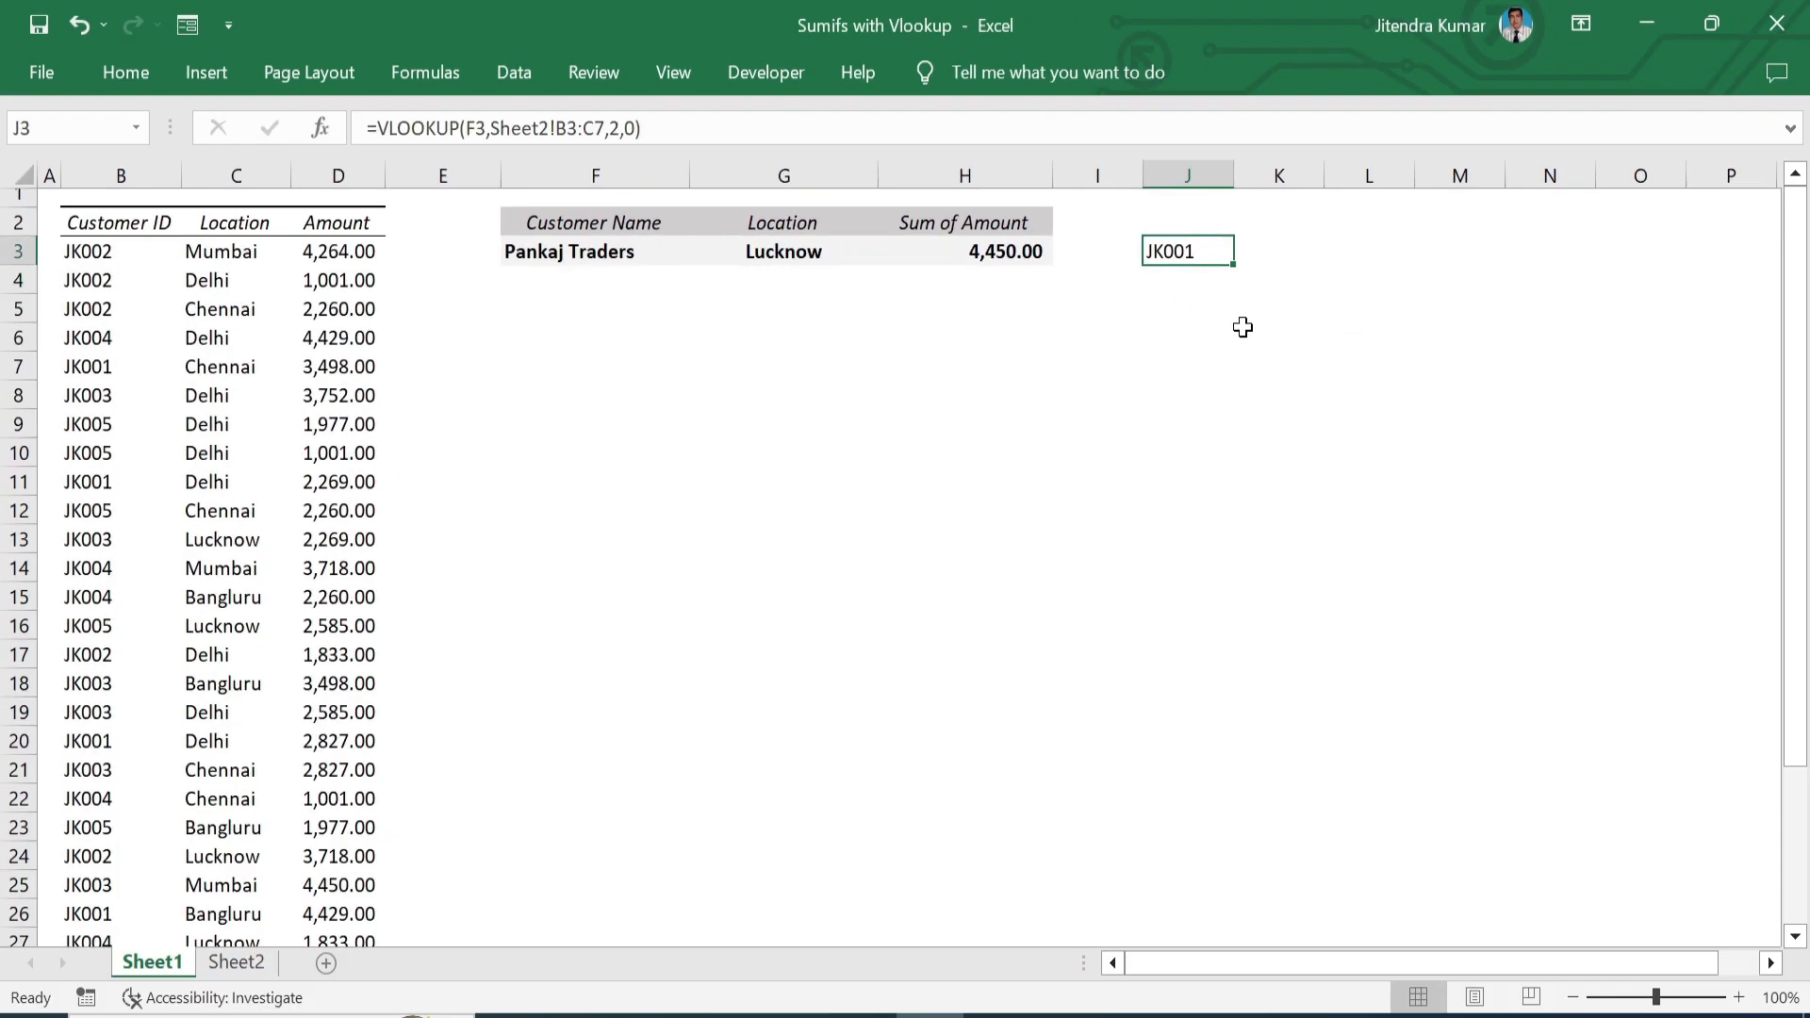
left_click(628, 248)
left_click(1302, 172)
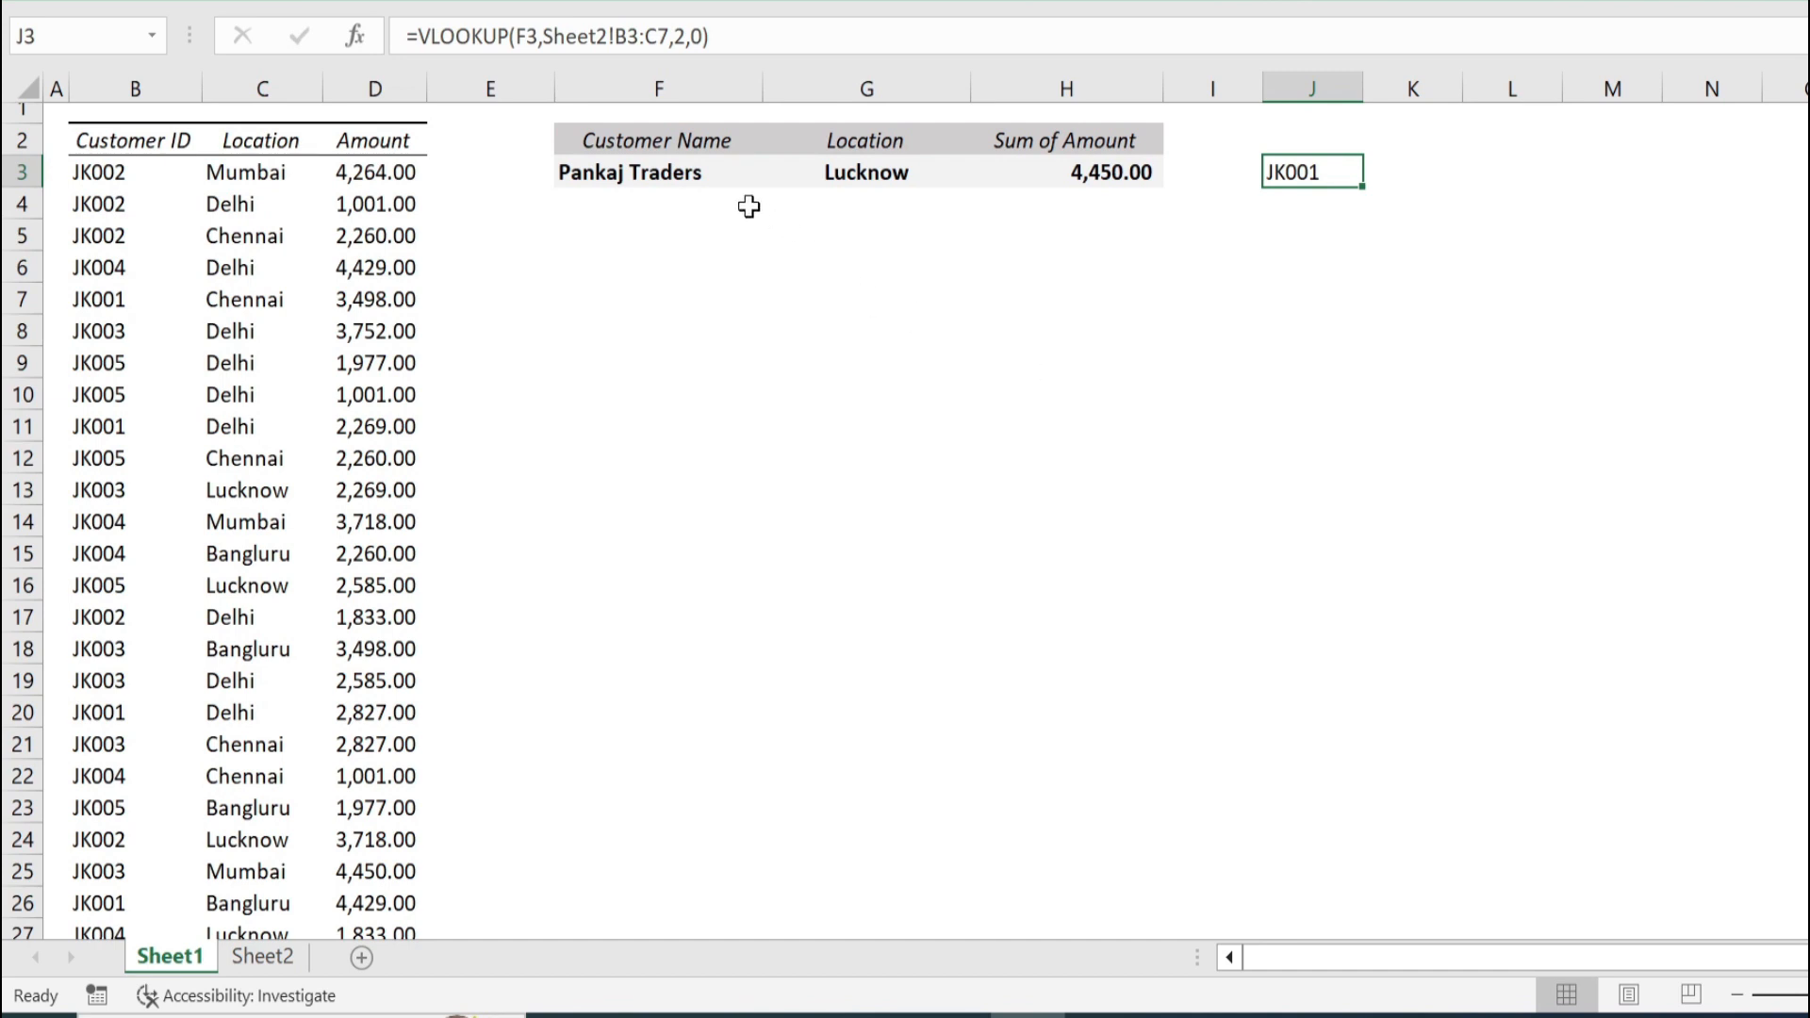
left_click(698, 172)
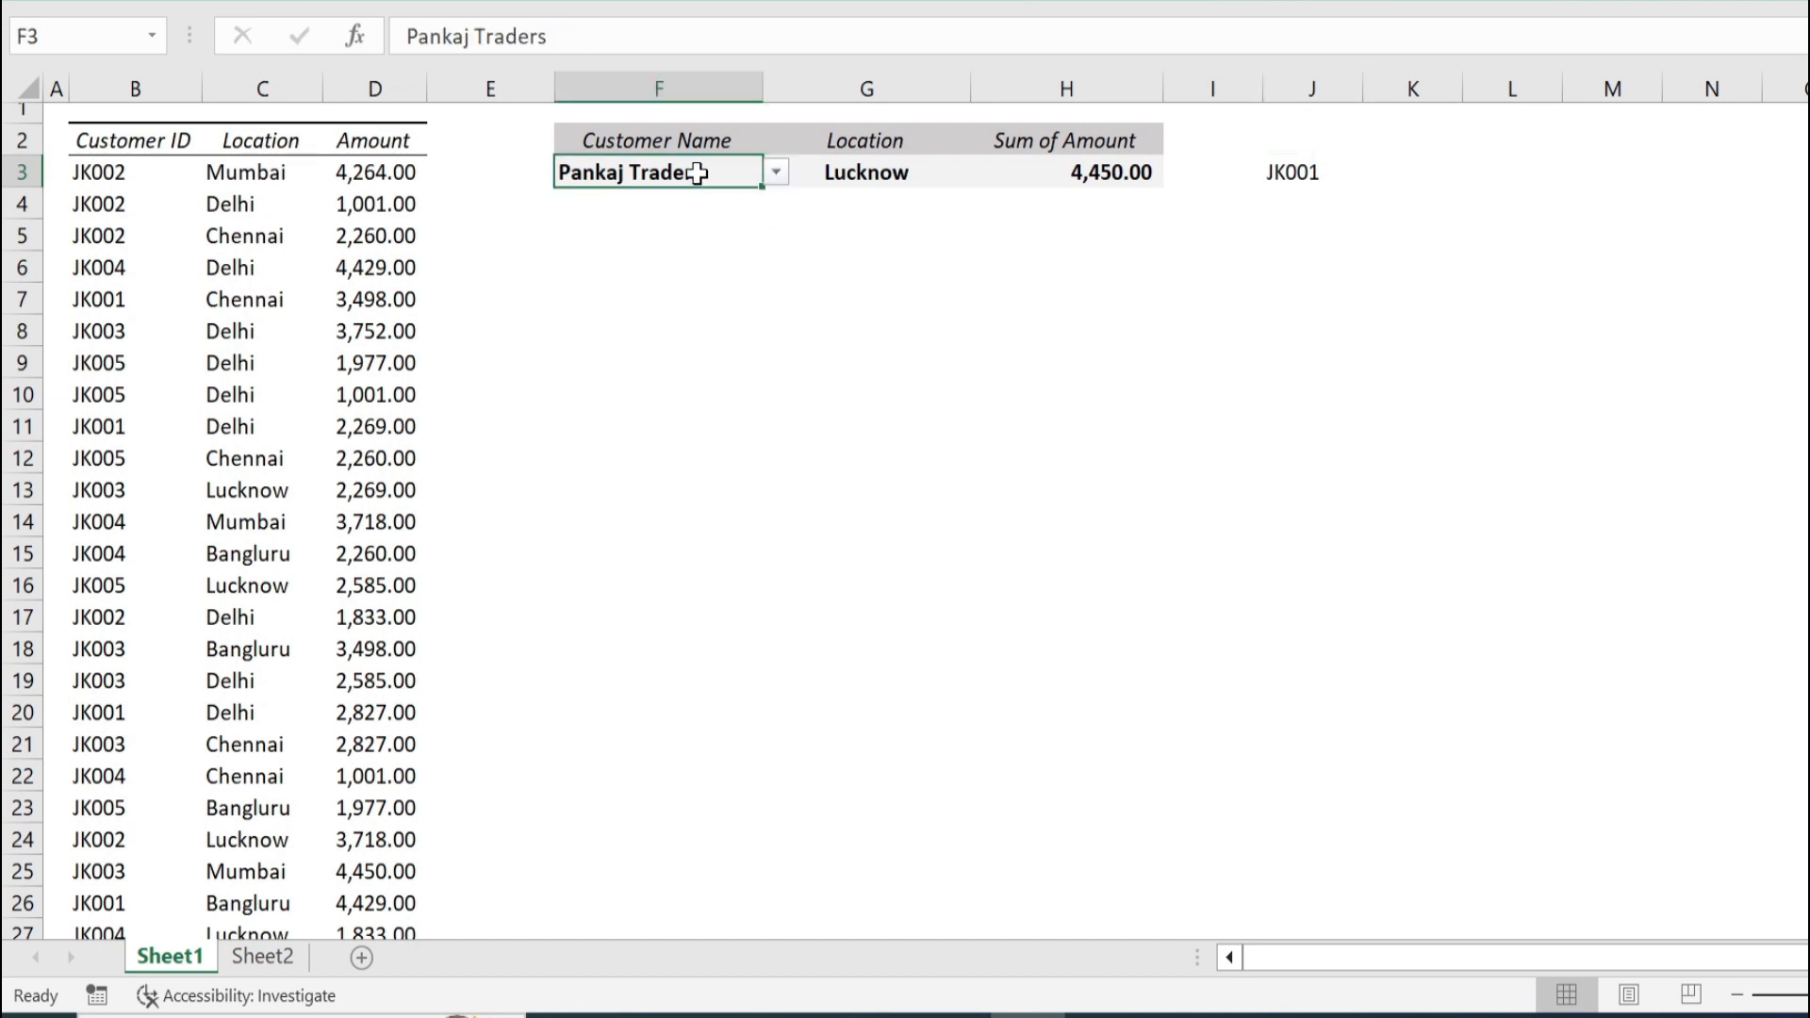
left_click(775, 173)
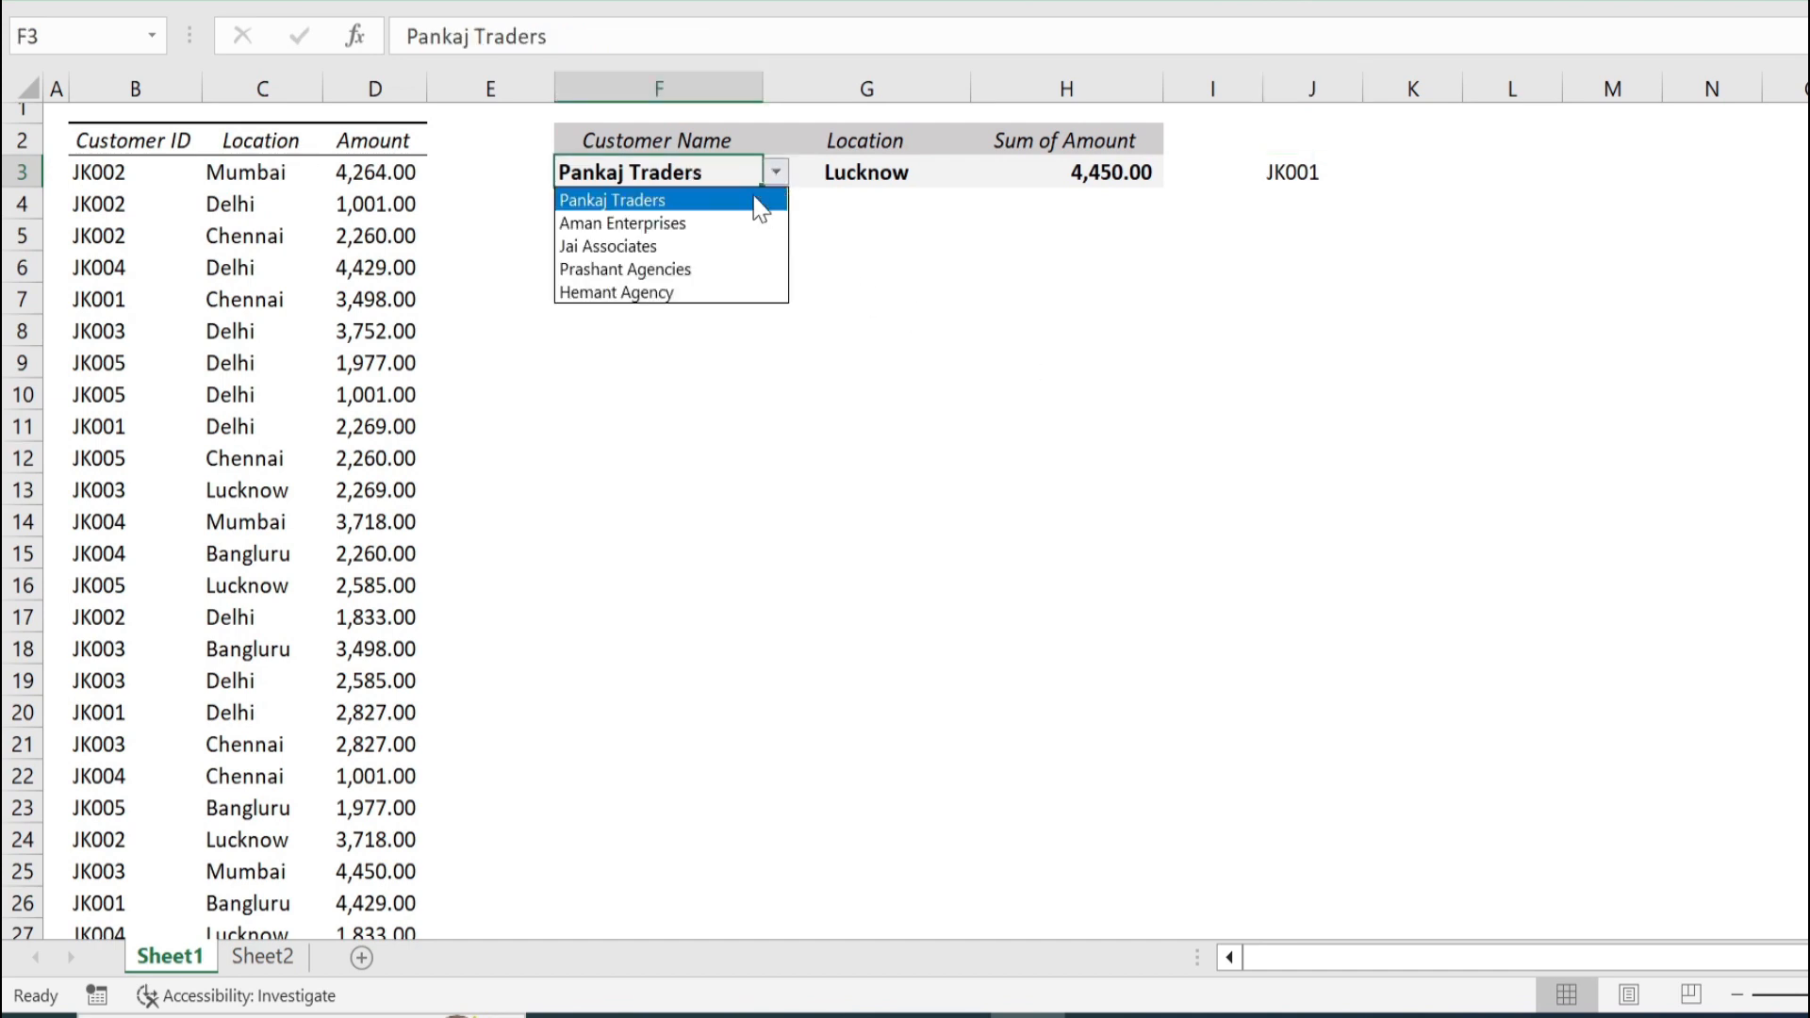
left_click(703, 247)
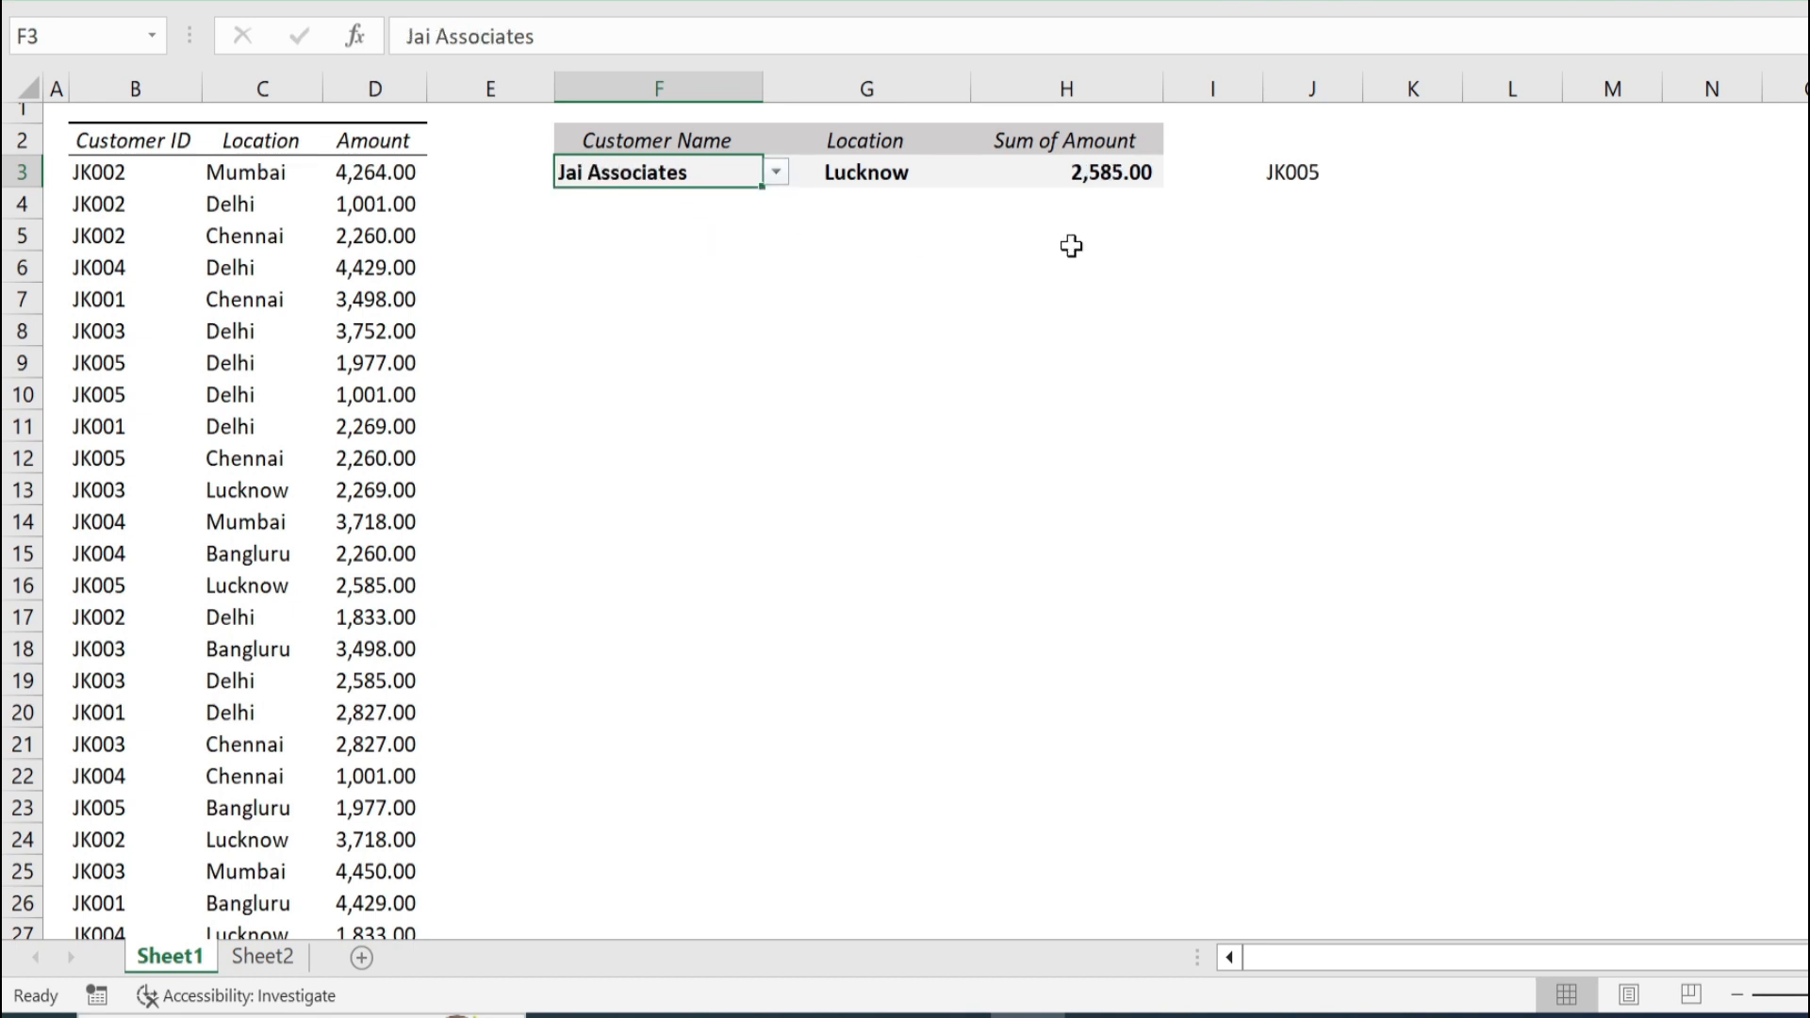
left_click(1302, 171)
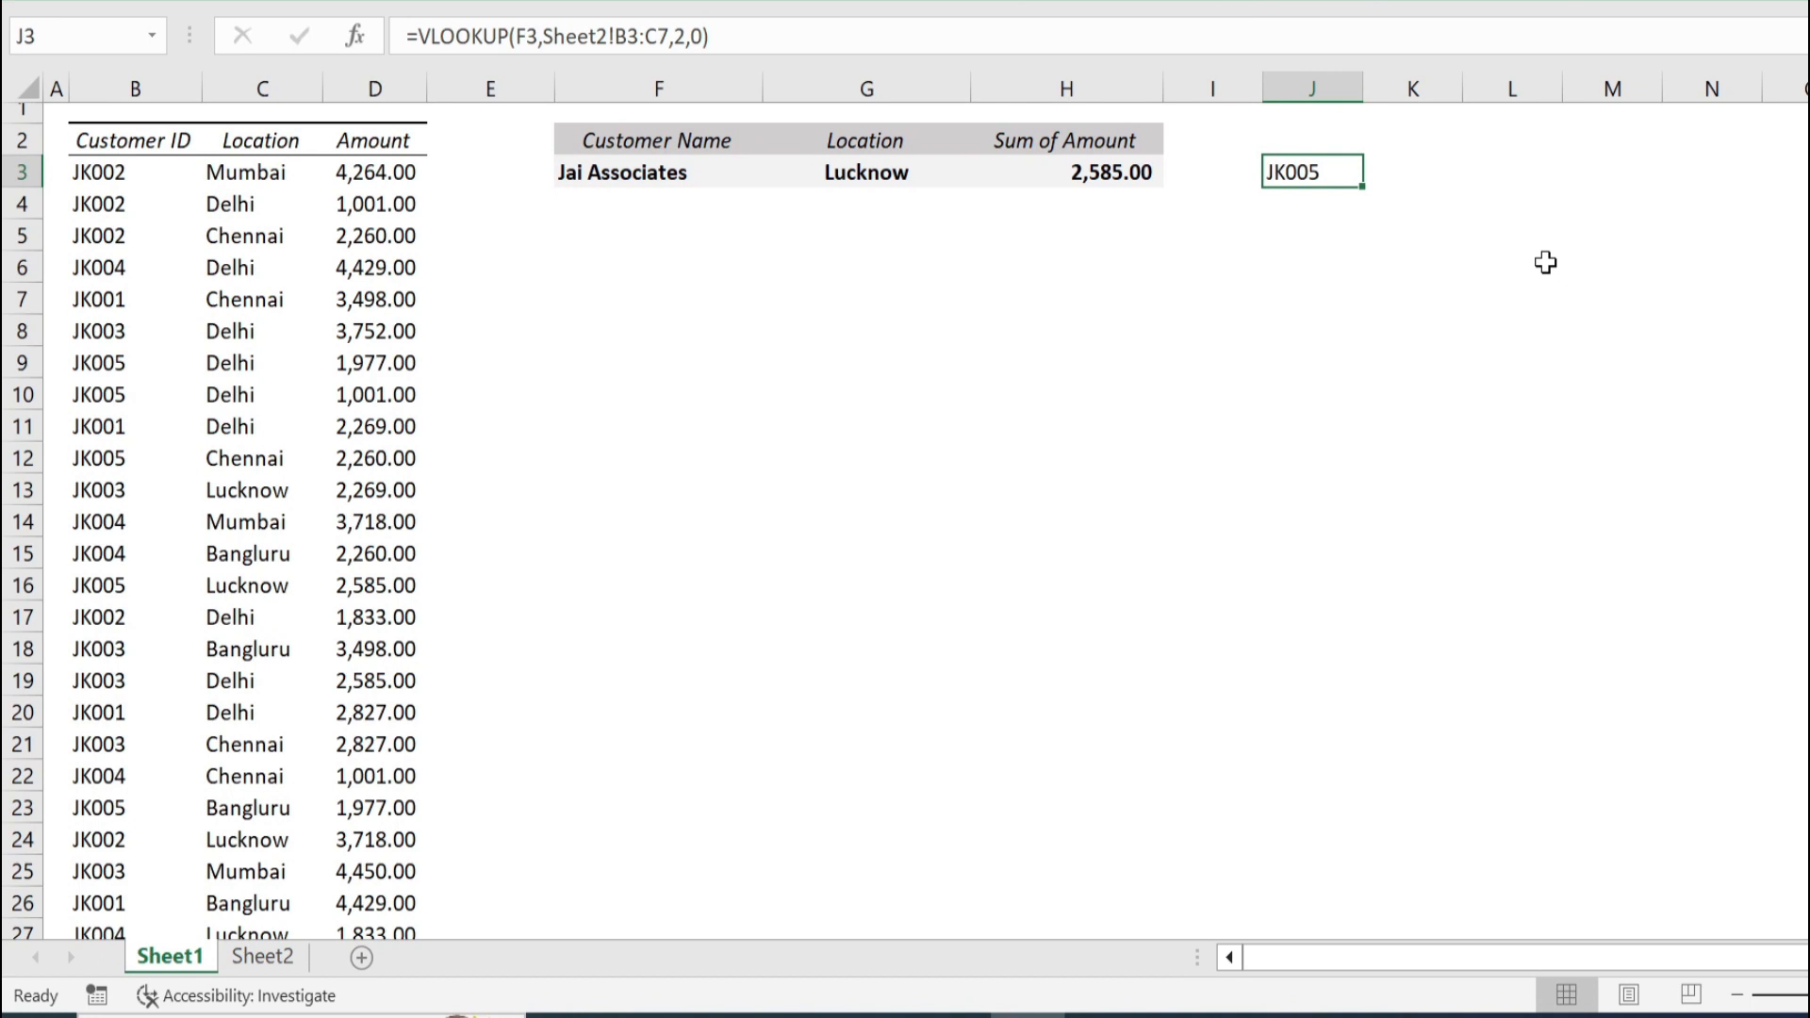
left_click(1510, 269)
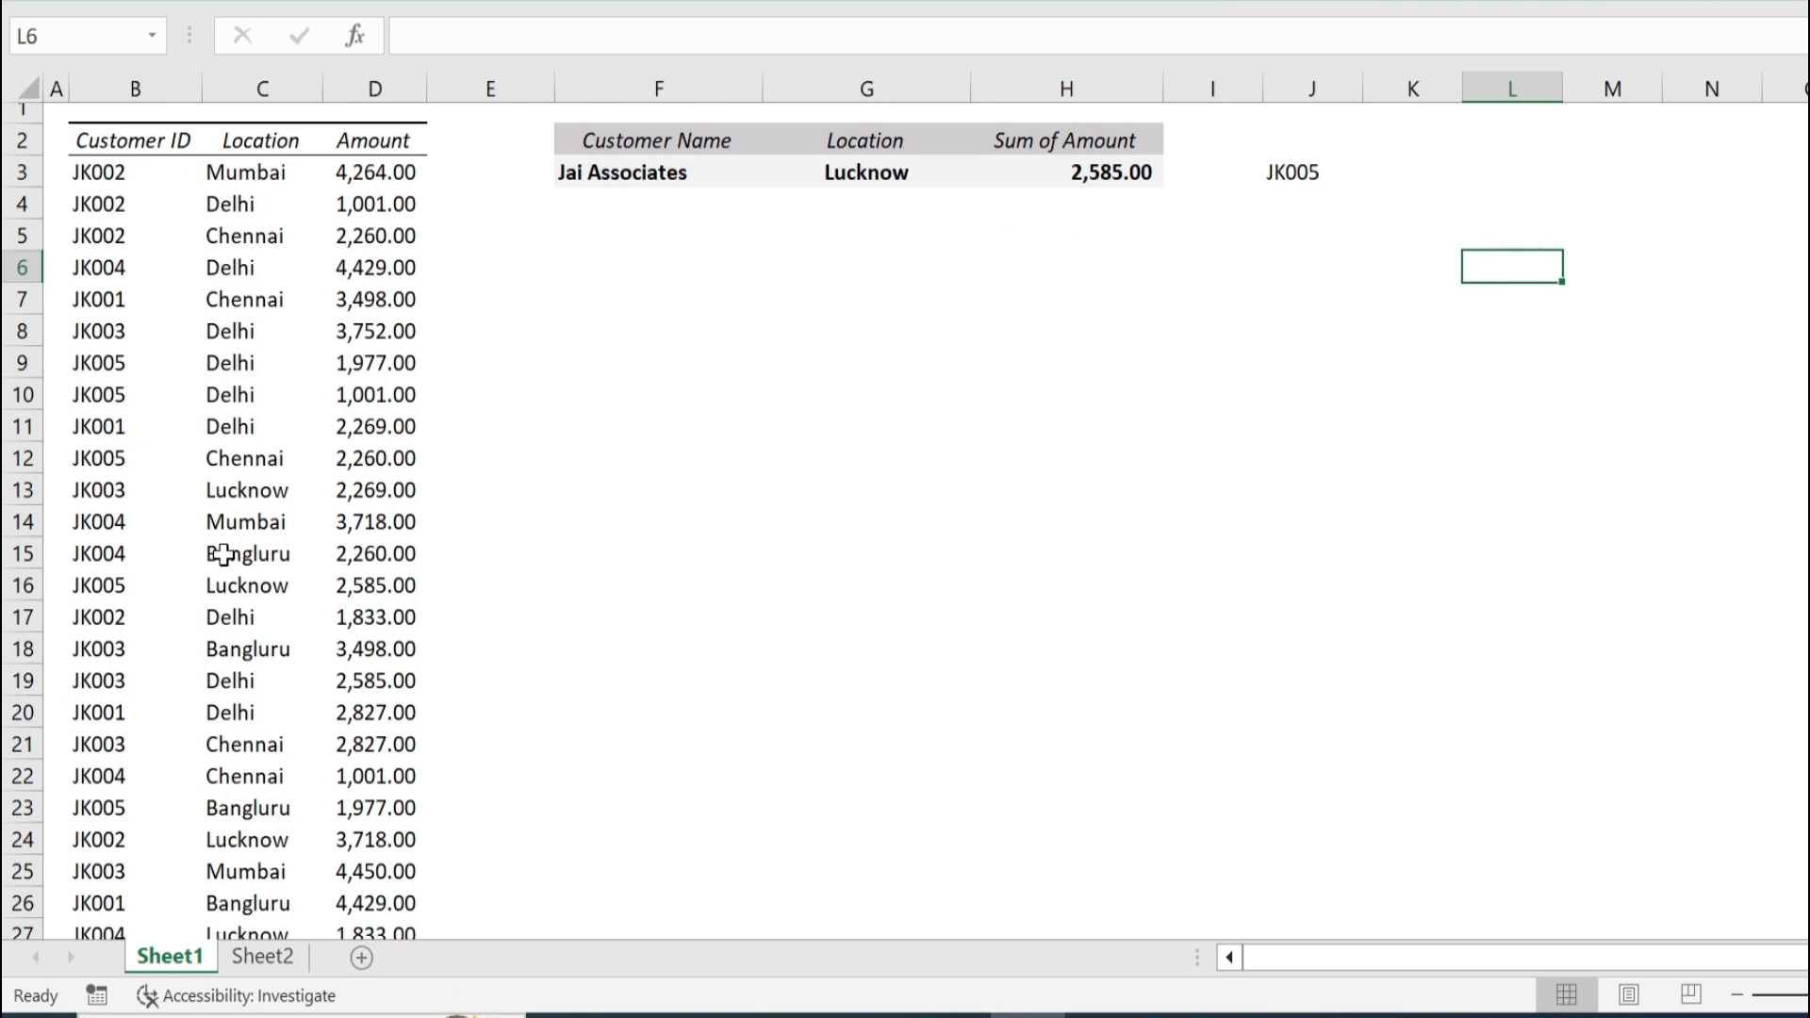
left_click(1309, 181)
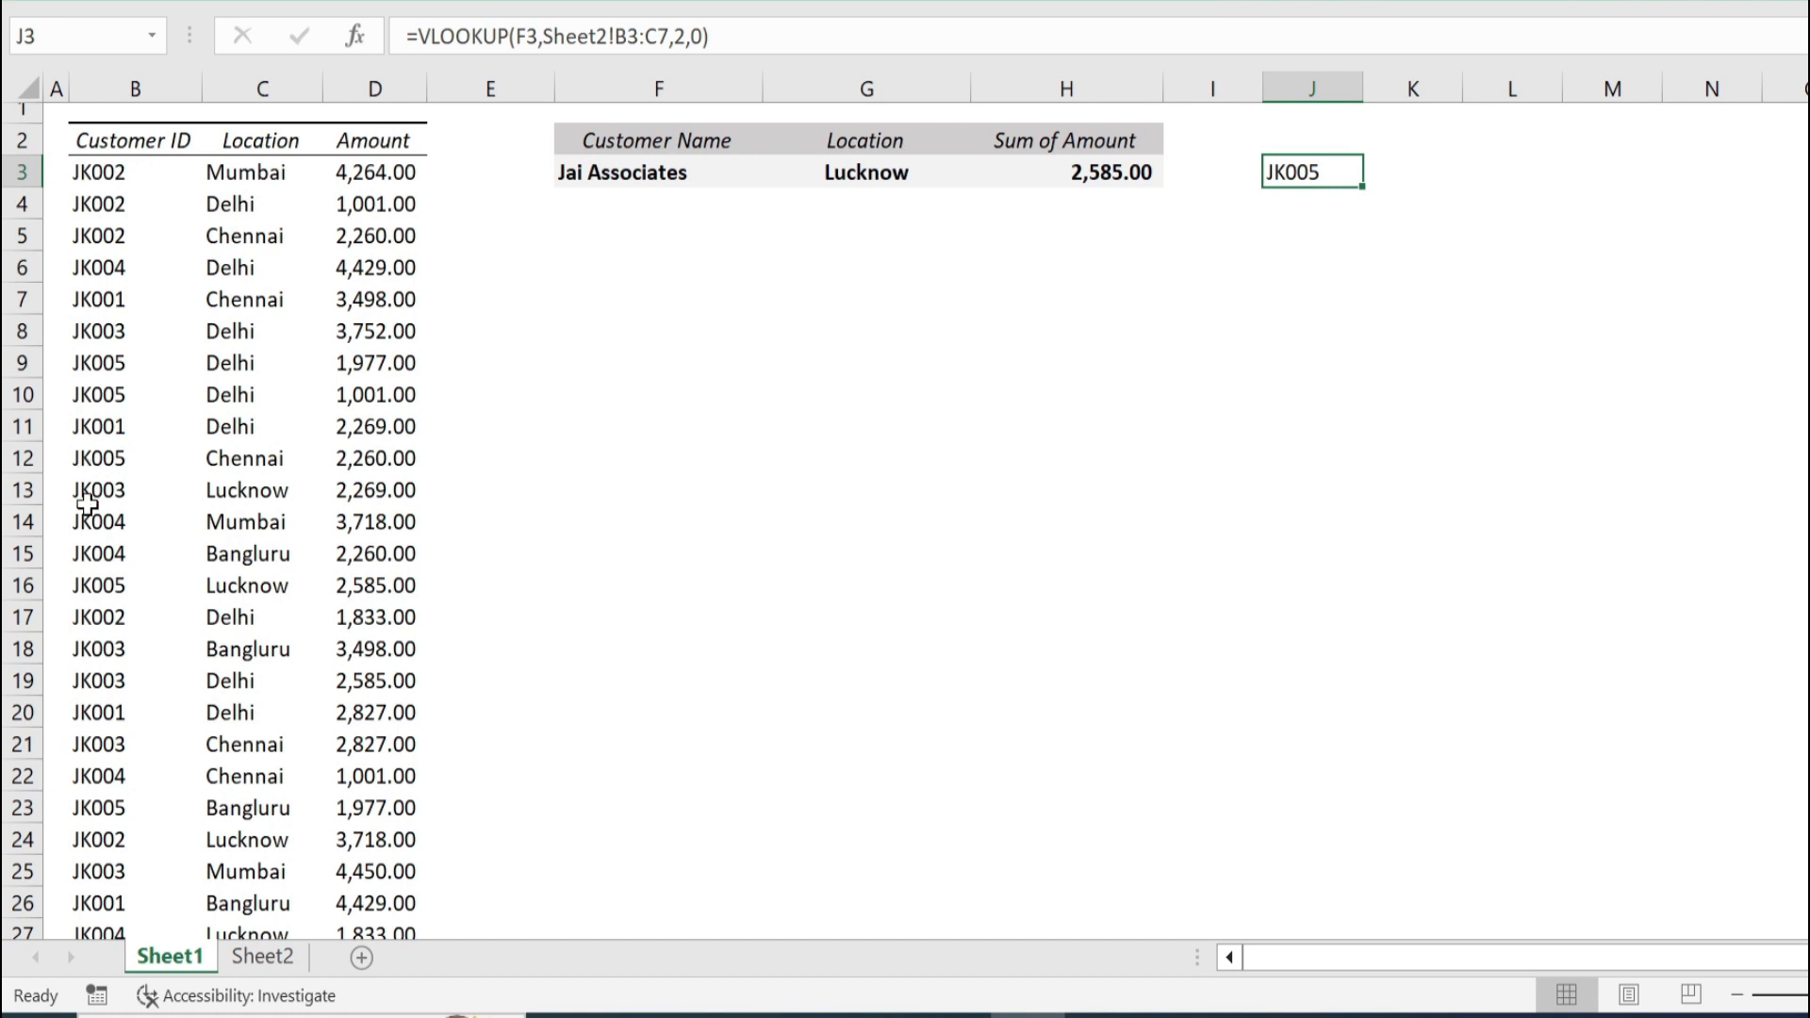
left_click(1313, 426)
Step: Clear the Sum of Amount cell H3 and start a SUMIFS formula there with D3:D32 as the sum range
left_click(1108, 166)
key("Delete")
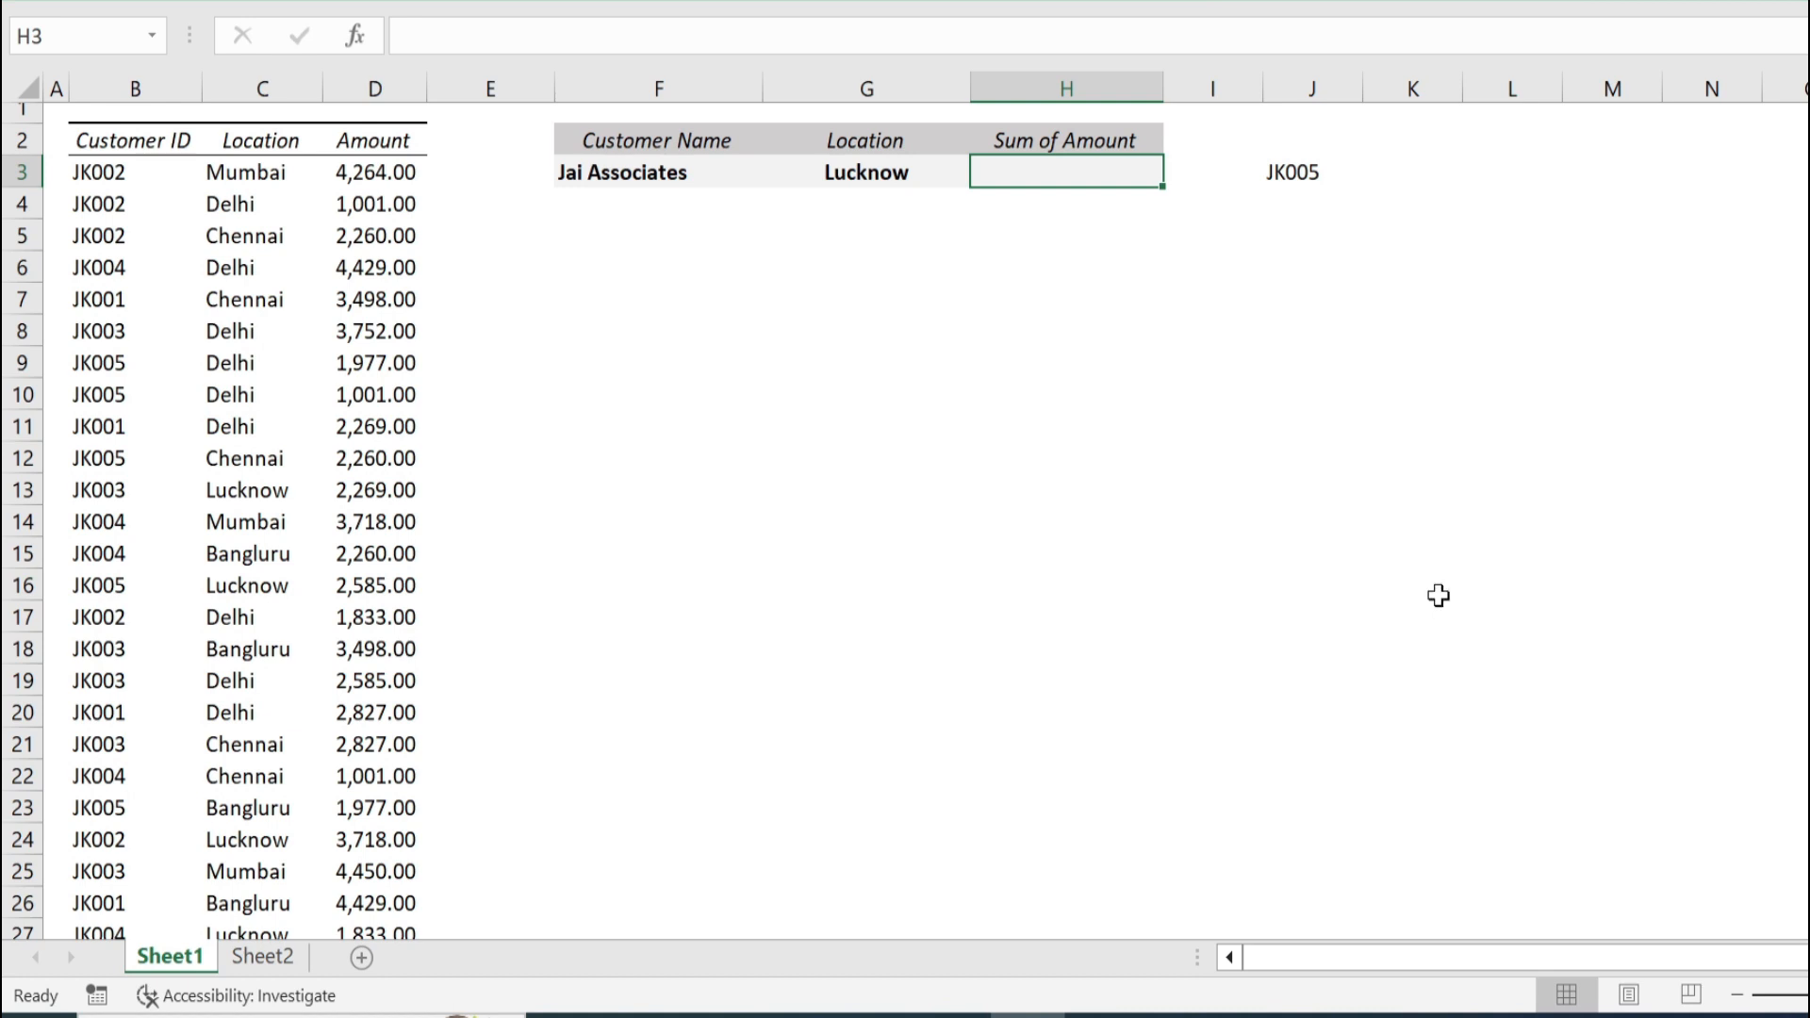
type("=sumi")
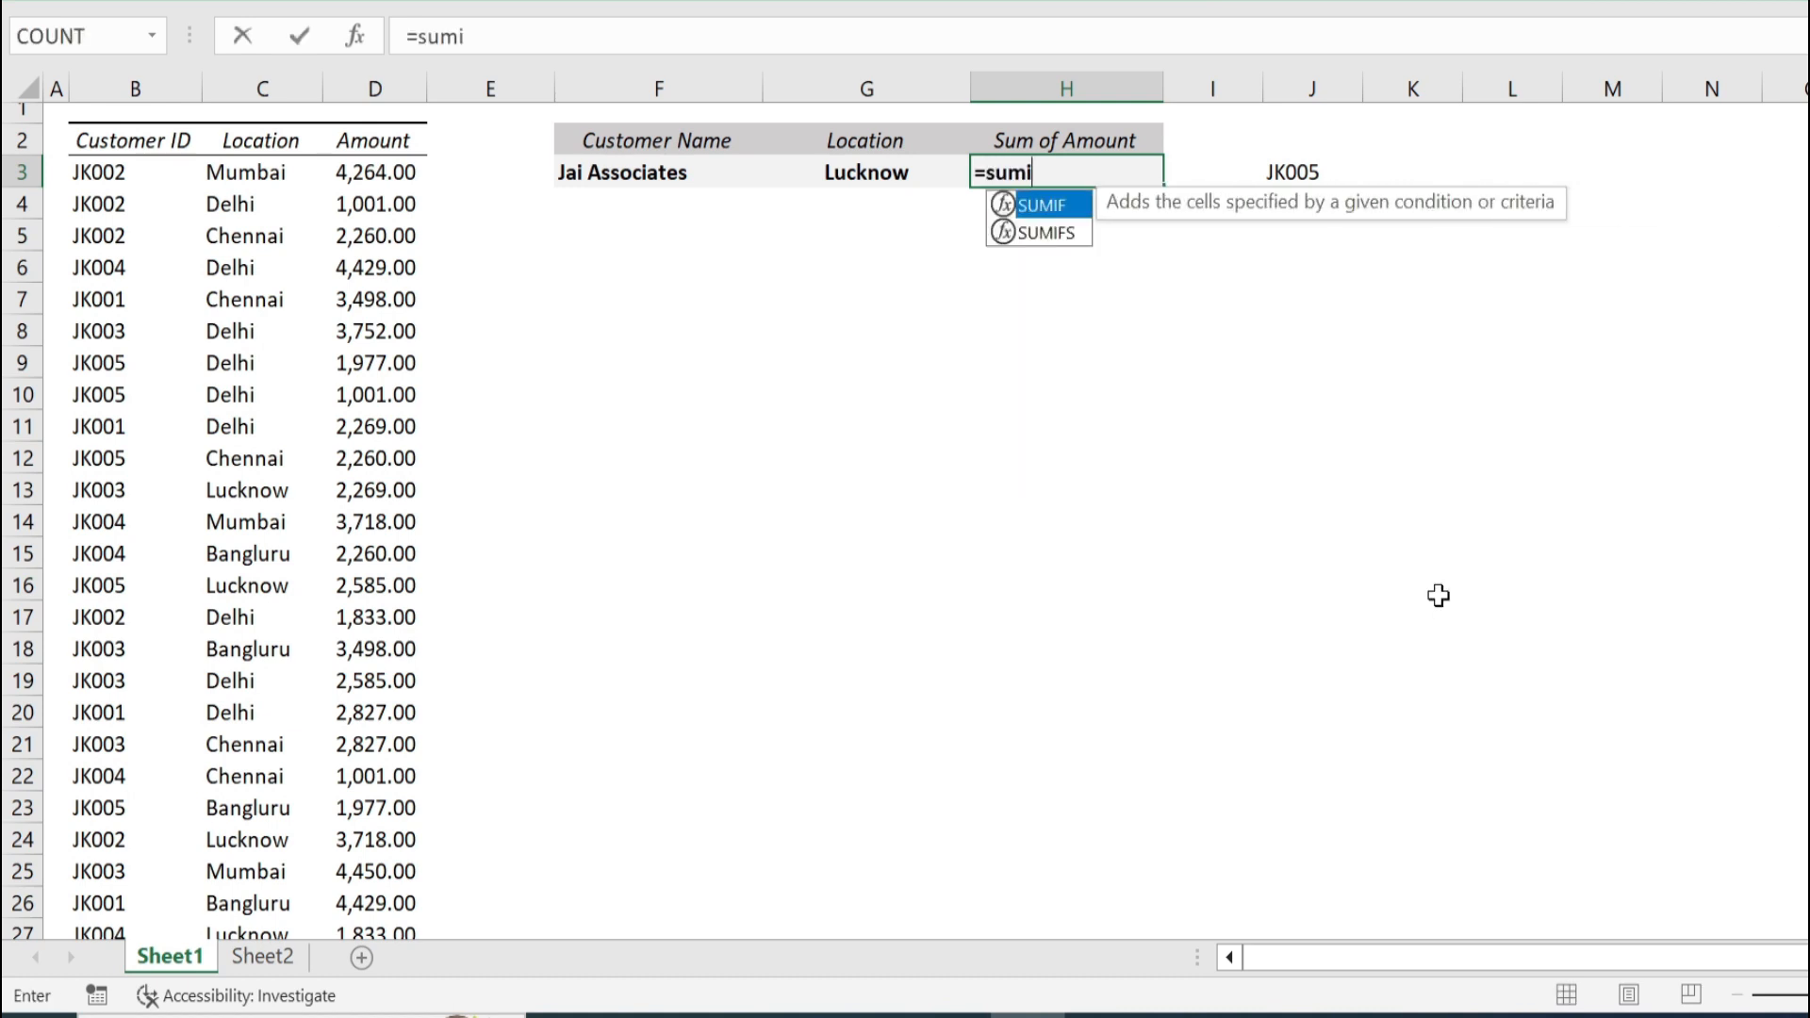
double_click(1072, 236)
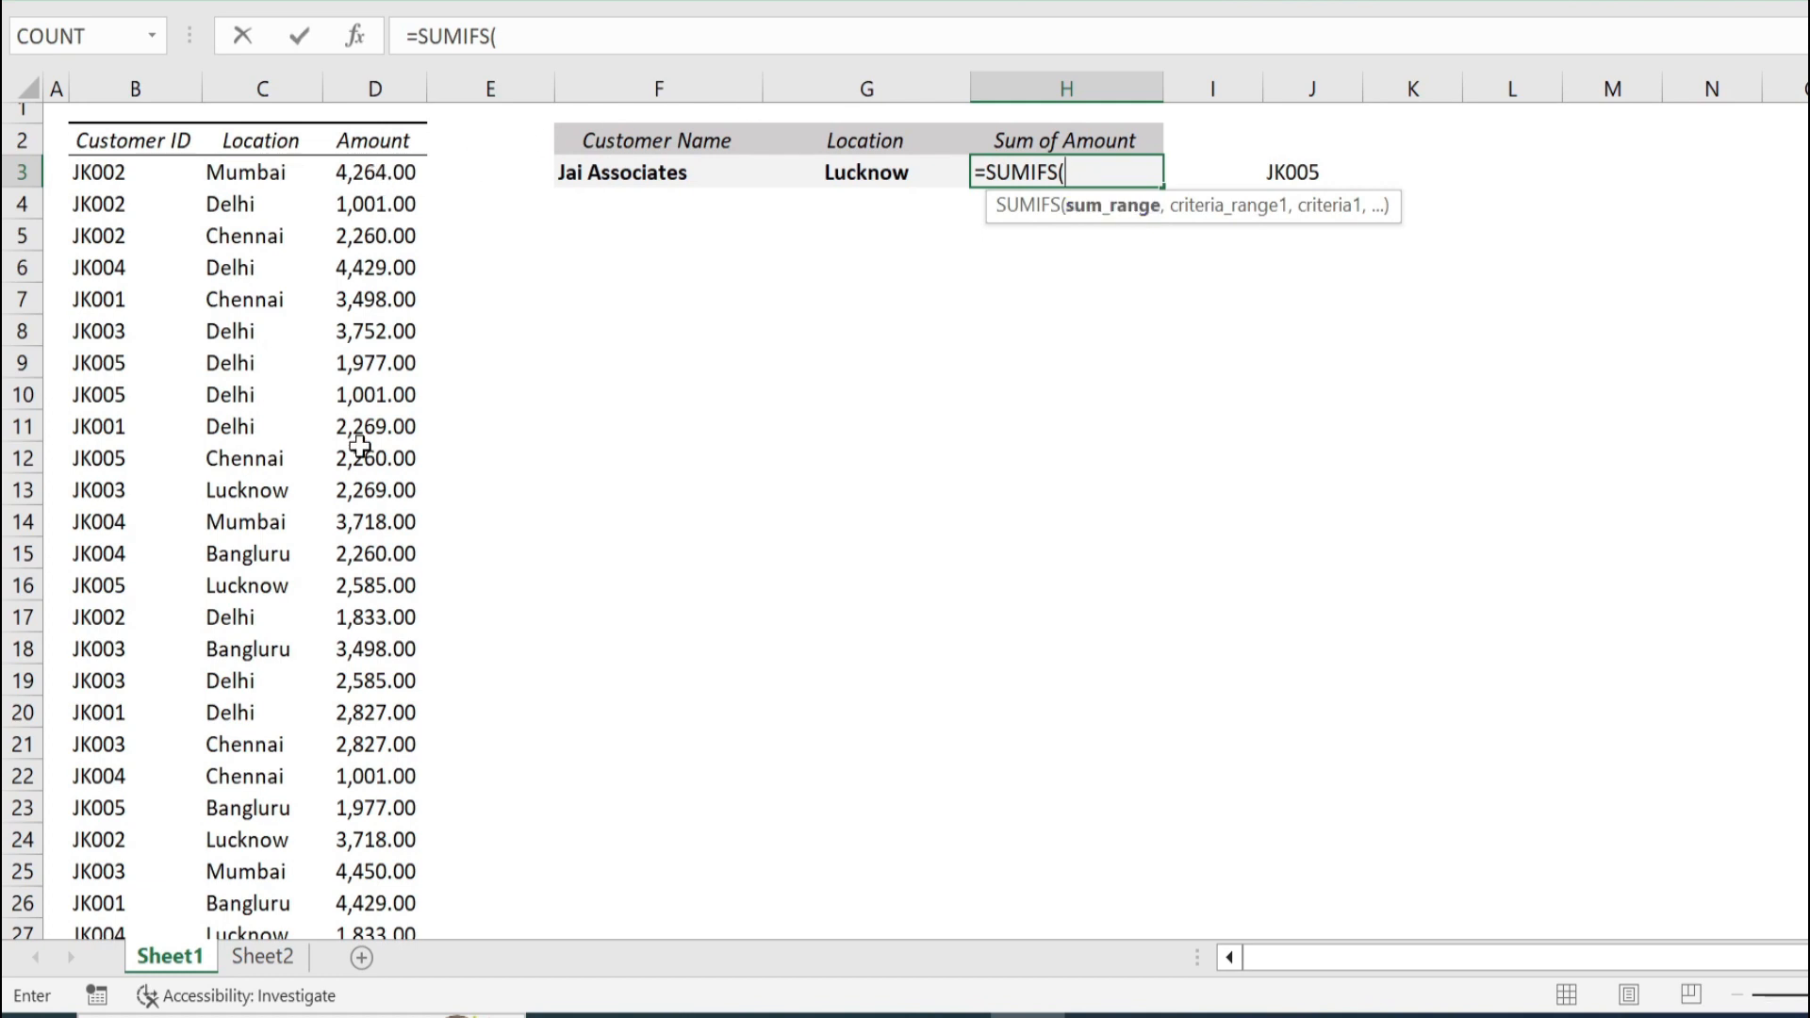
left_click(366, 179)
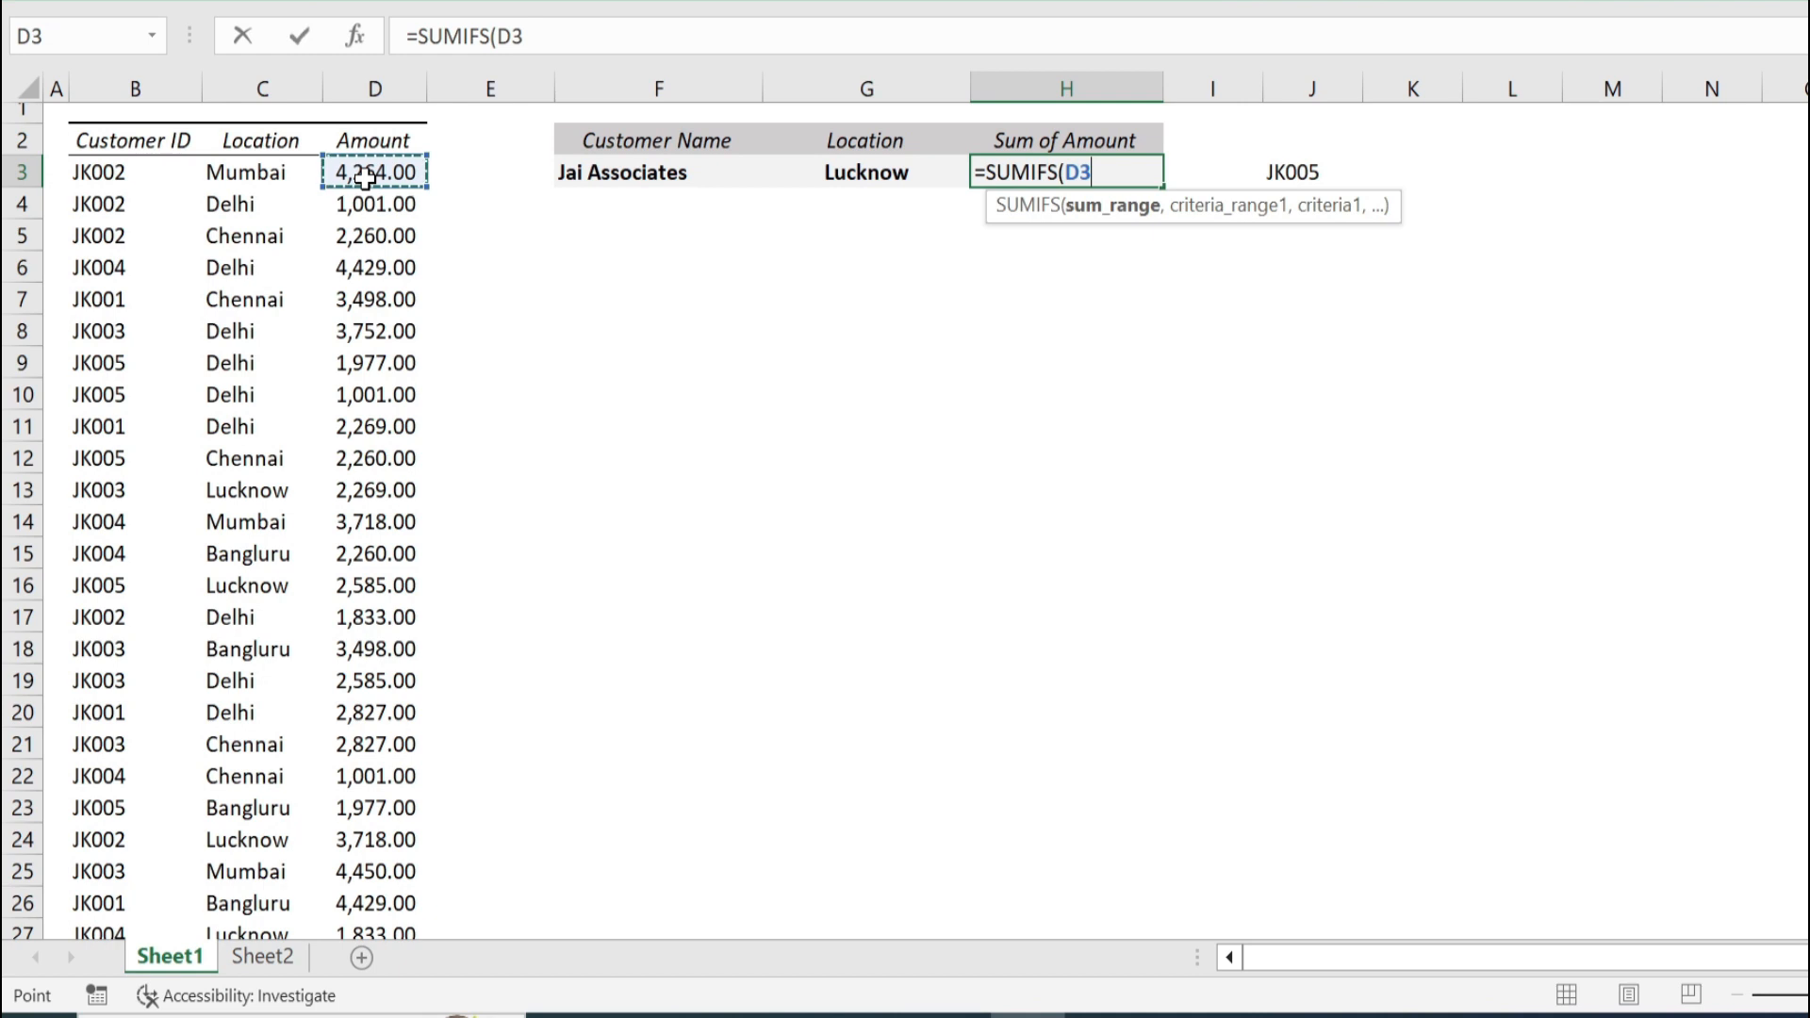
key("ctrl+shift+Down")
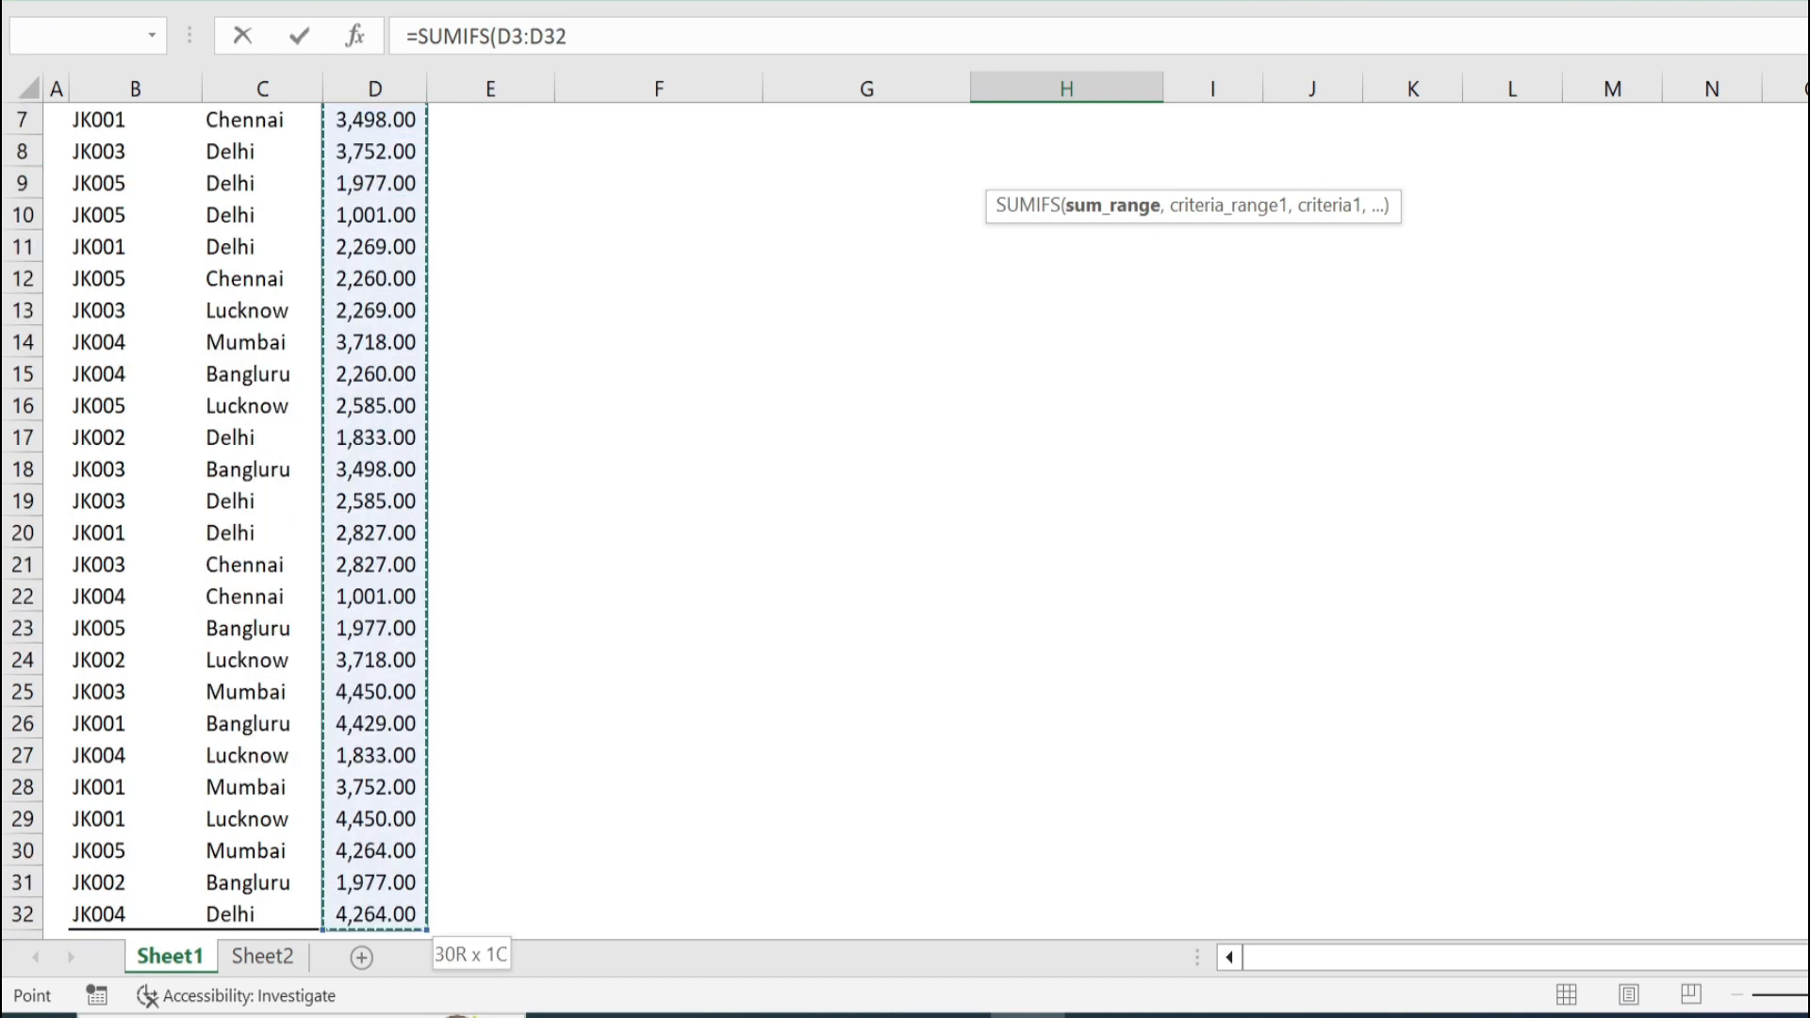
scroll(365, 179, "up", 2)
type(",")
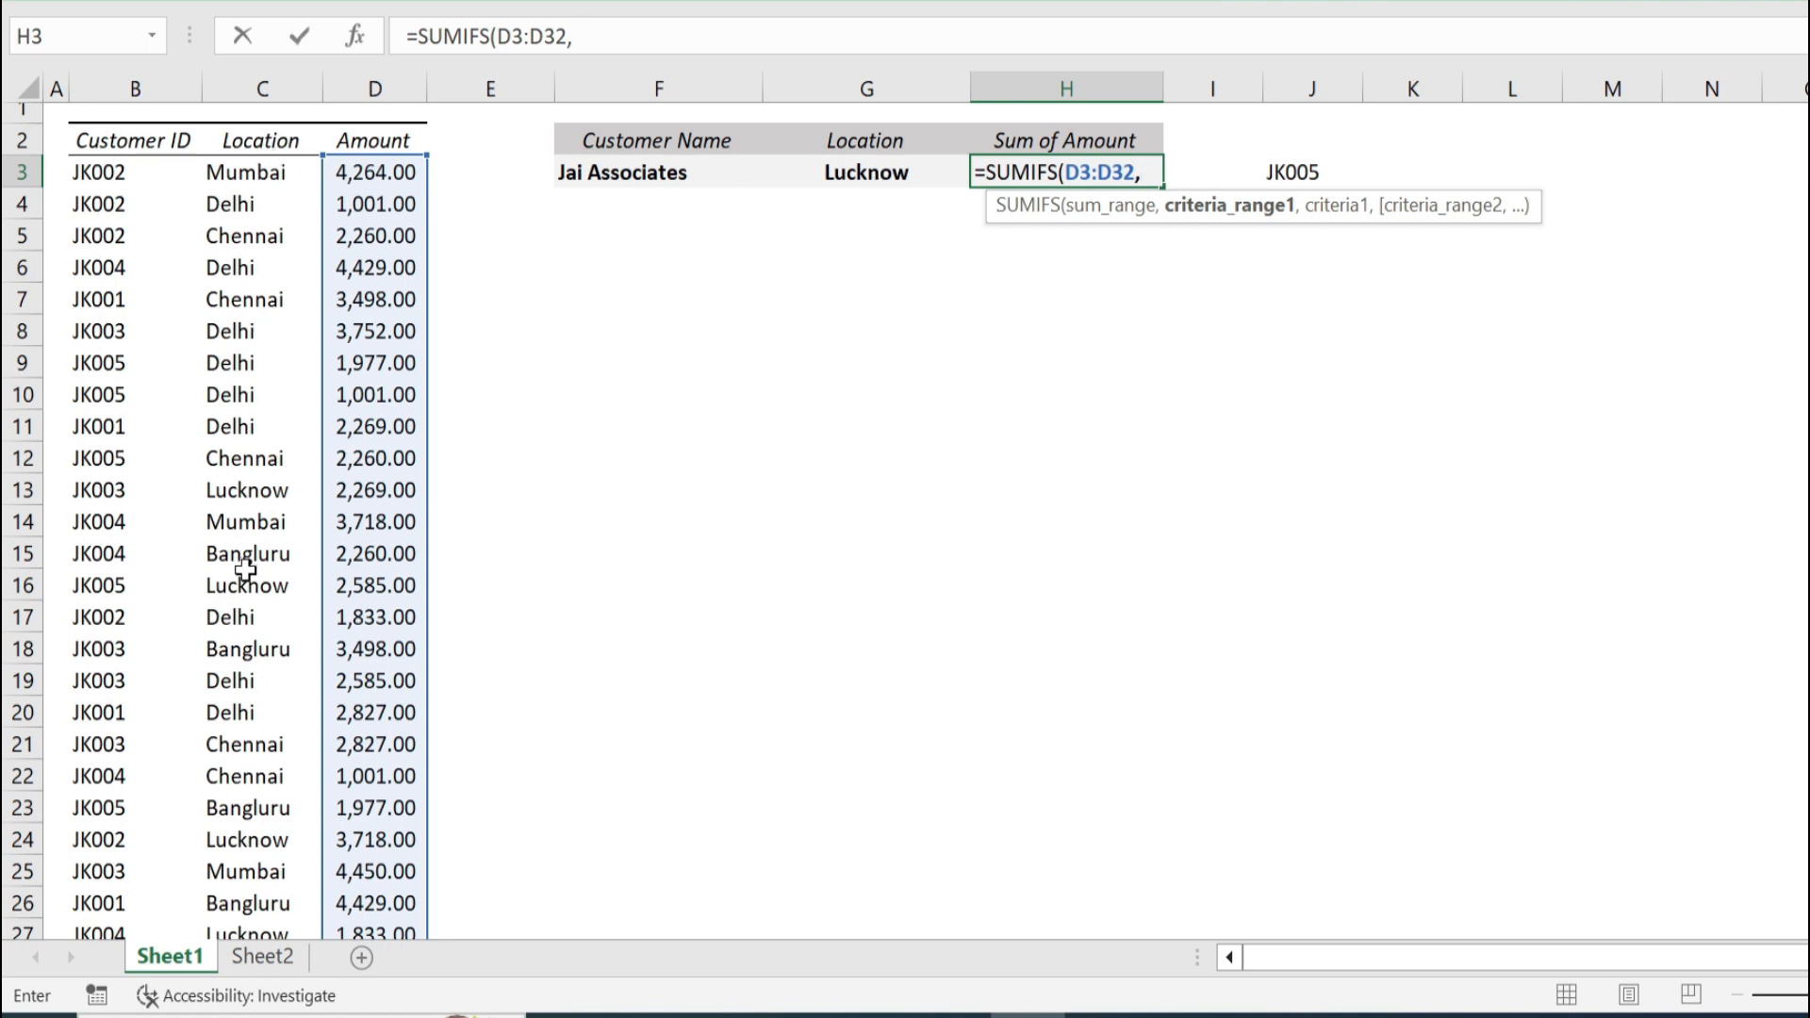
Step: Add the first SUMIFS criterion, matching the Location range C3:C32 against the location in G3
left_click(257, 171)
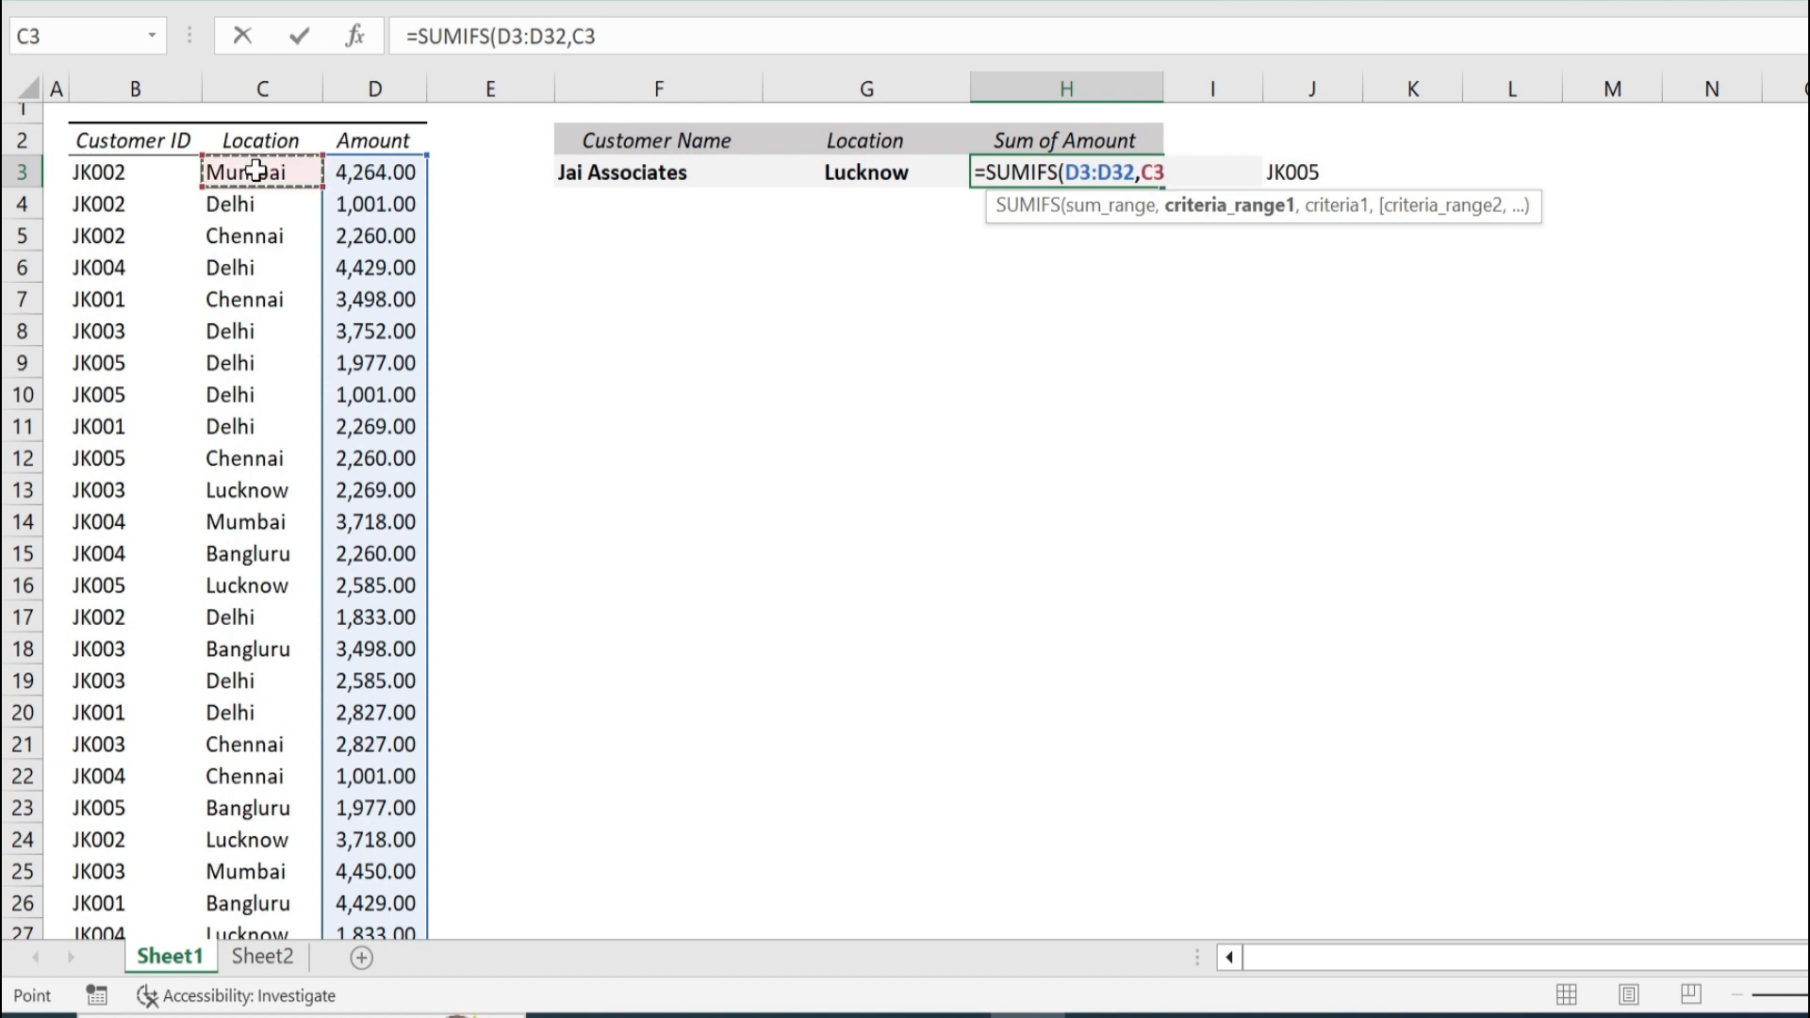
key("ctrl+shift+Down")
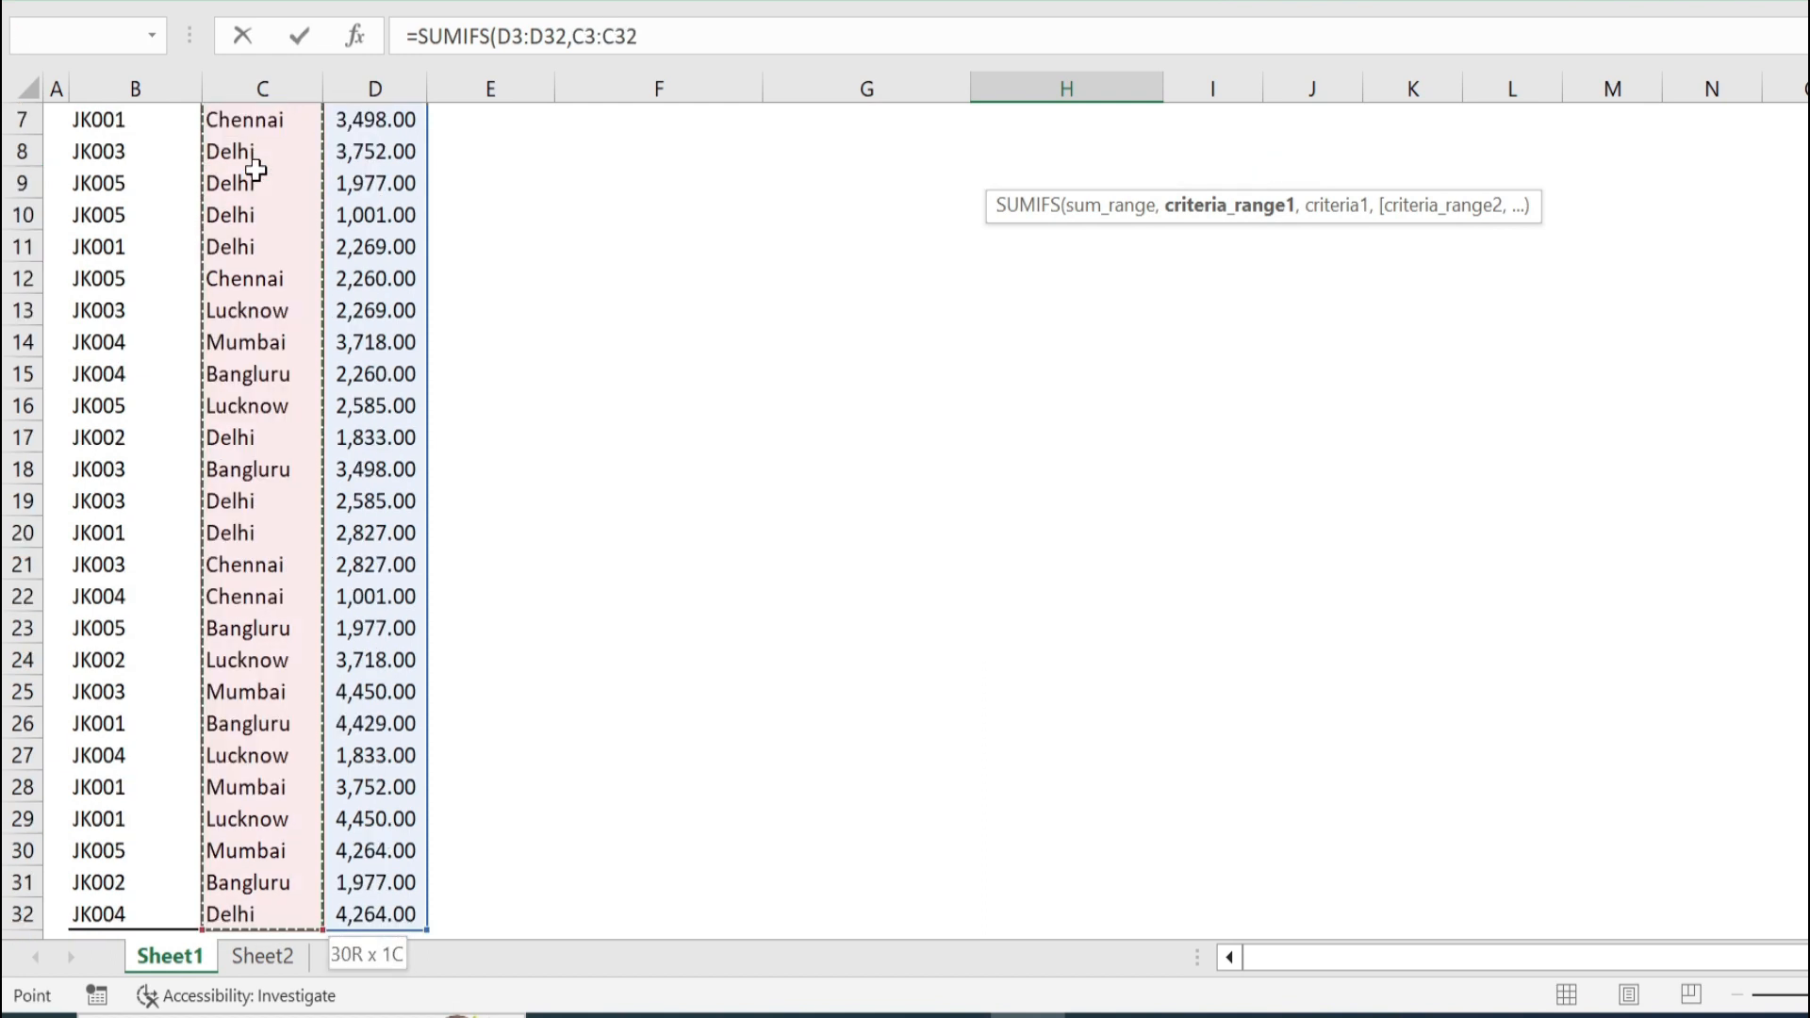
type(",")
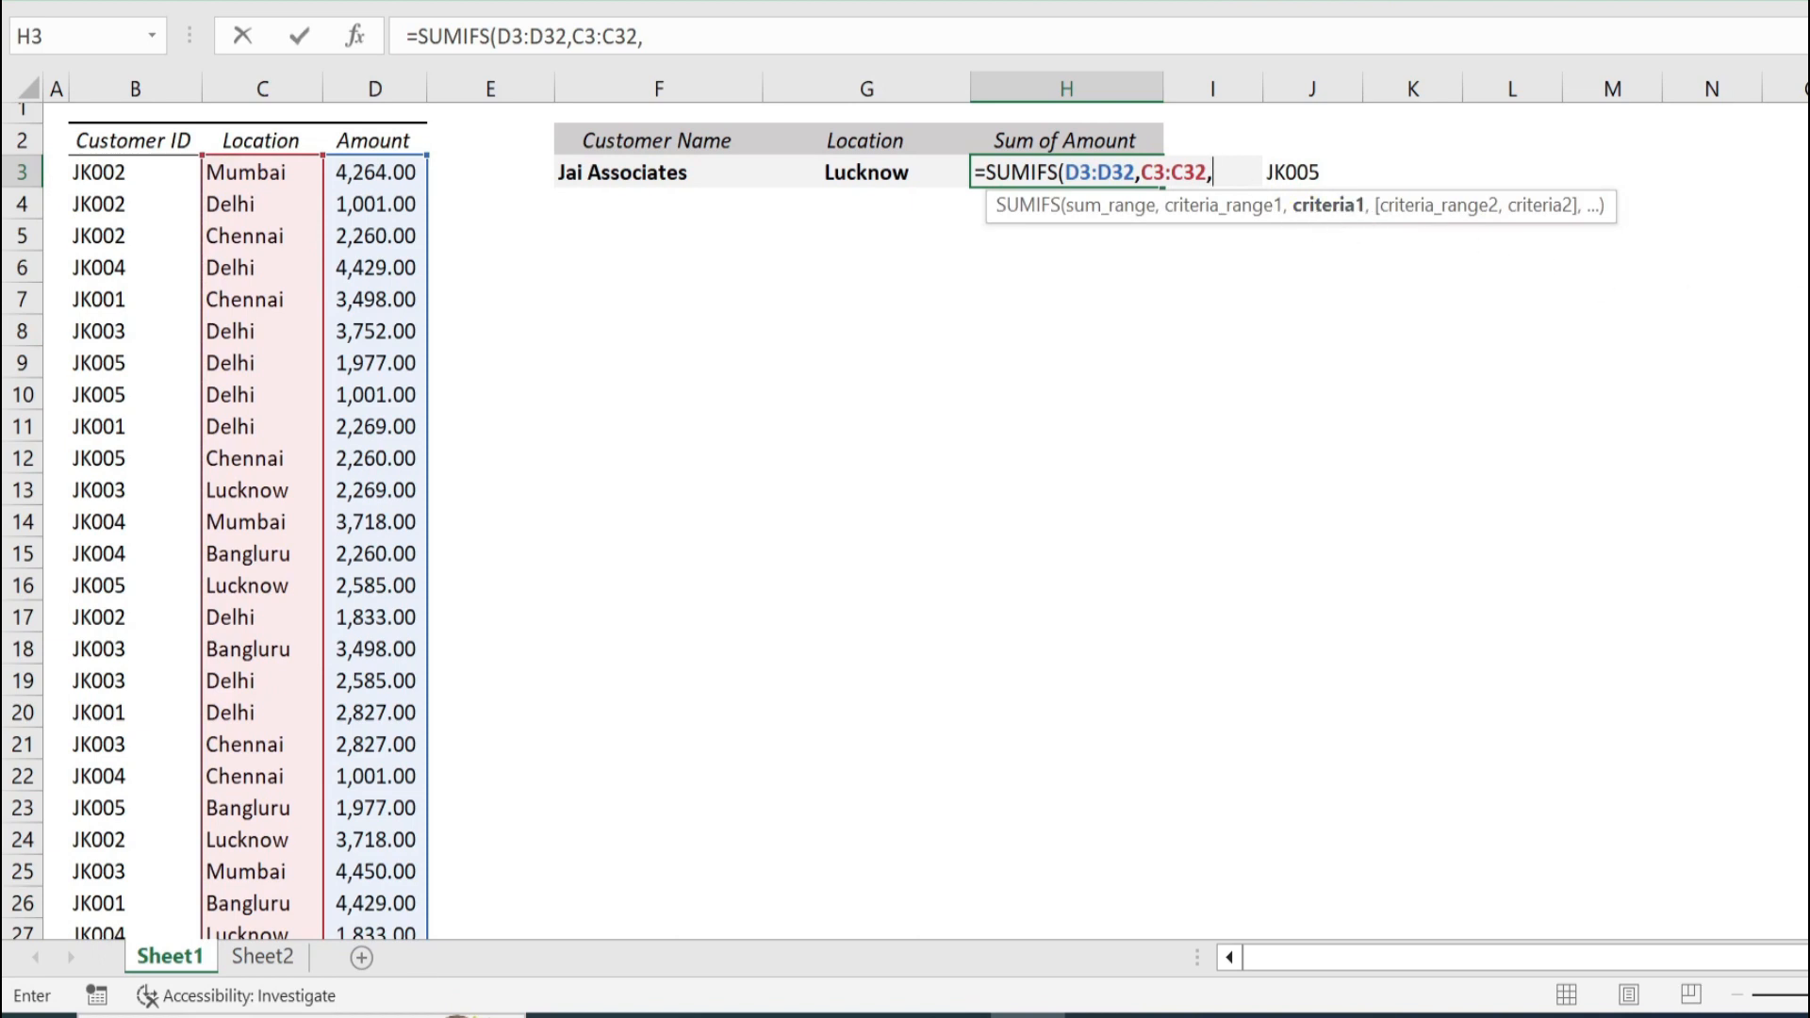
left_click(886, 167)
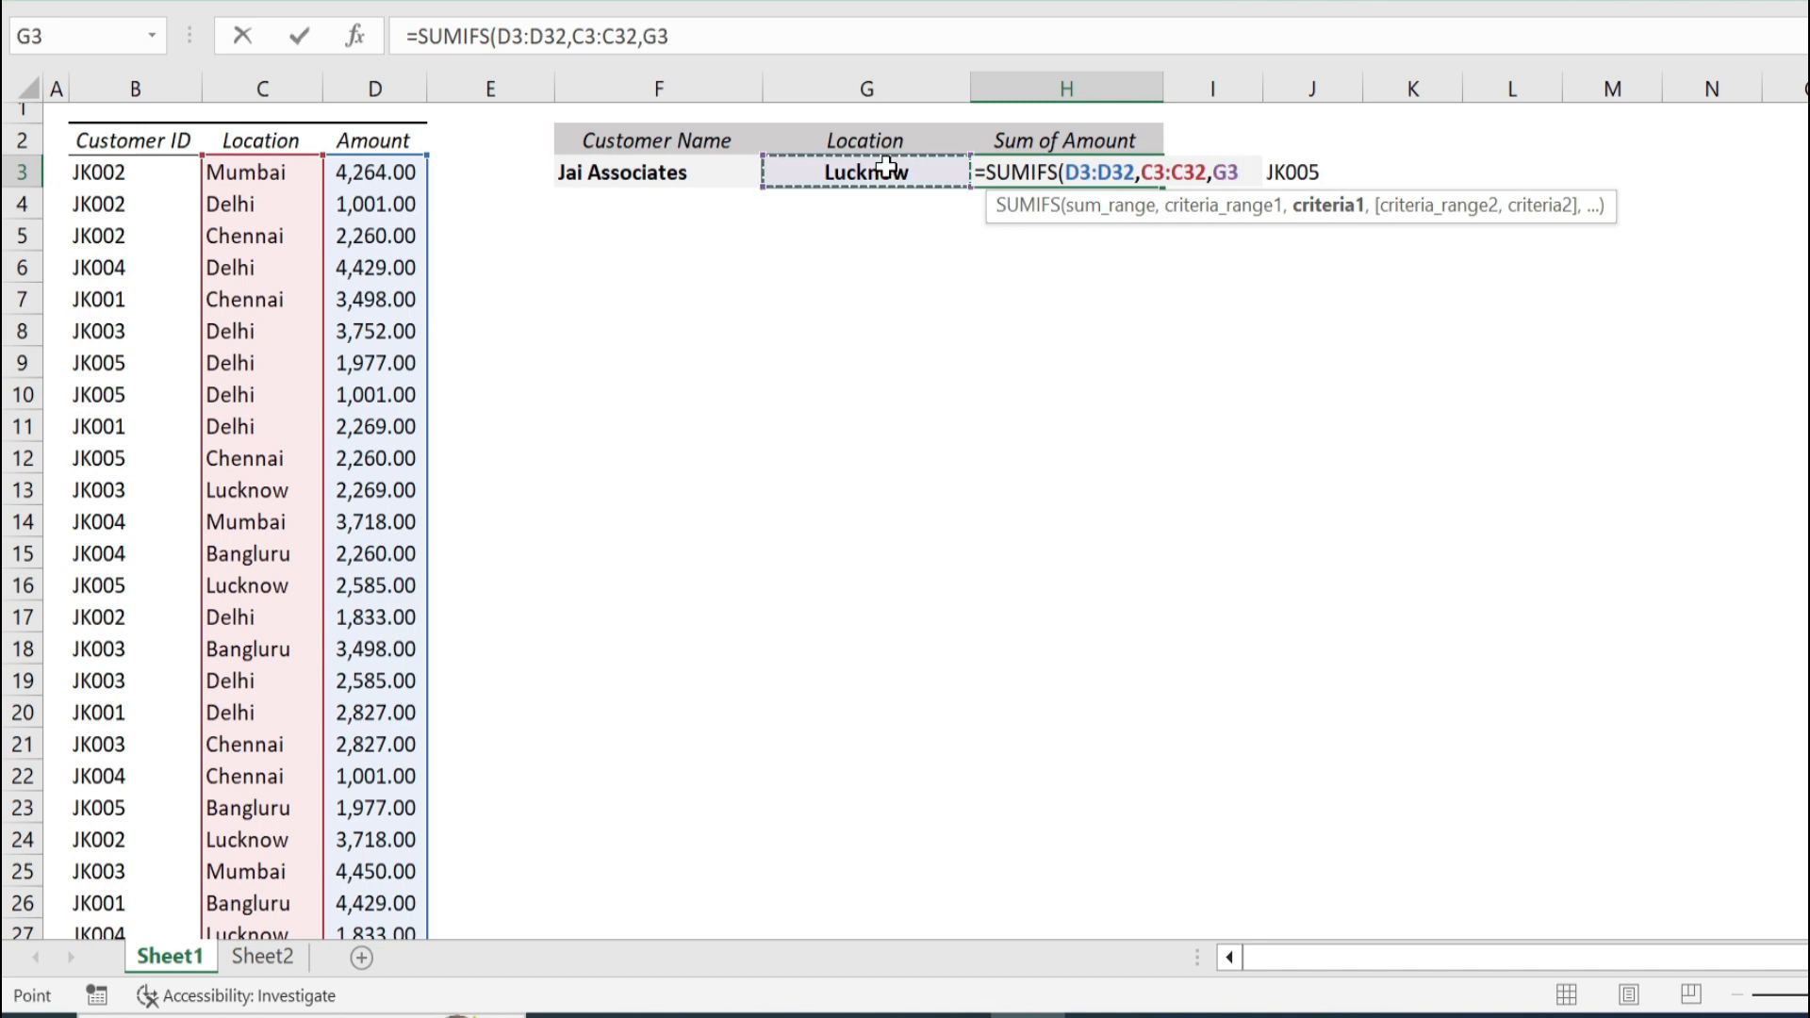
type(",")
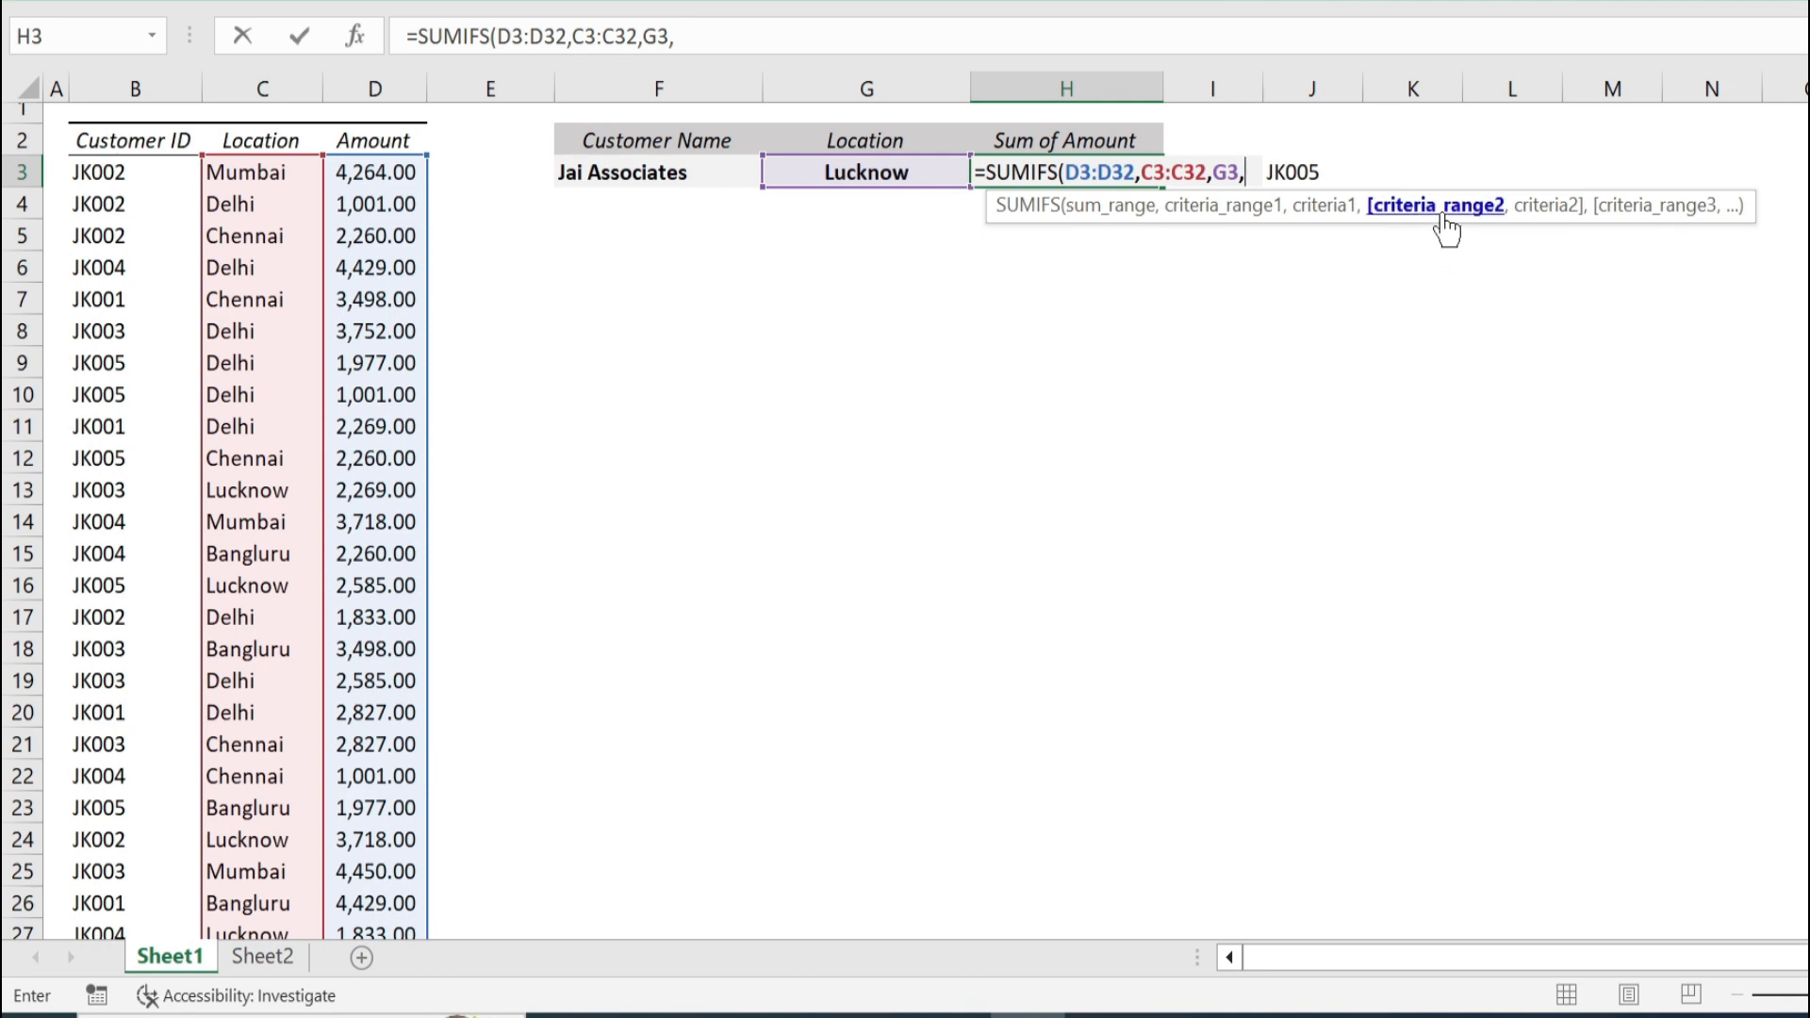
Step: Add the second SUMIFS criterion, matching Customer IDs in B3:B32 against the looked-up ID in J3, and enter the formula in H3
left_click(92, 177)
key("ctrl+shift+Down")
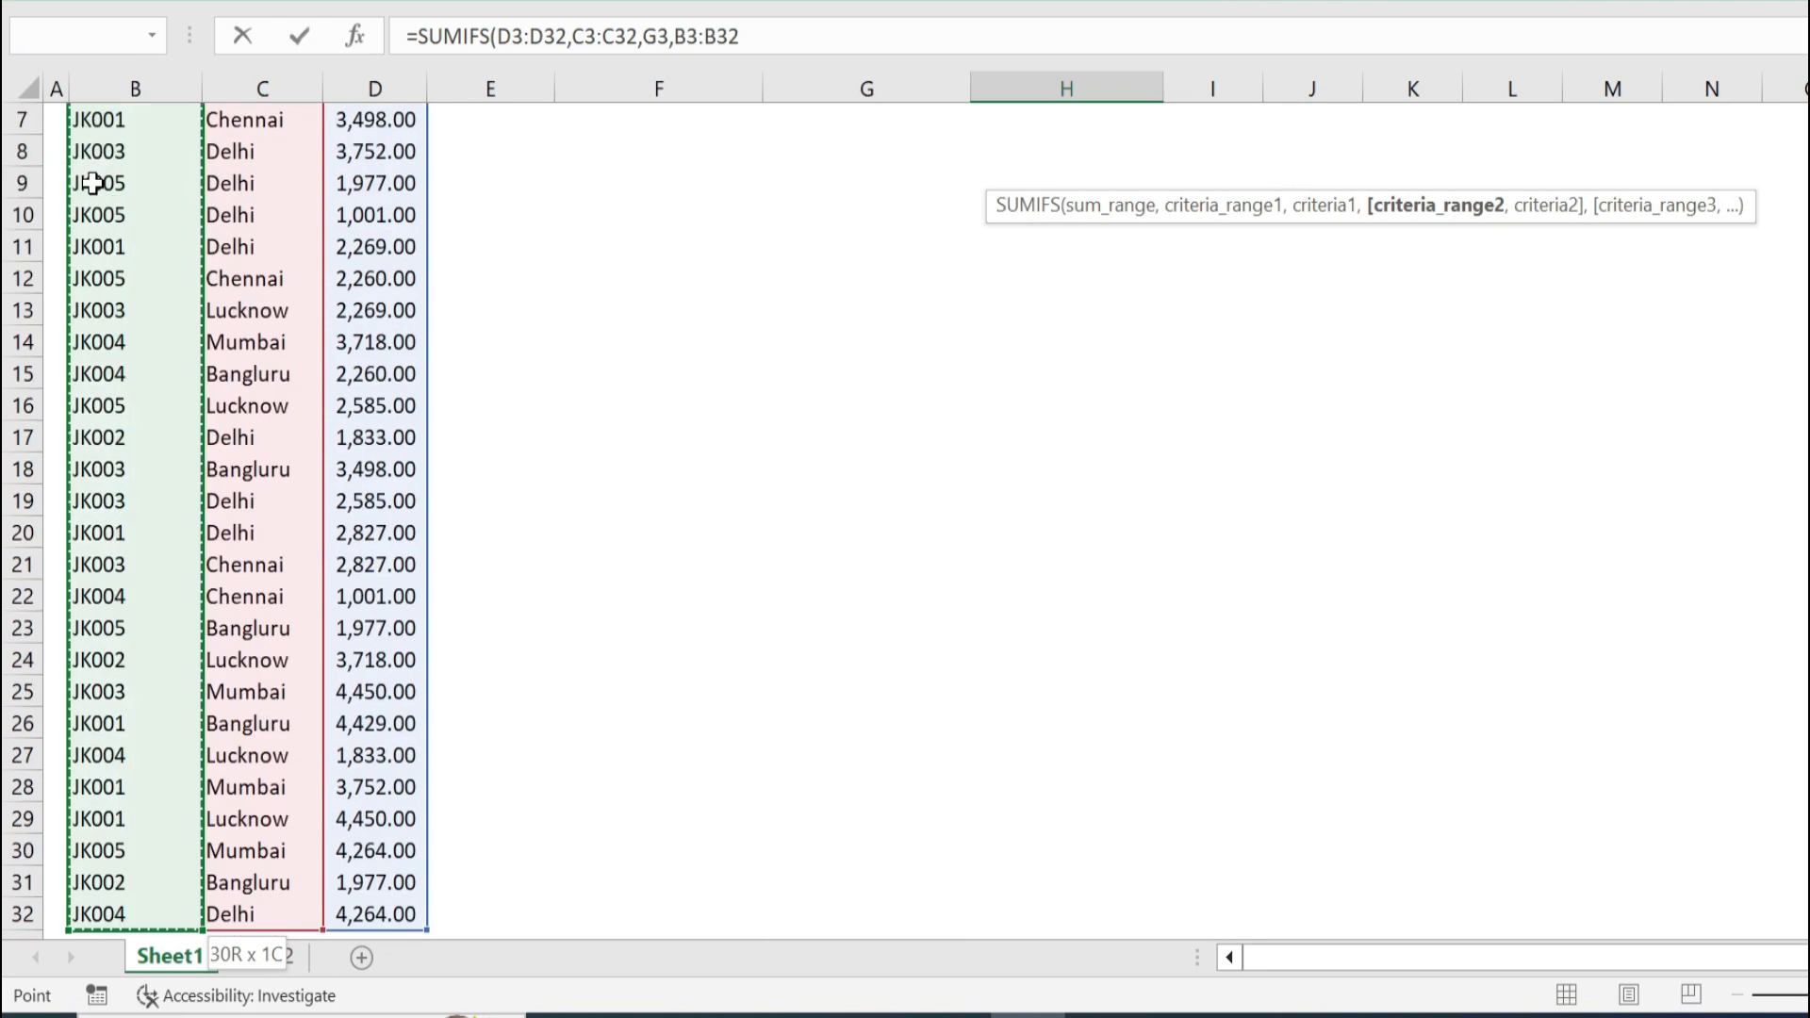
type(",")
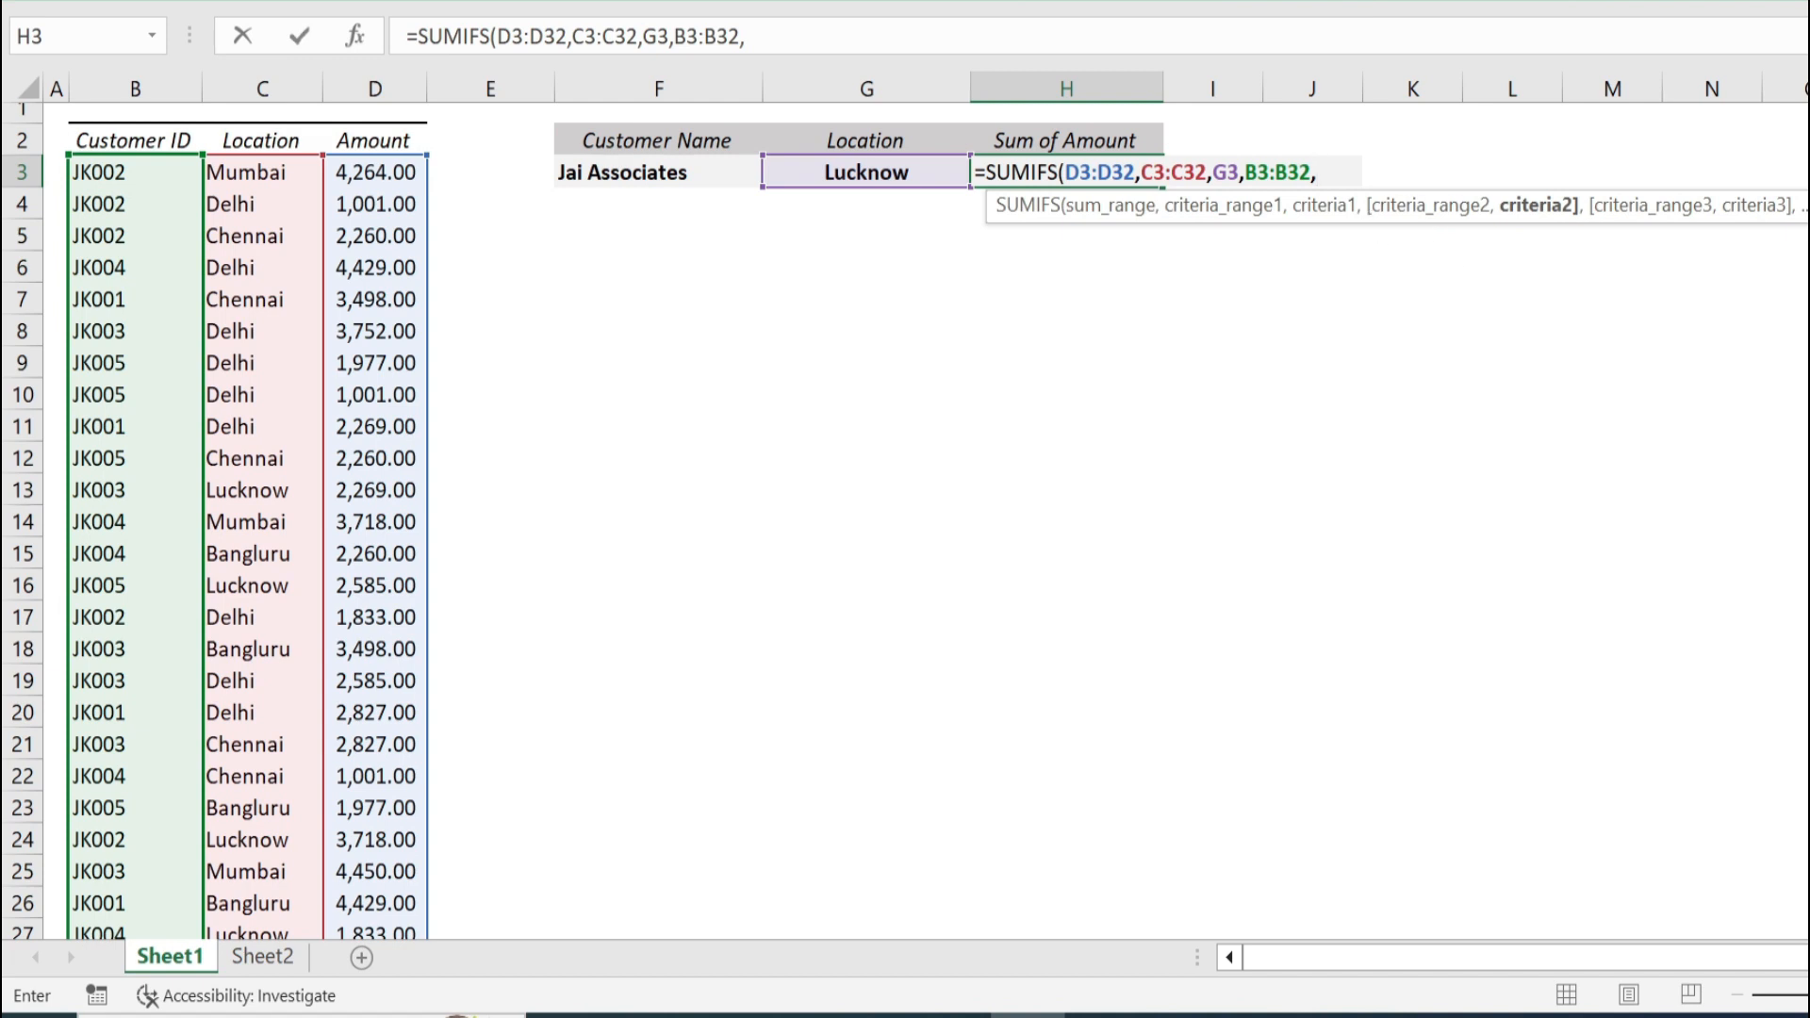
left_click(1352, 170)
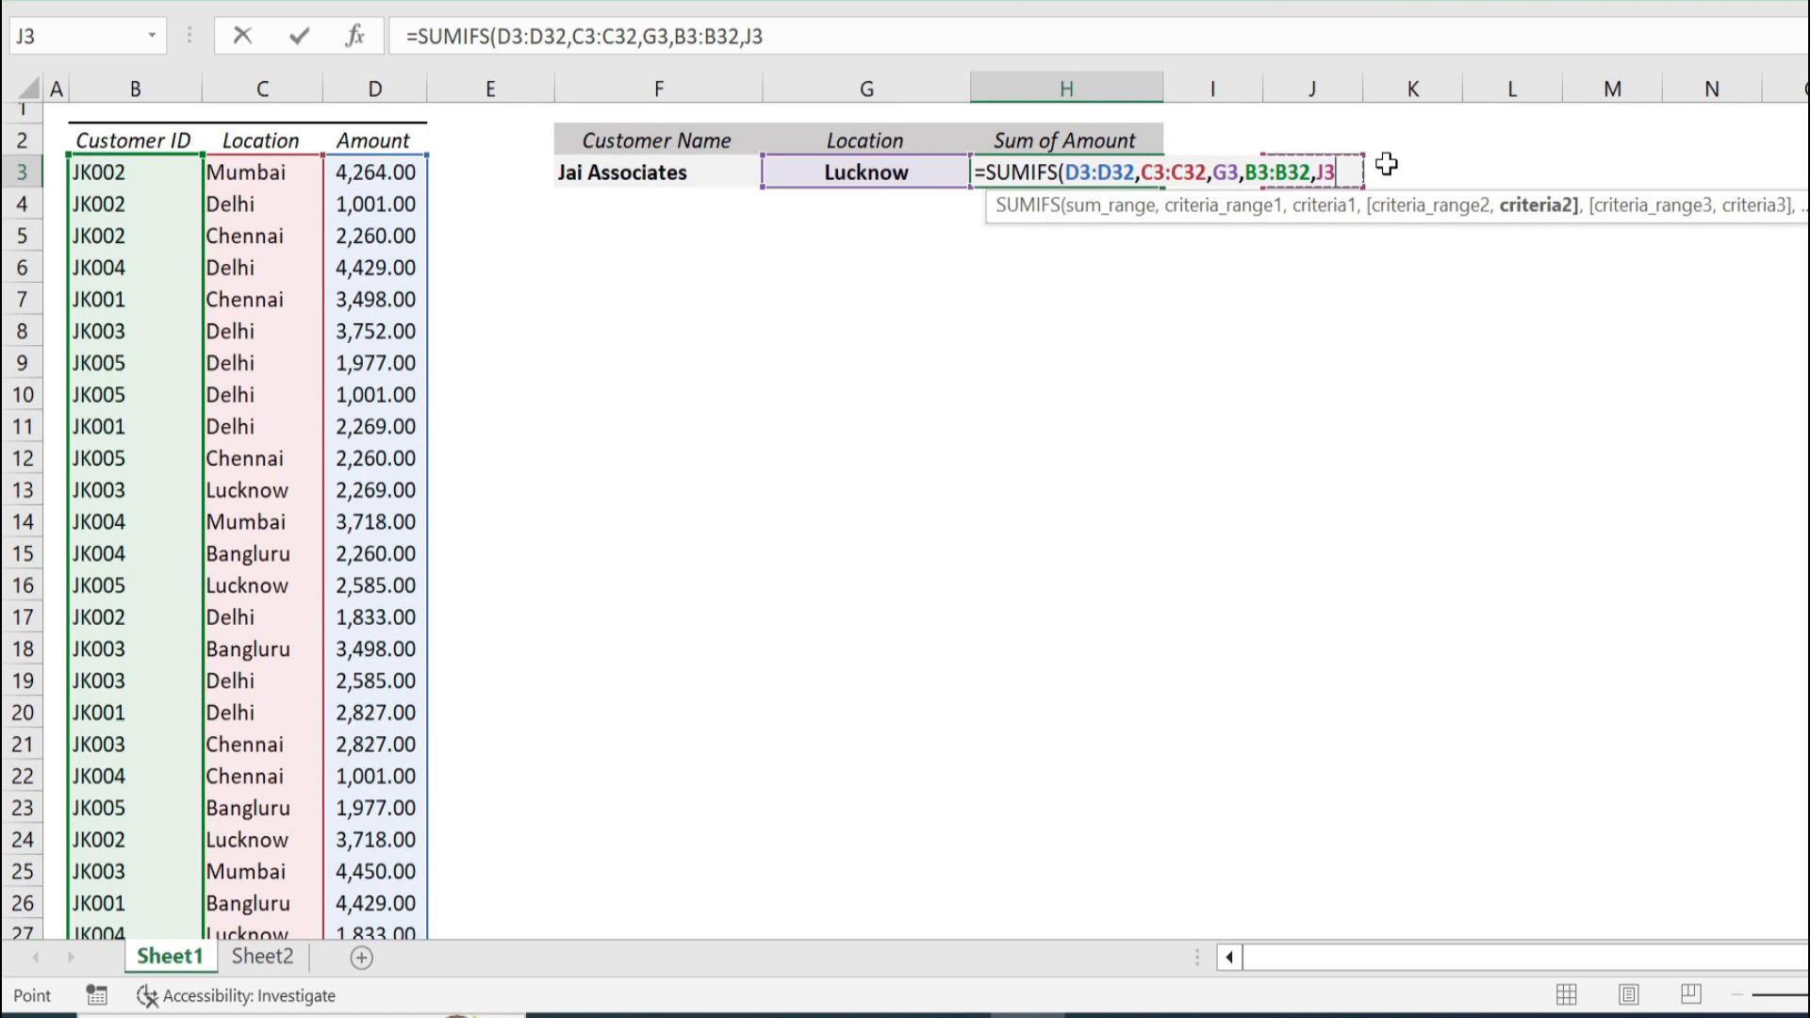
type(")")
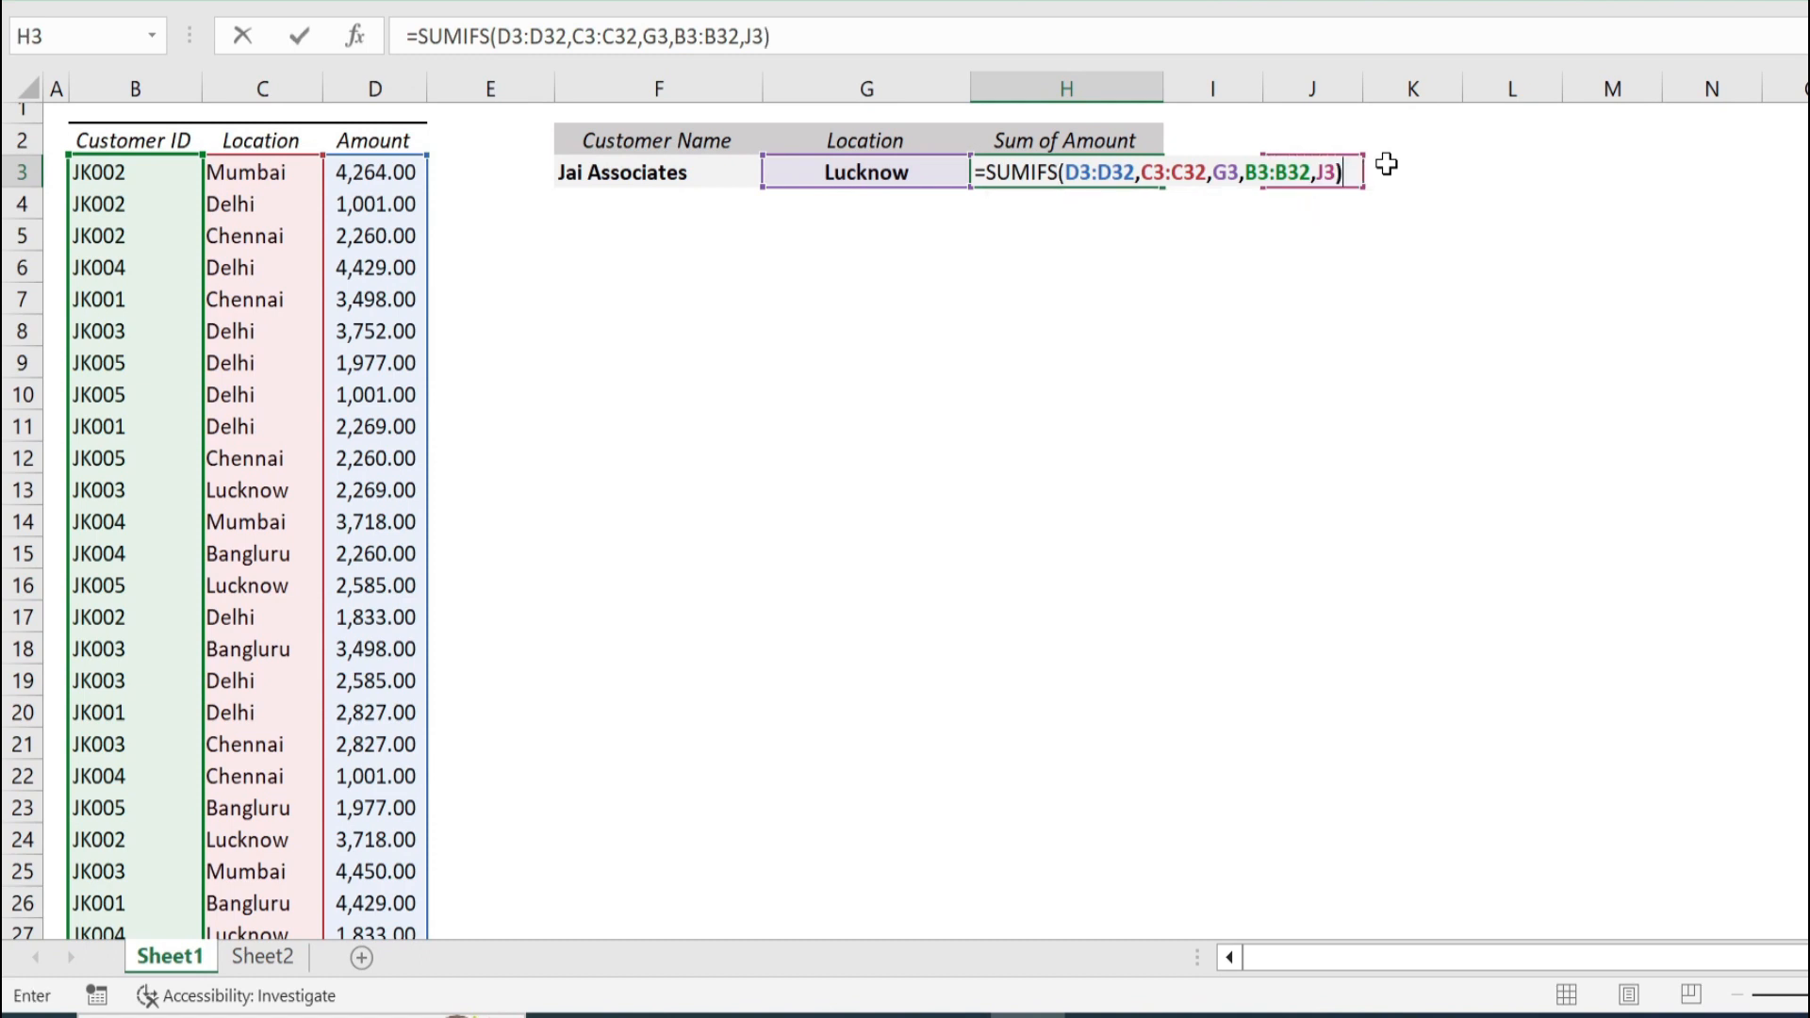
key("Return")
left_click(1145, 174)
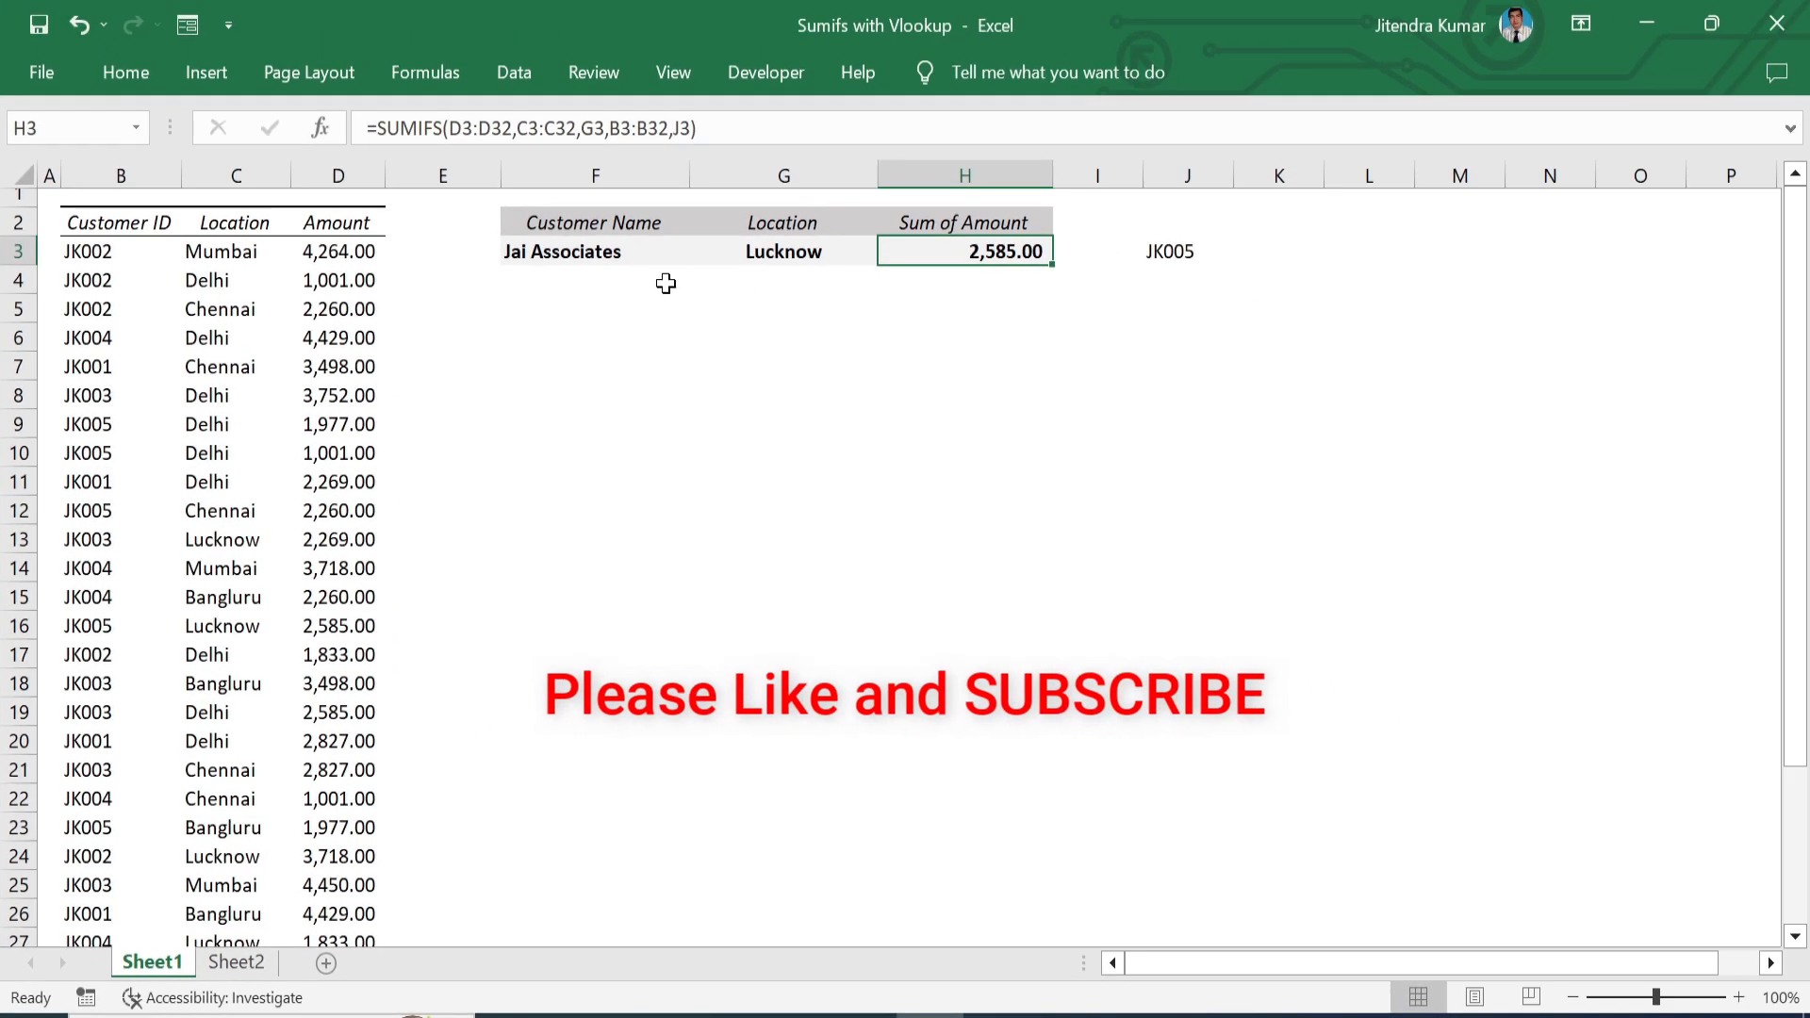
Step: Test the formula by setting the Customer Name in F3 to Pankaj Traders and the Location in G3 to Chennai
left_click(628, 249)
left_click(702, 252)
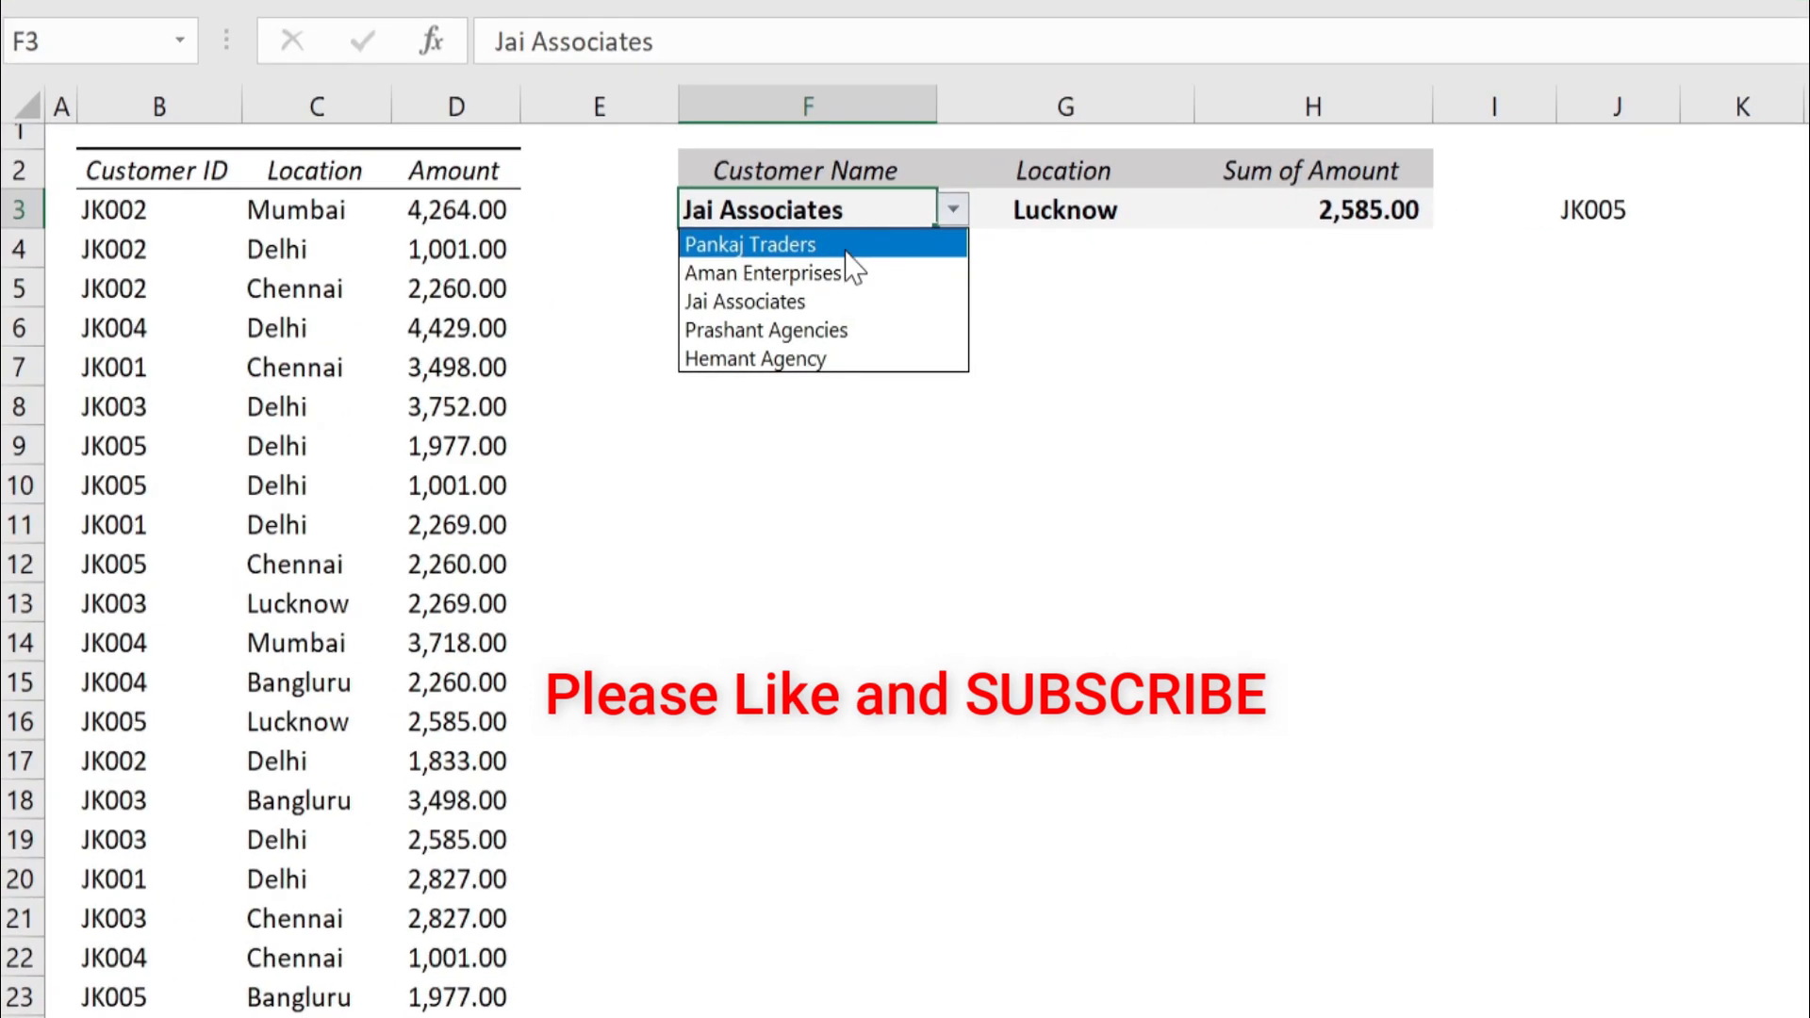
left_click(845, 249)
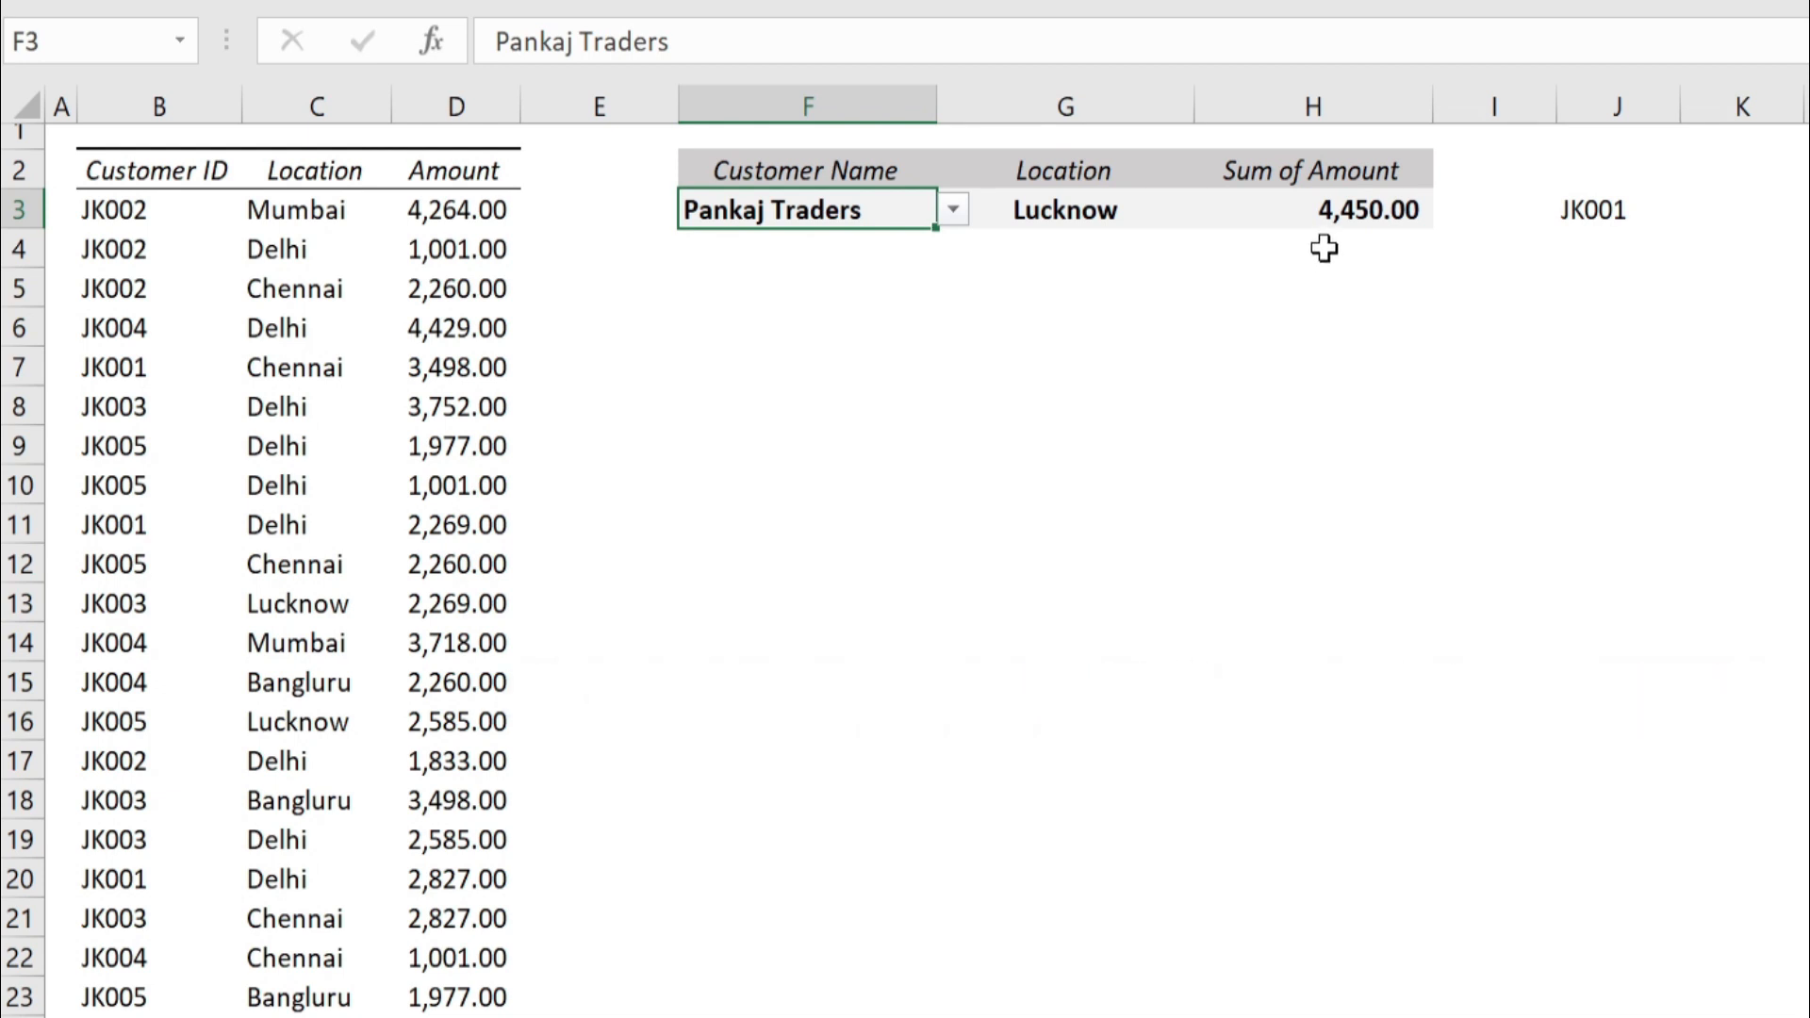
left_click(1126, 212)
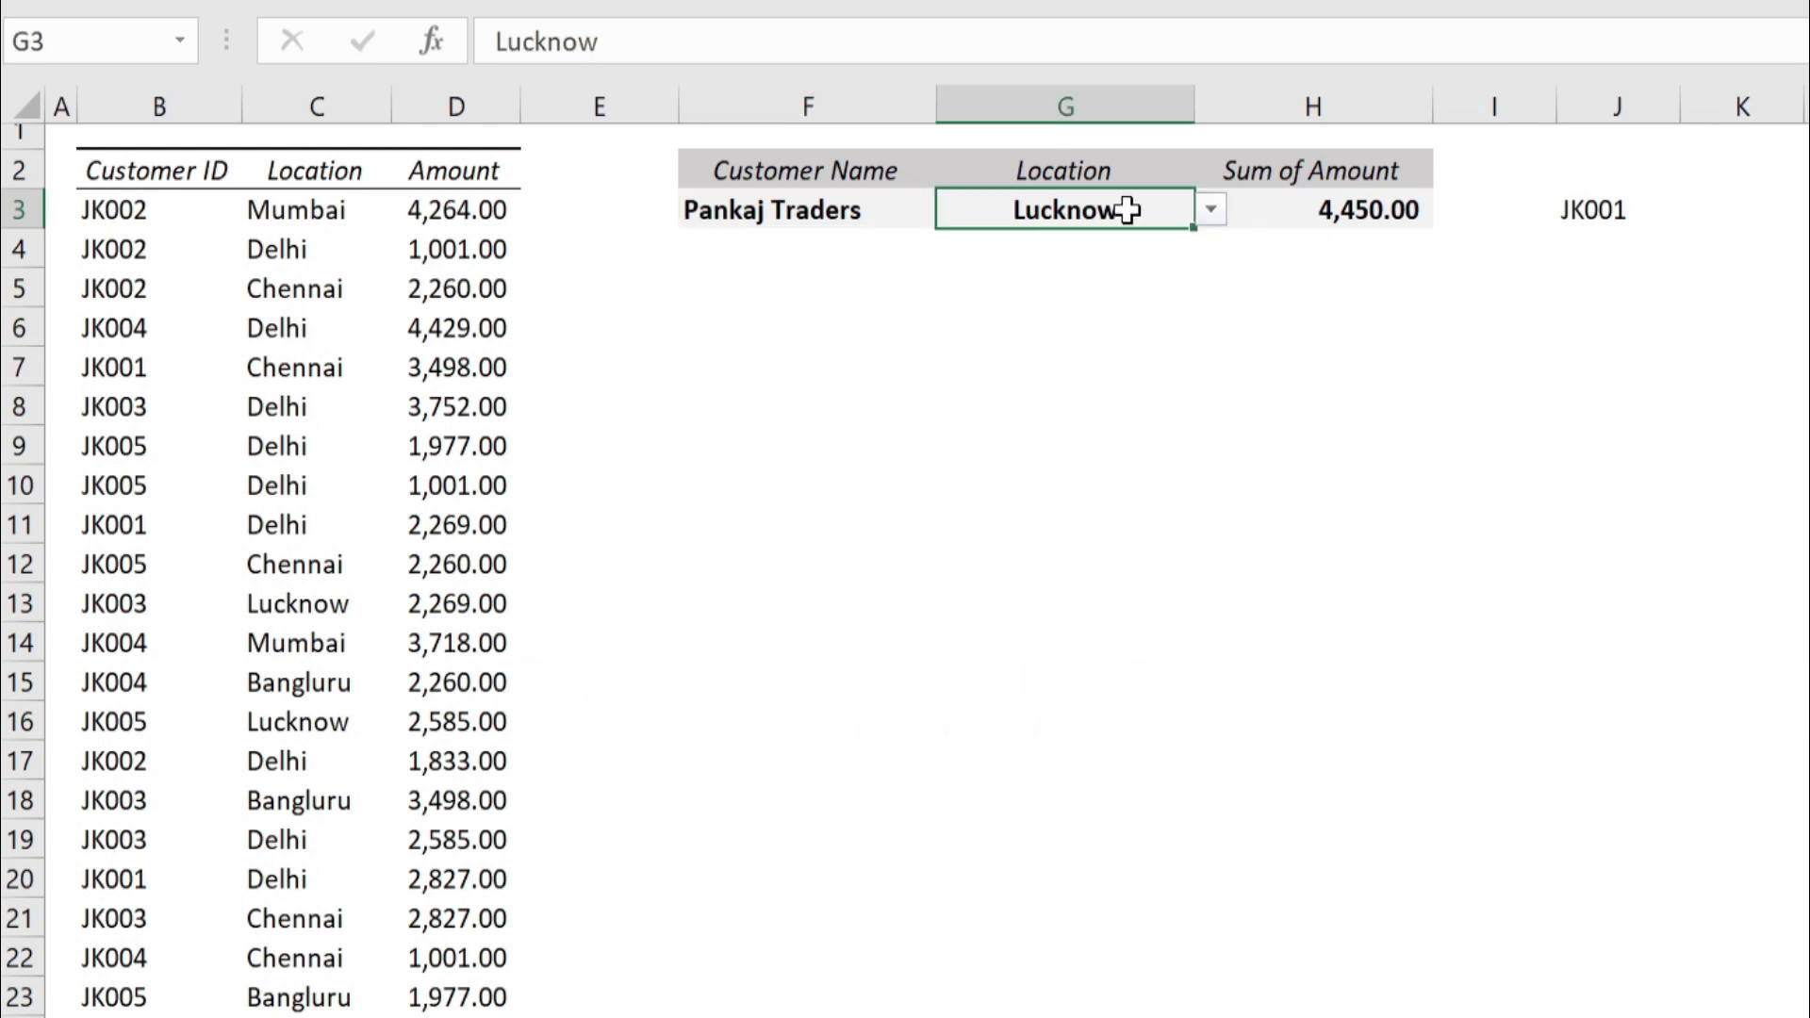
left_click(1210, 210)
left_click(1042, 300)
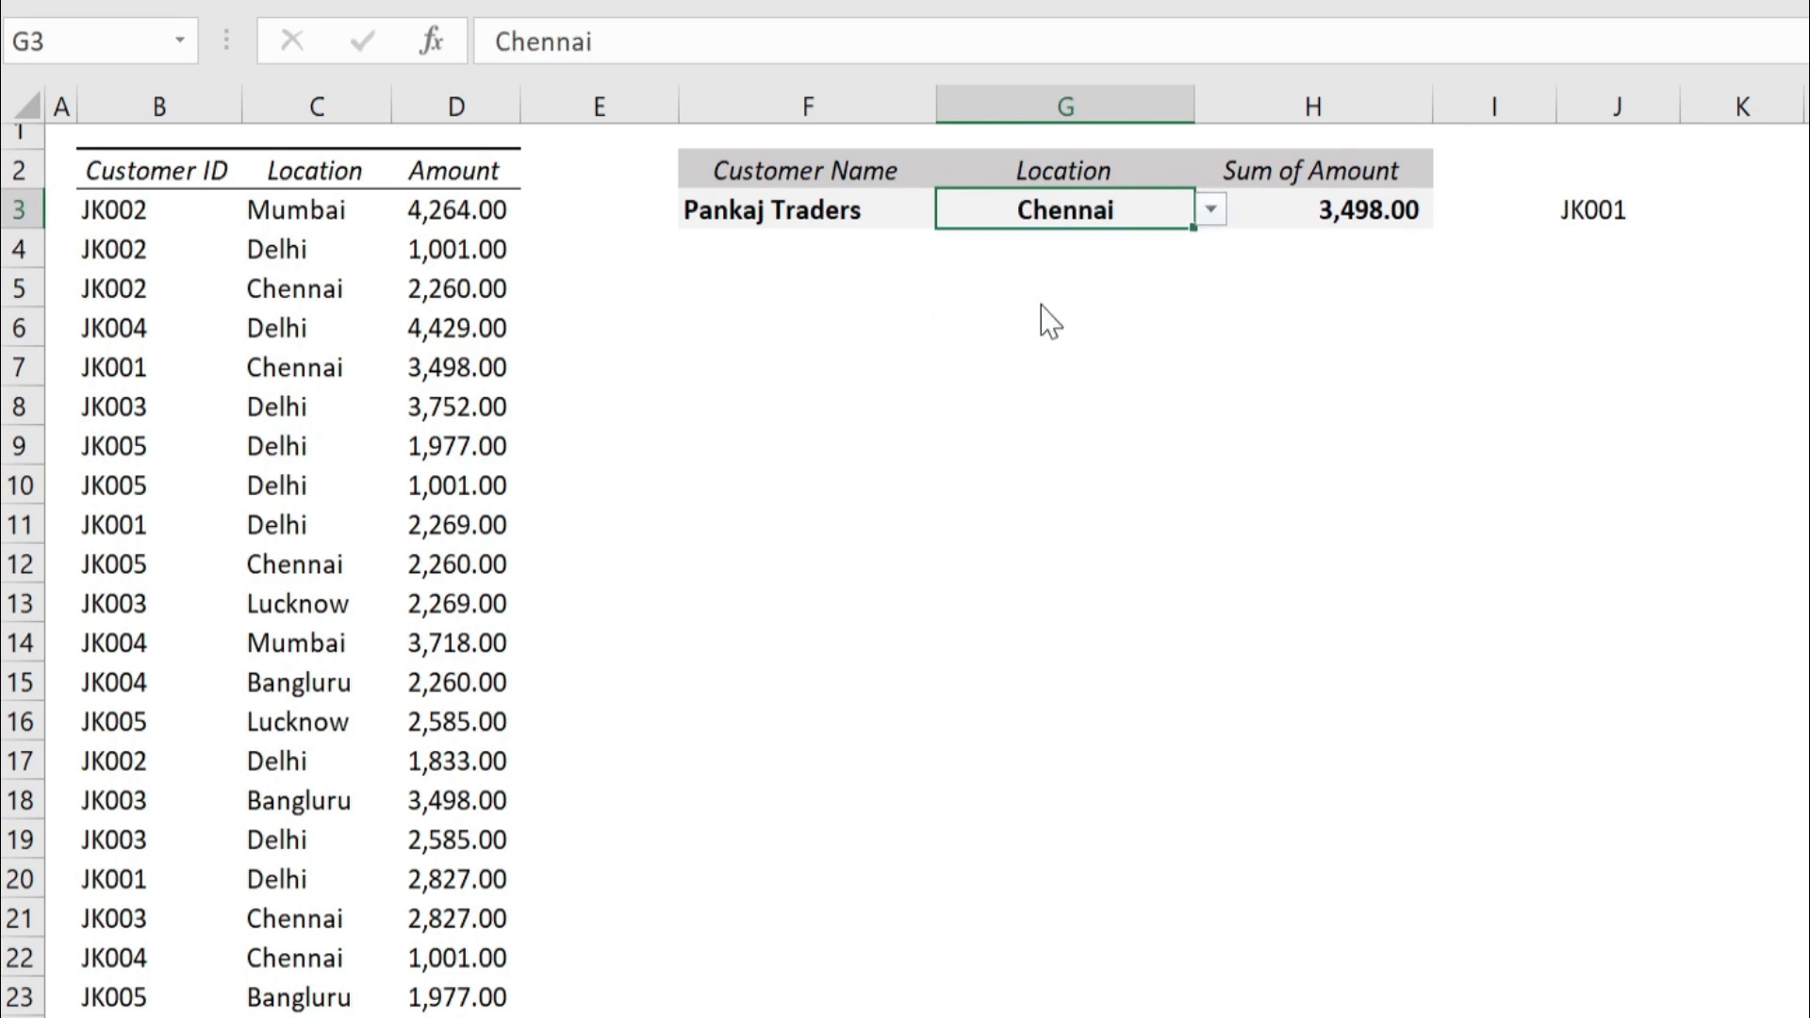
Step: Change the Customer Name in F3 to Prashant Agencies and inspect the formulas in J3 and H3
left_click(852, 211)
left_click(955, 209)
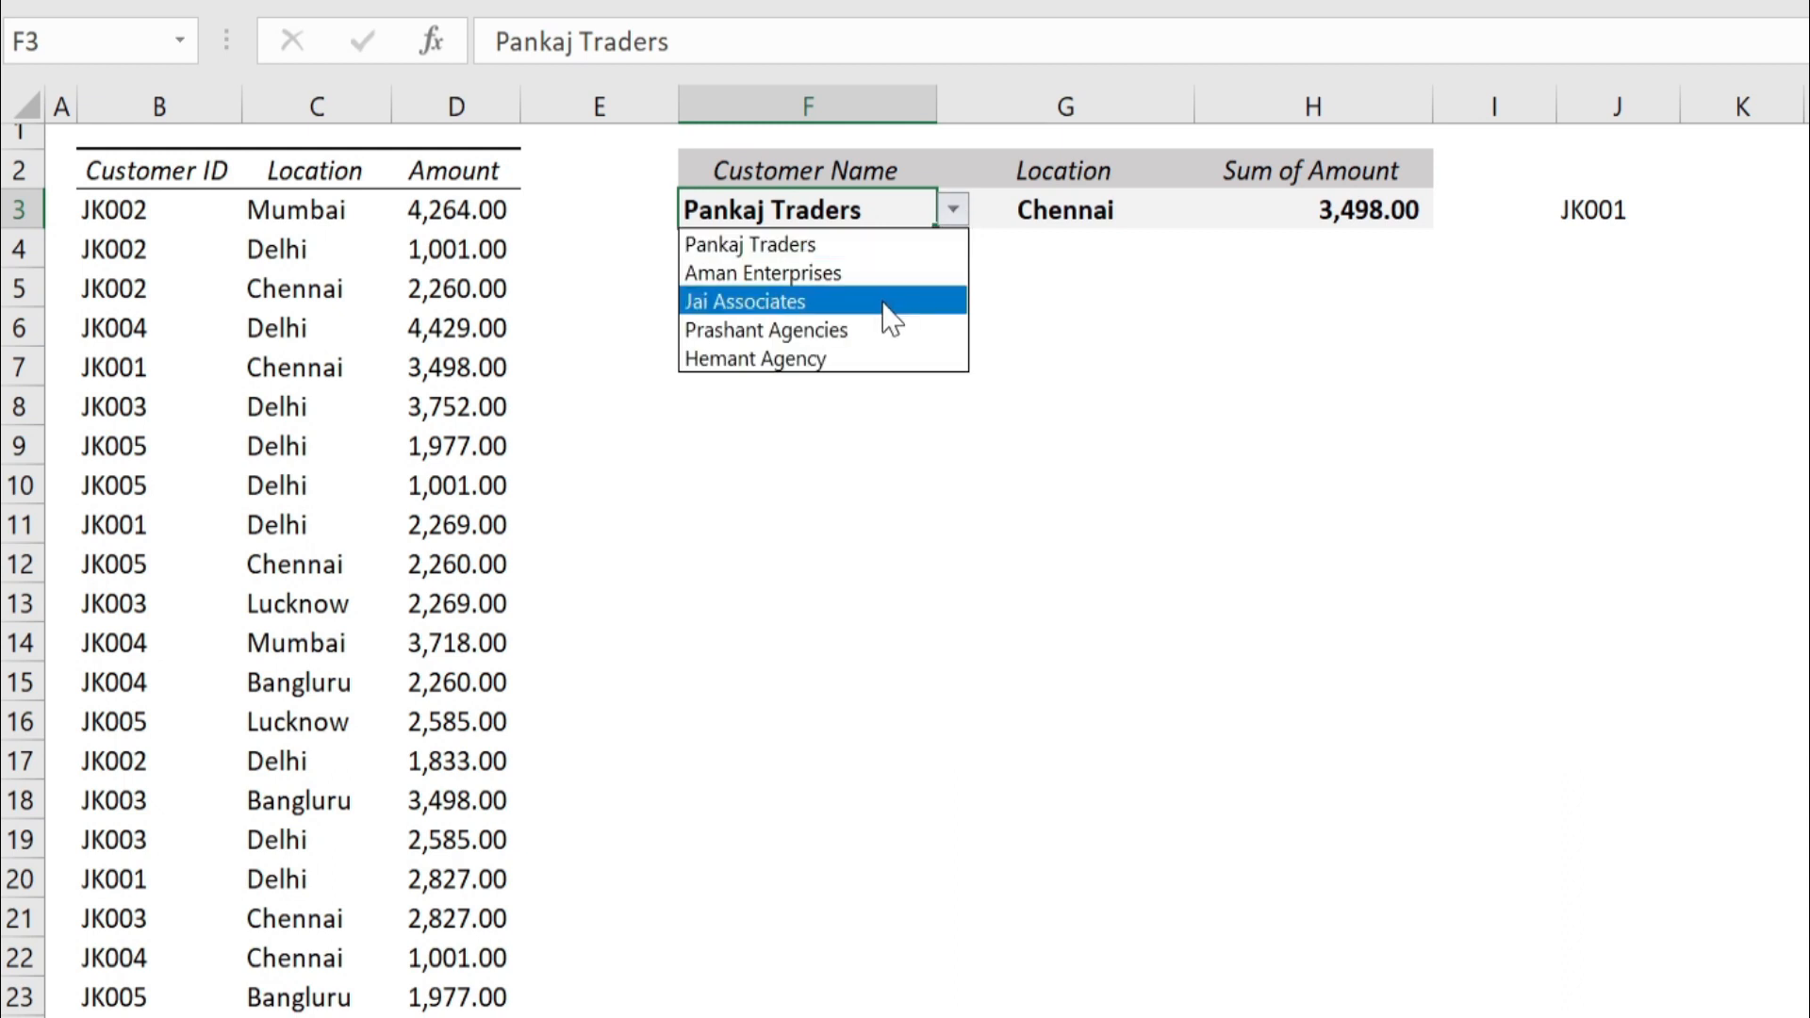
left_click(883, 327)
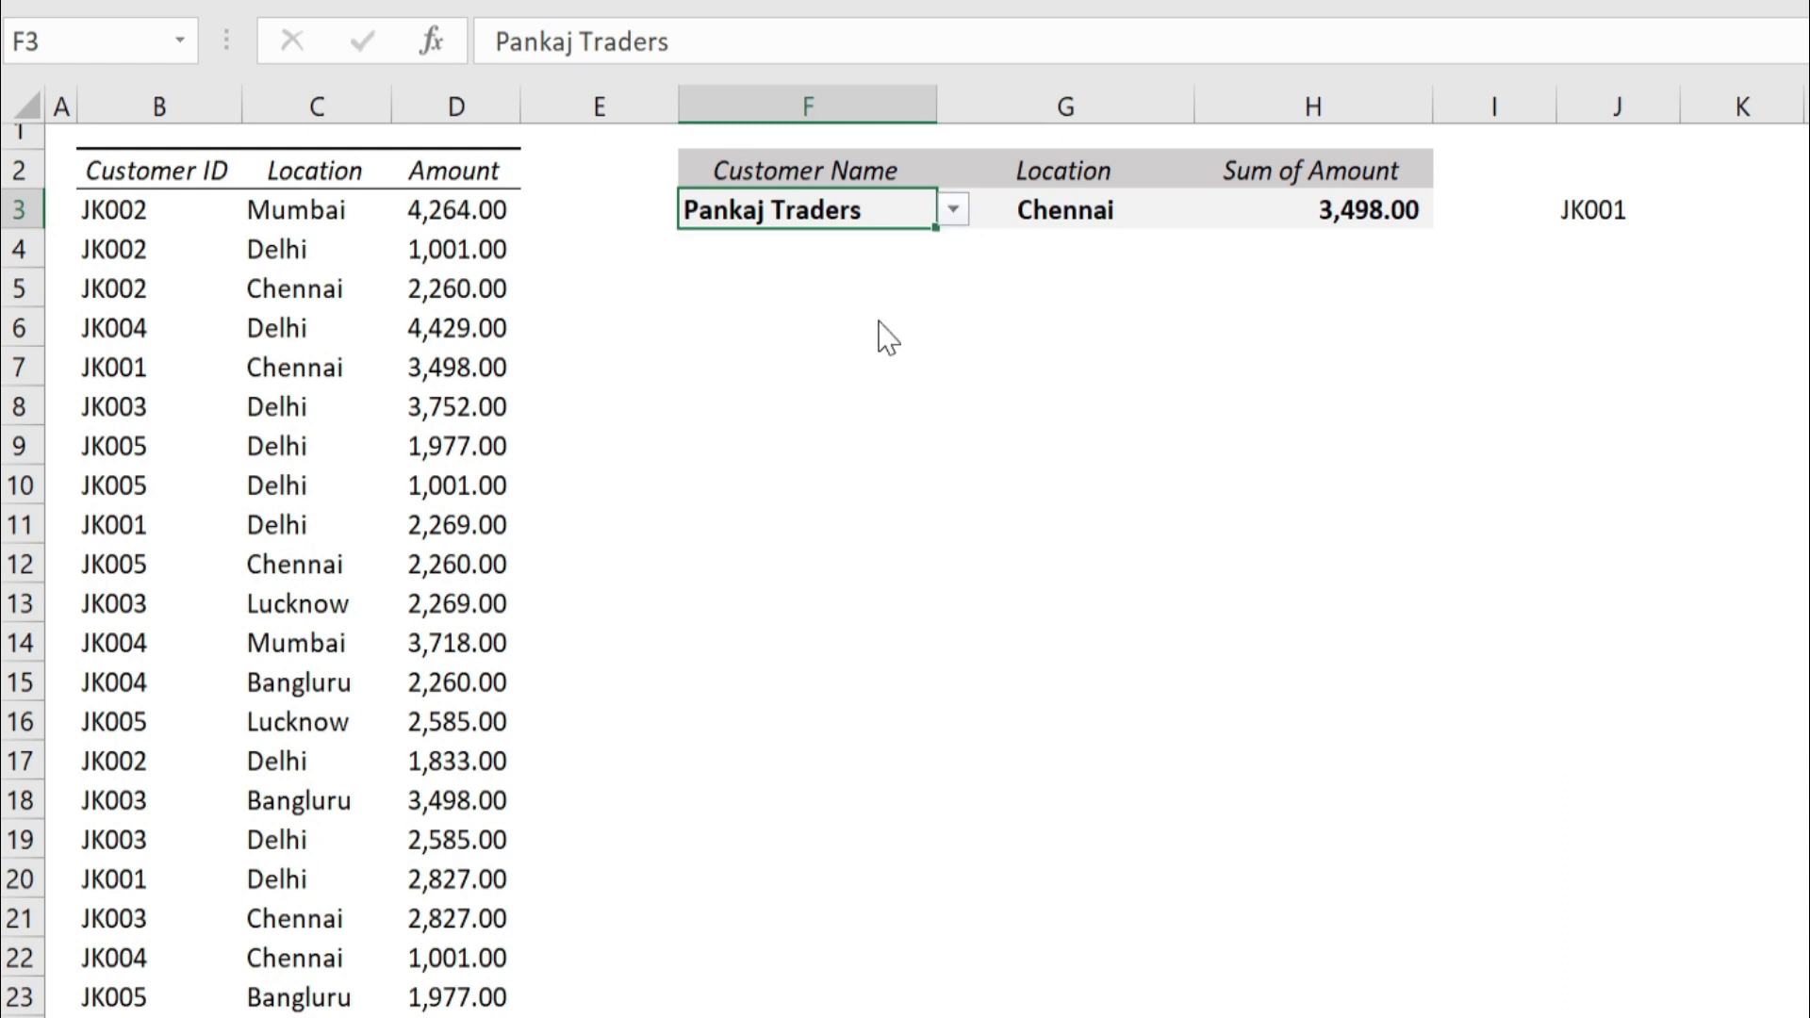
left_click(1615, 213)
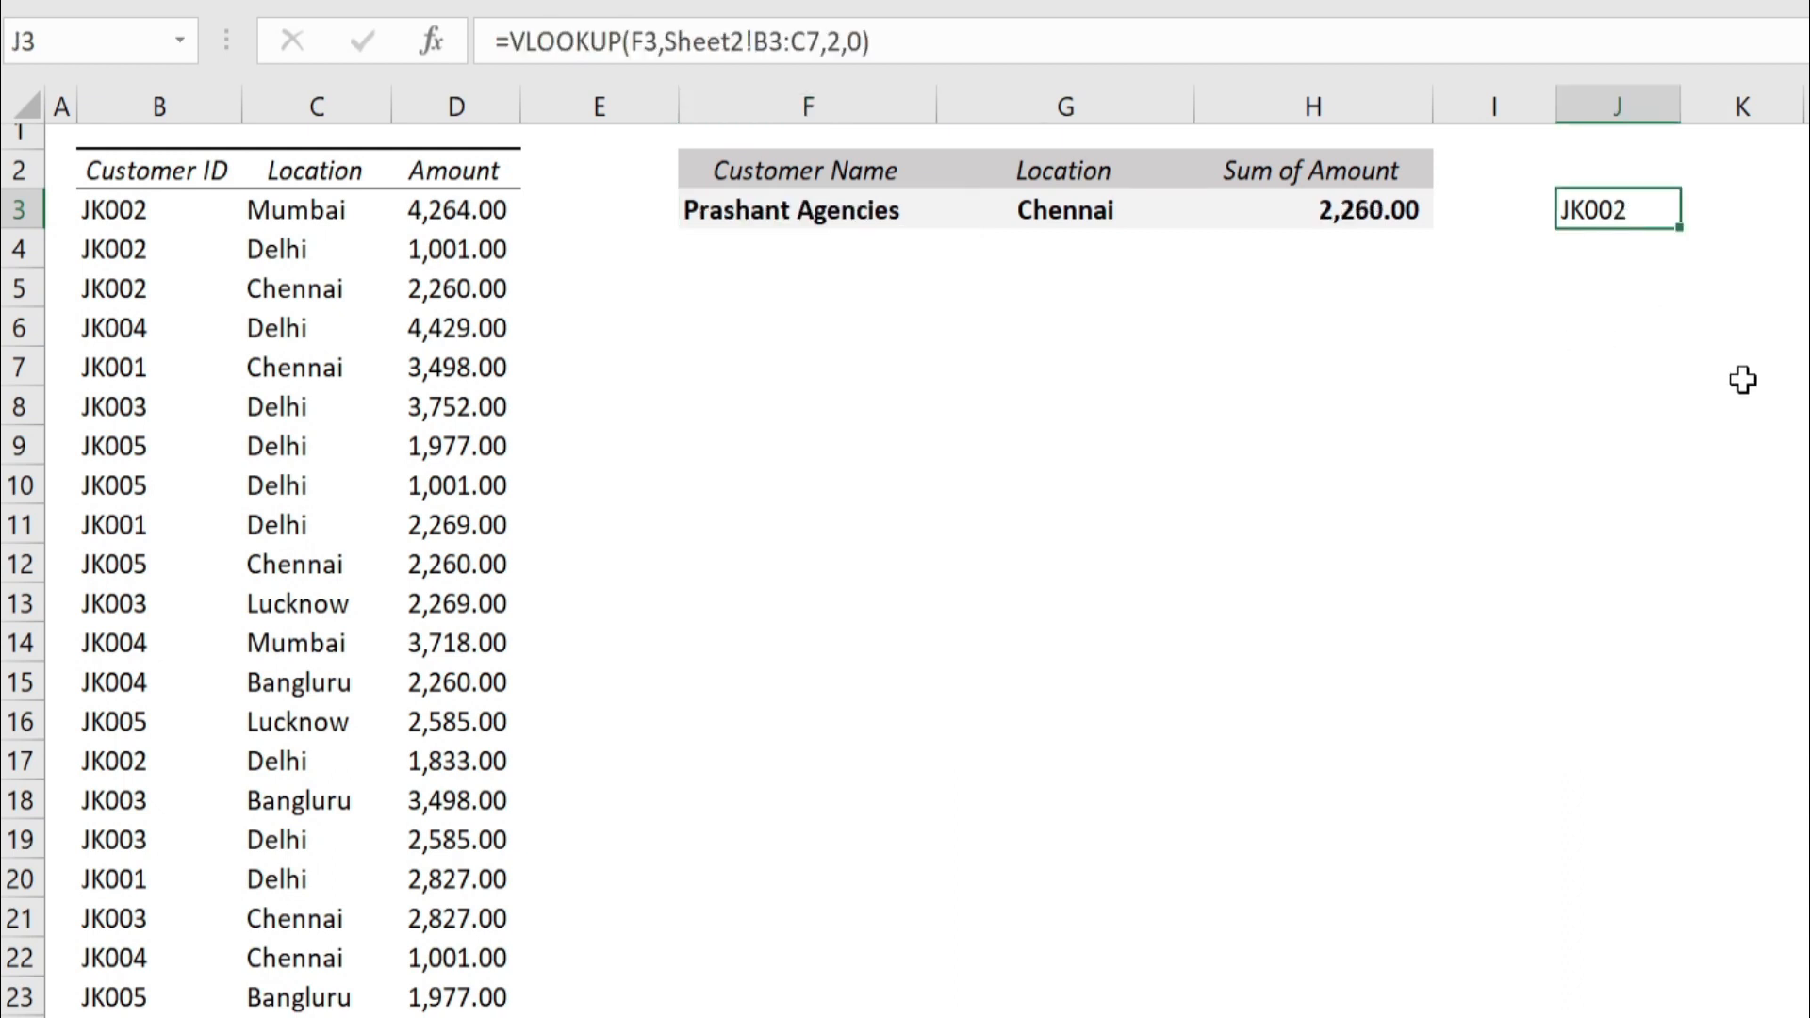
left_click(1360, 212)
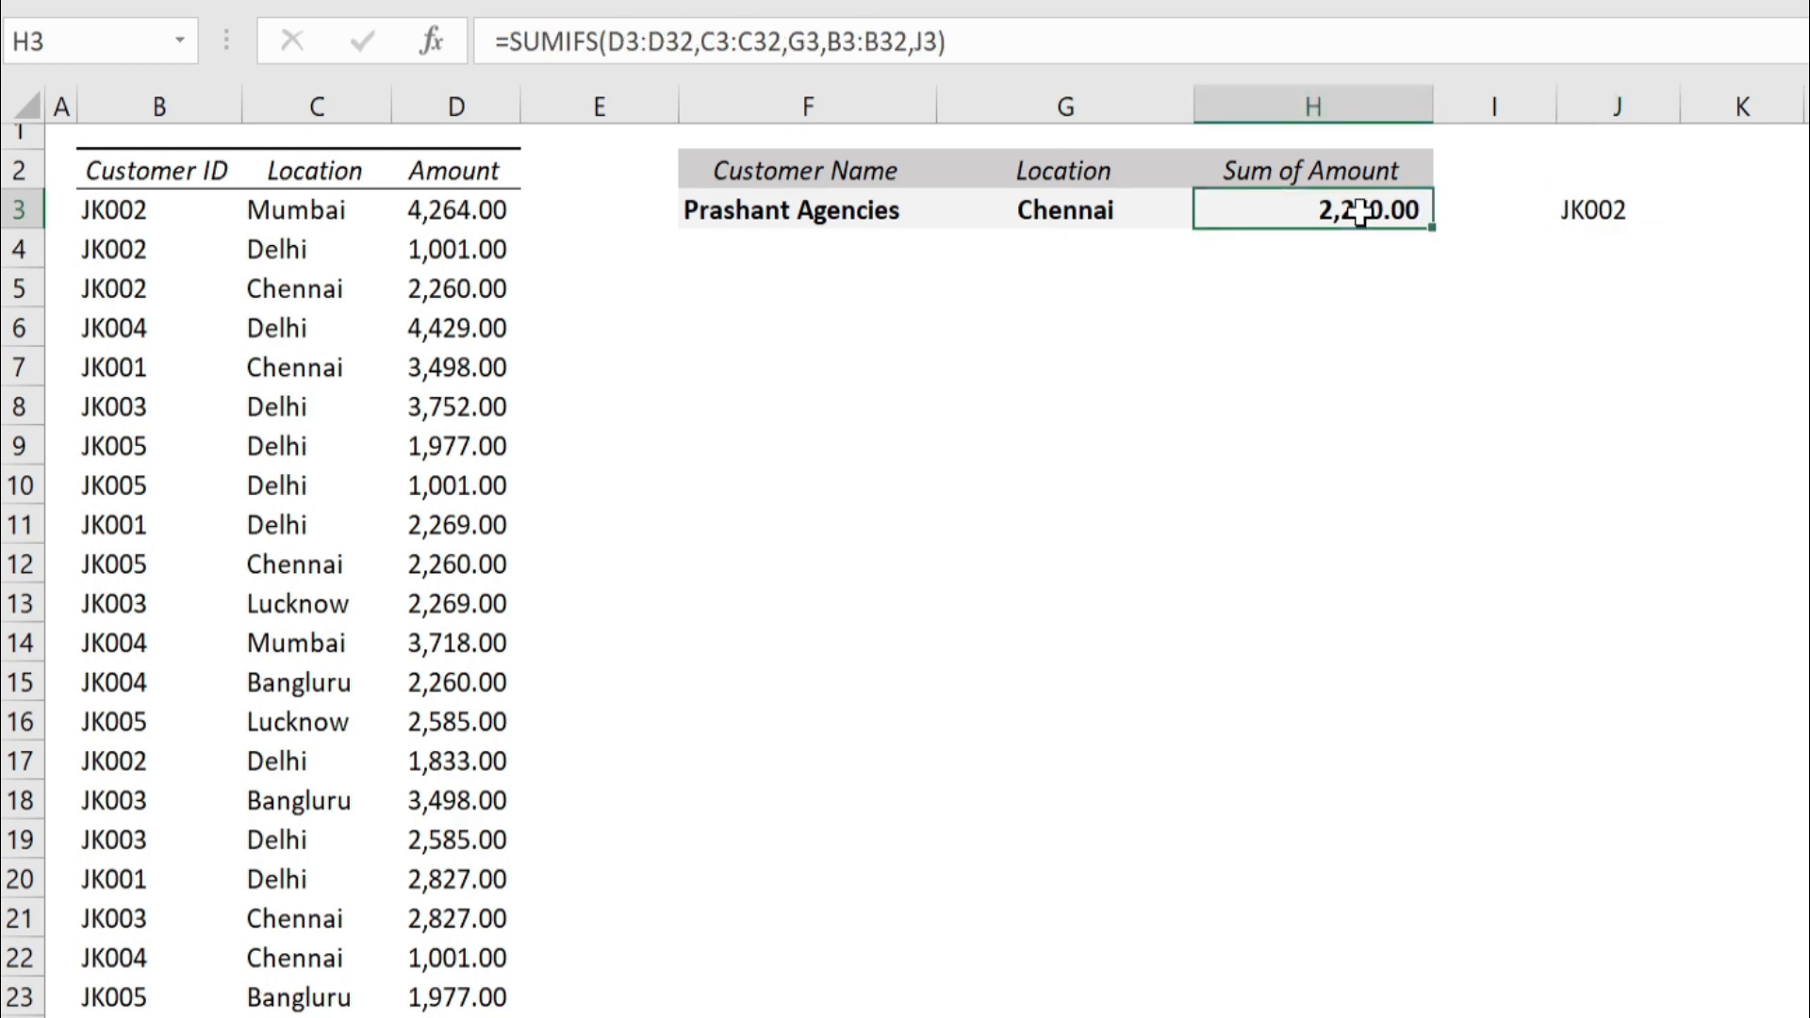
Step: Add filters to the headers B2:D2, filter Customer ID to the ID shown in J3, and check the Chennai amount
left_click_drag(143, 154, 456, 171)
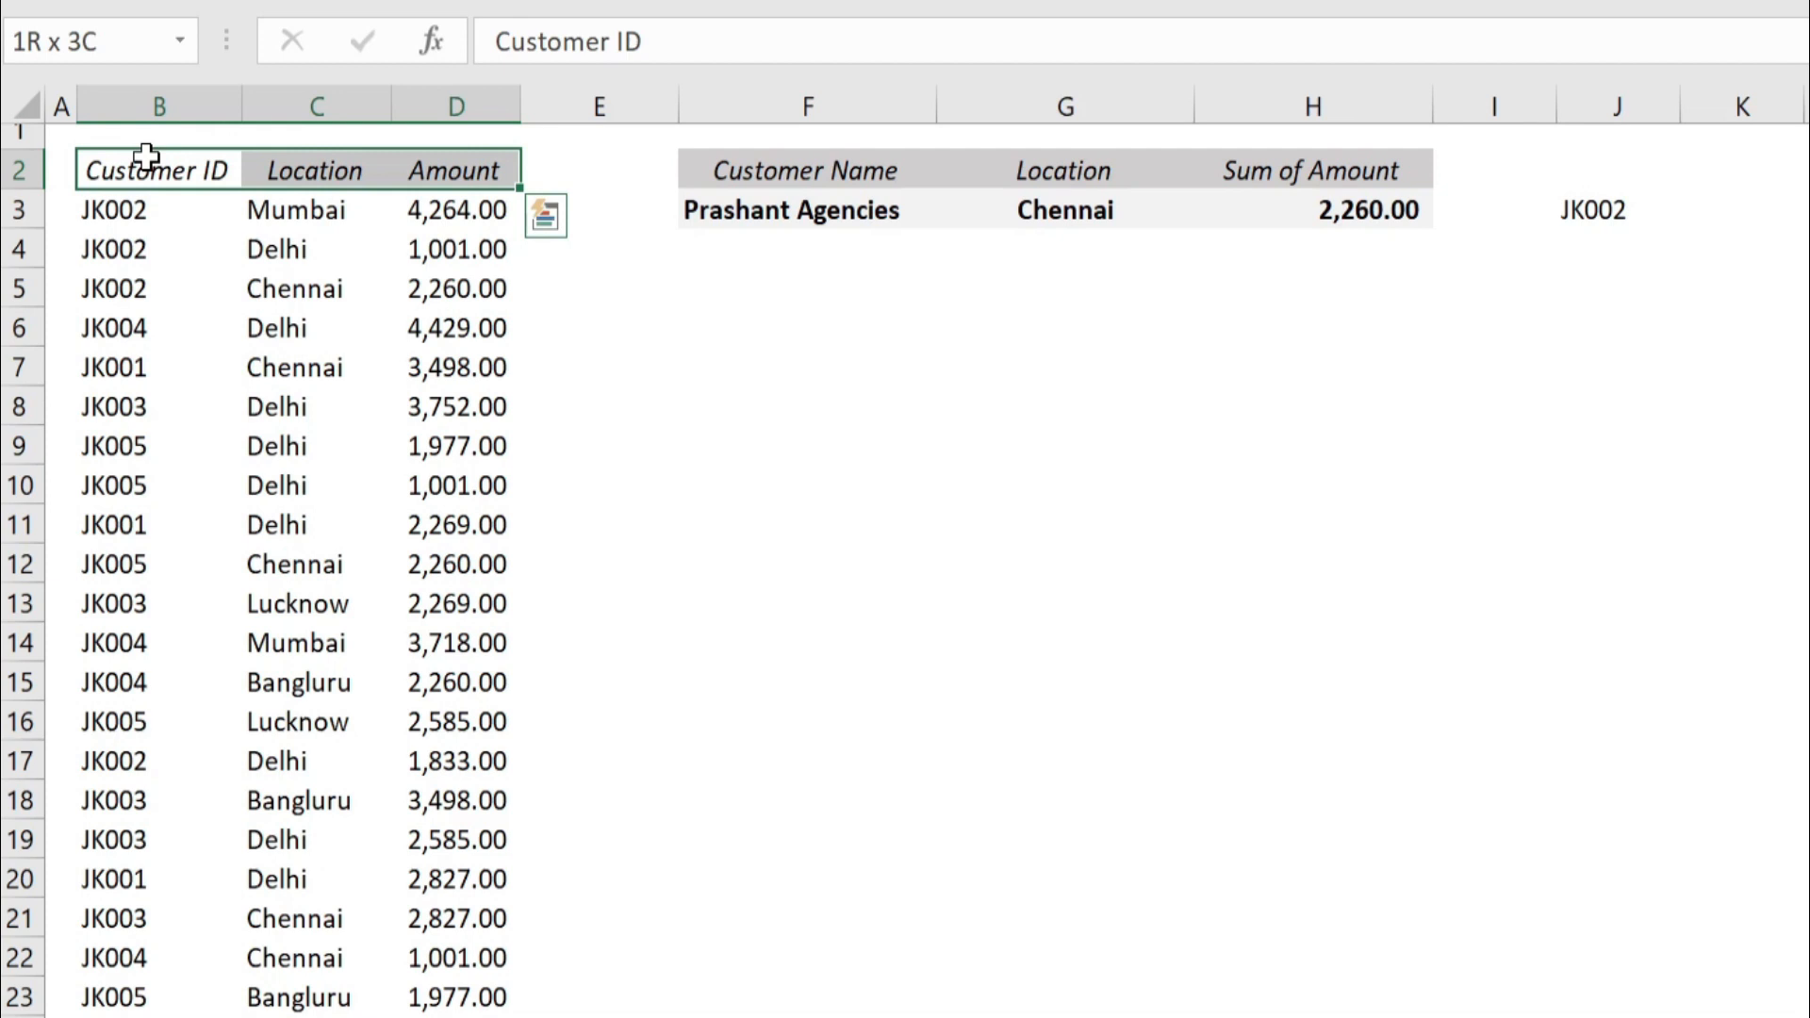
key("ctrl+shift+l")
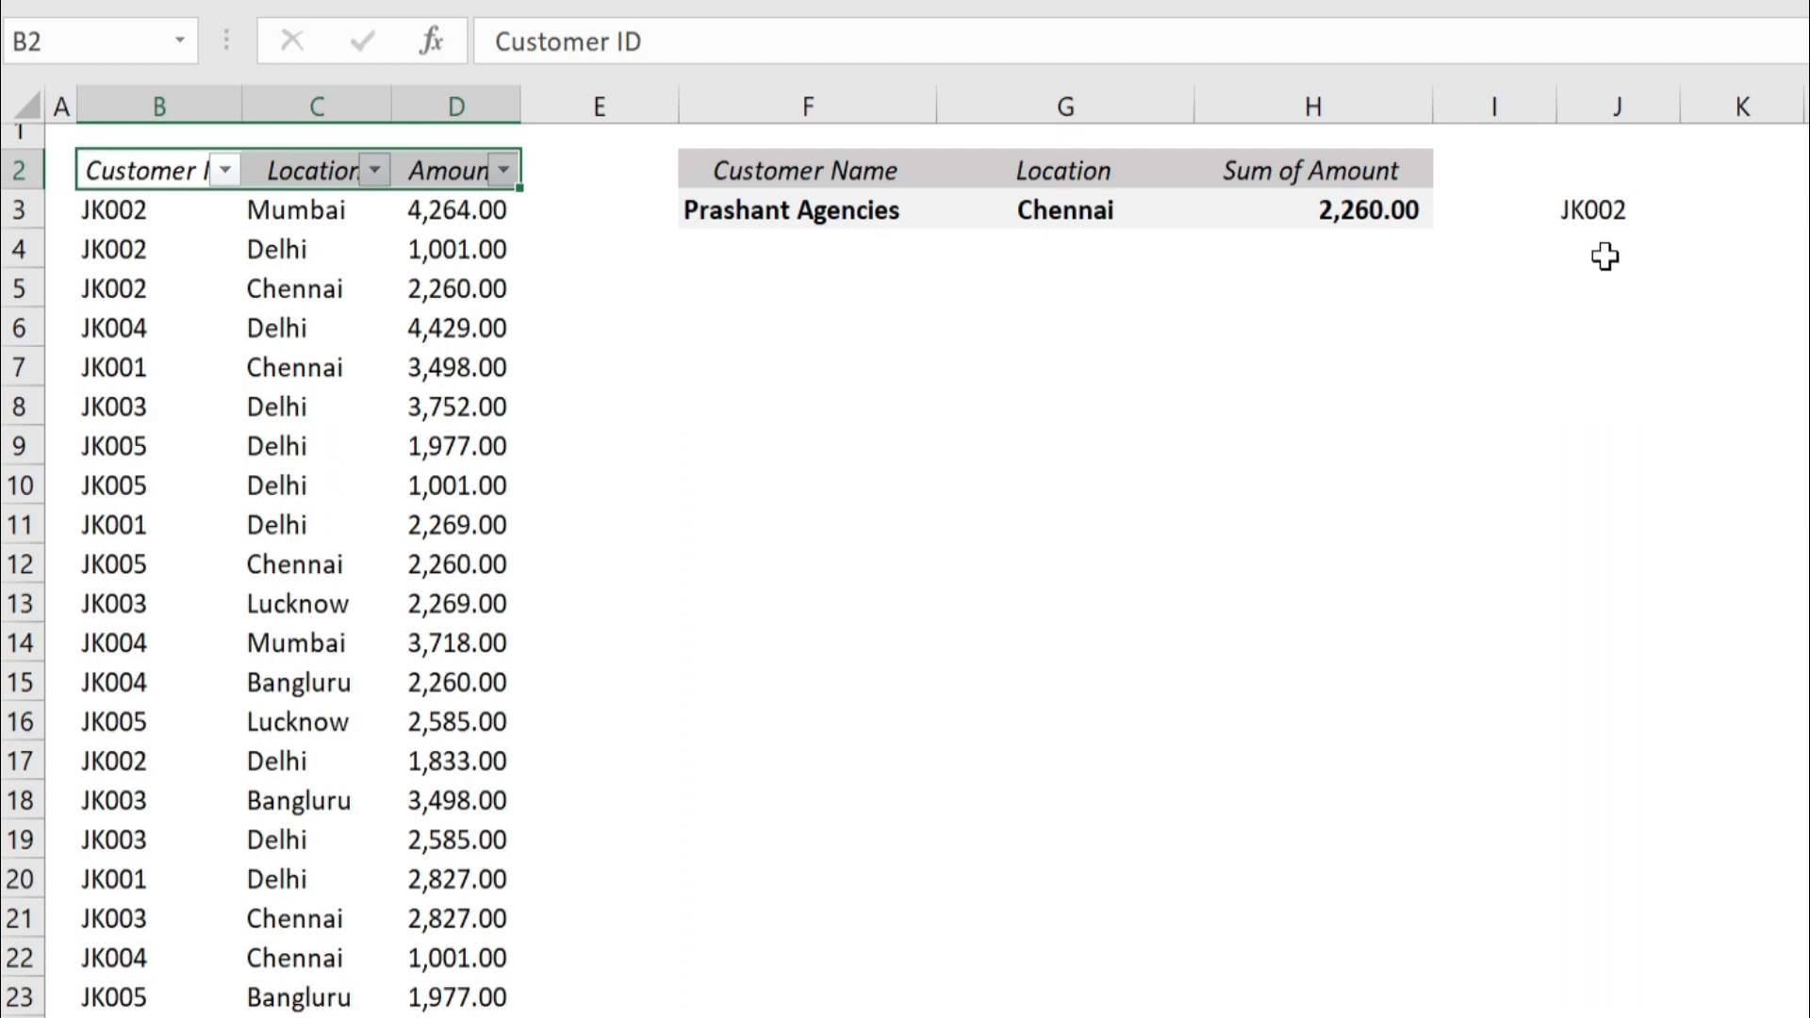
left_click(224, 169)
left_click(93, 640)
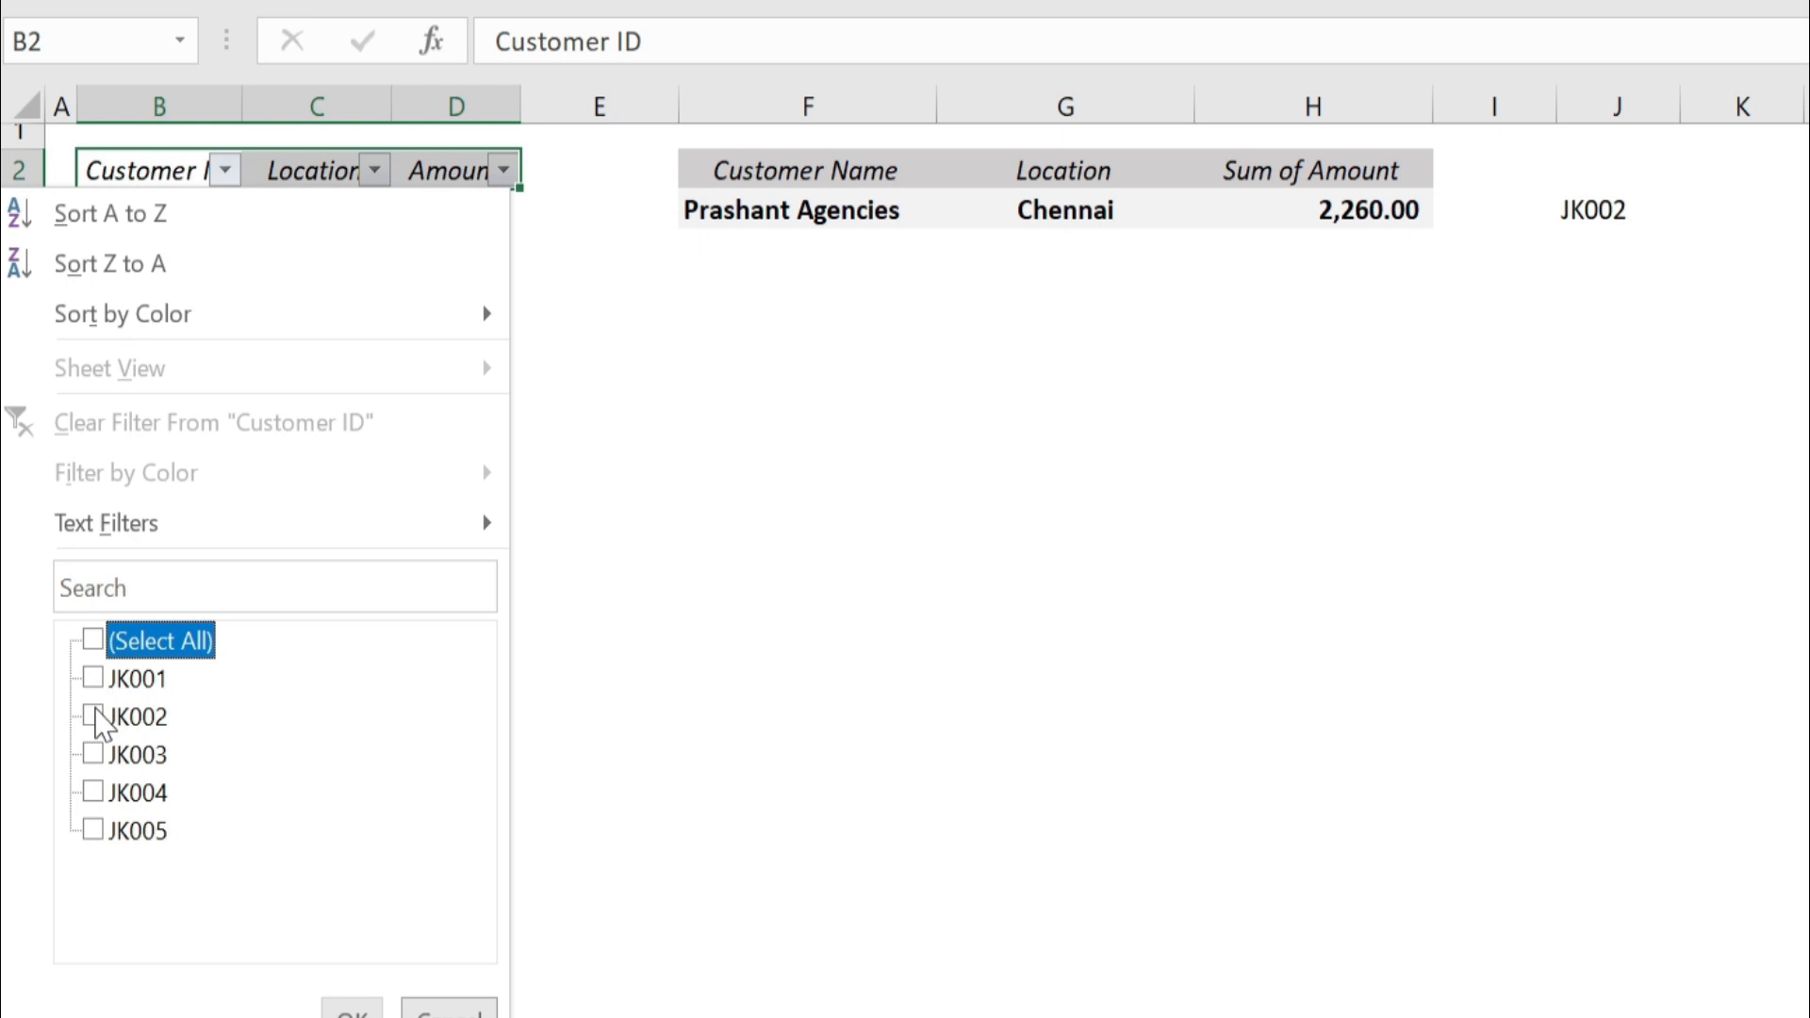
left_click(94, 721)
left_click(347, 1007)
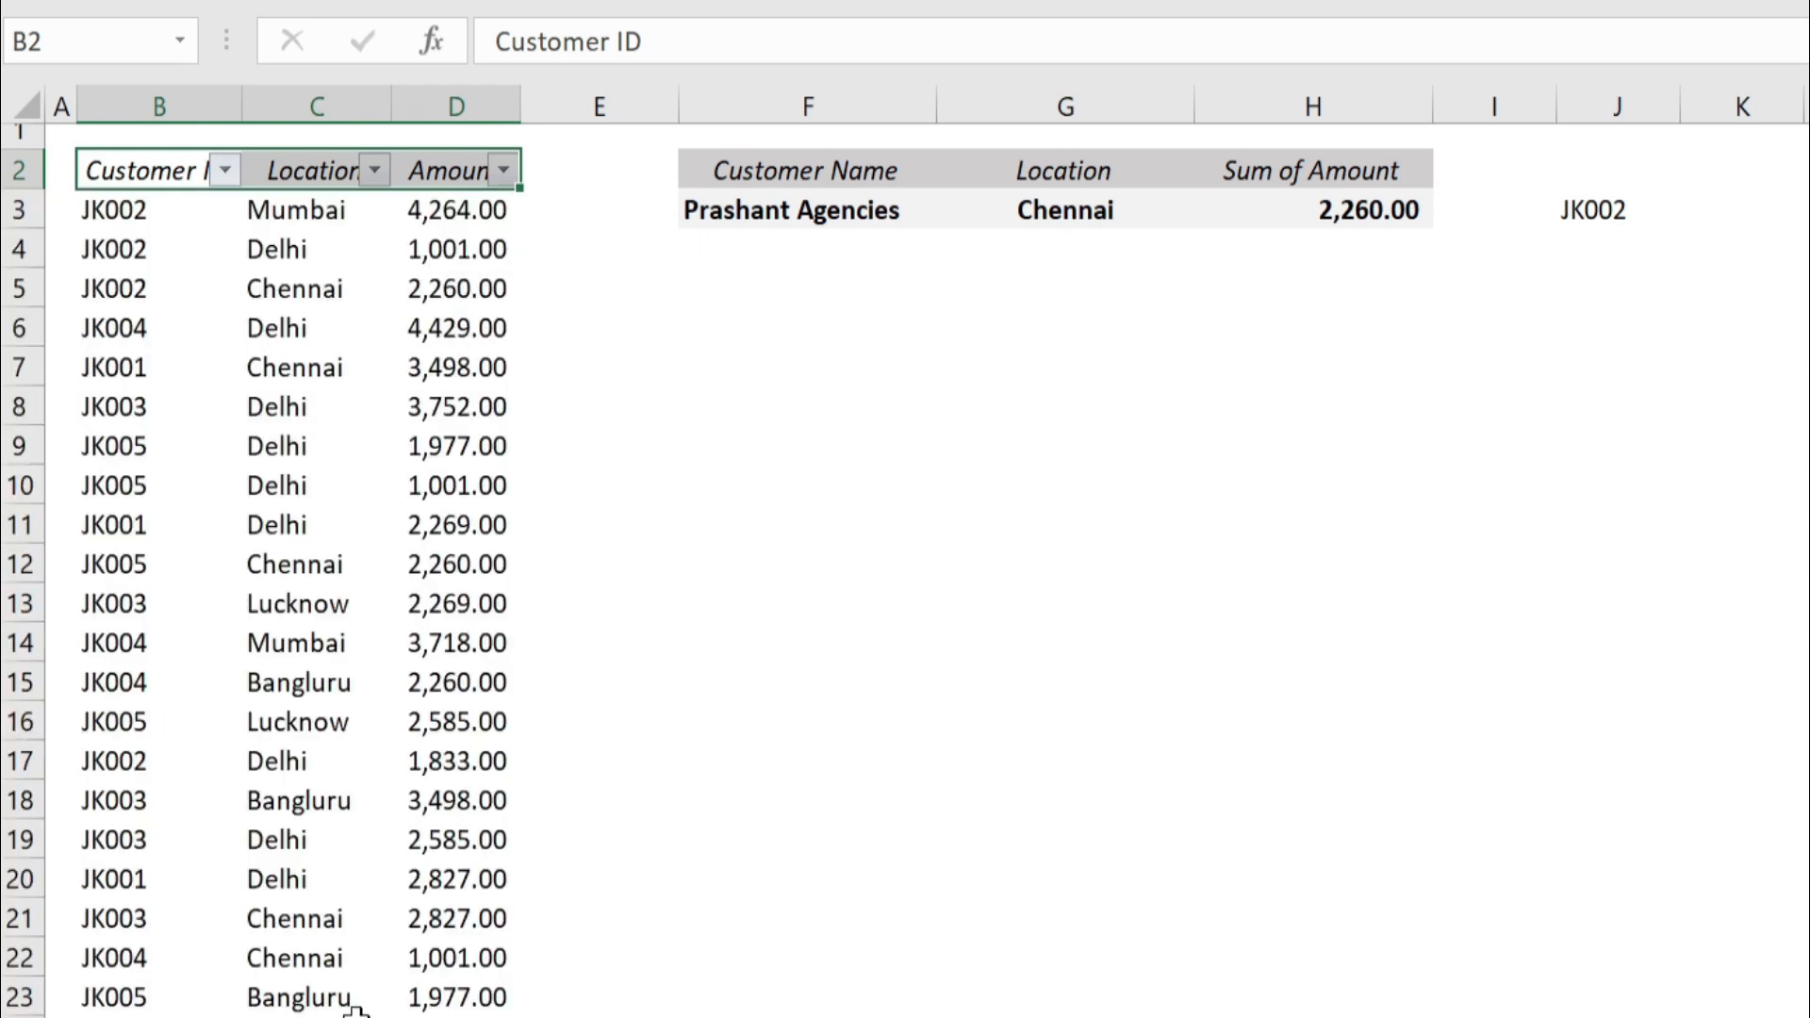
left_click(472, 292)
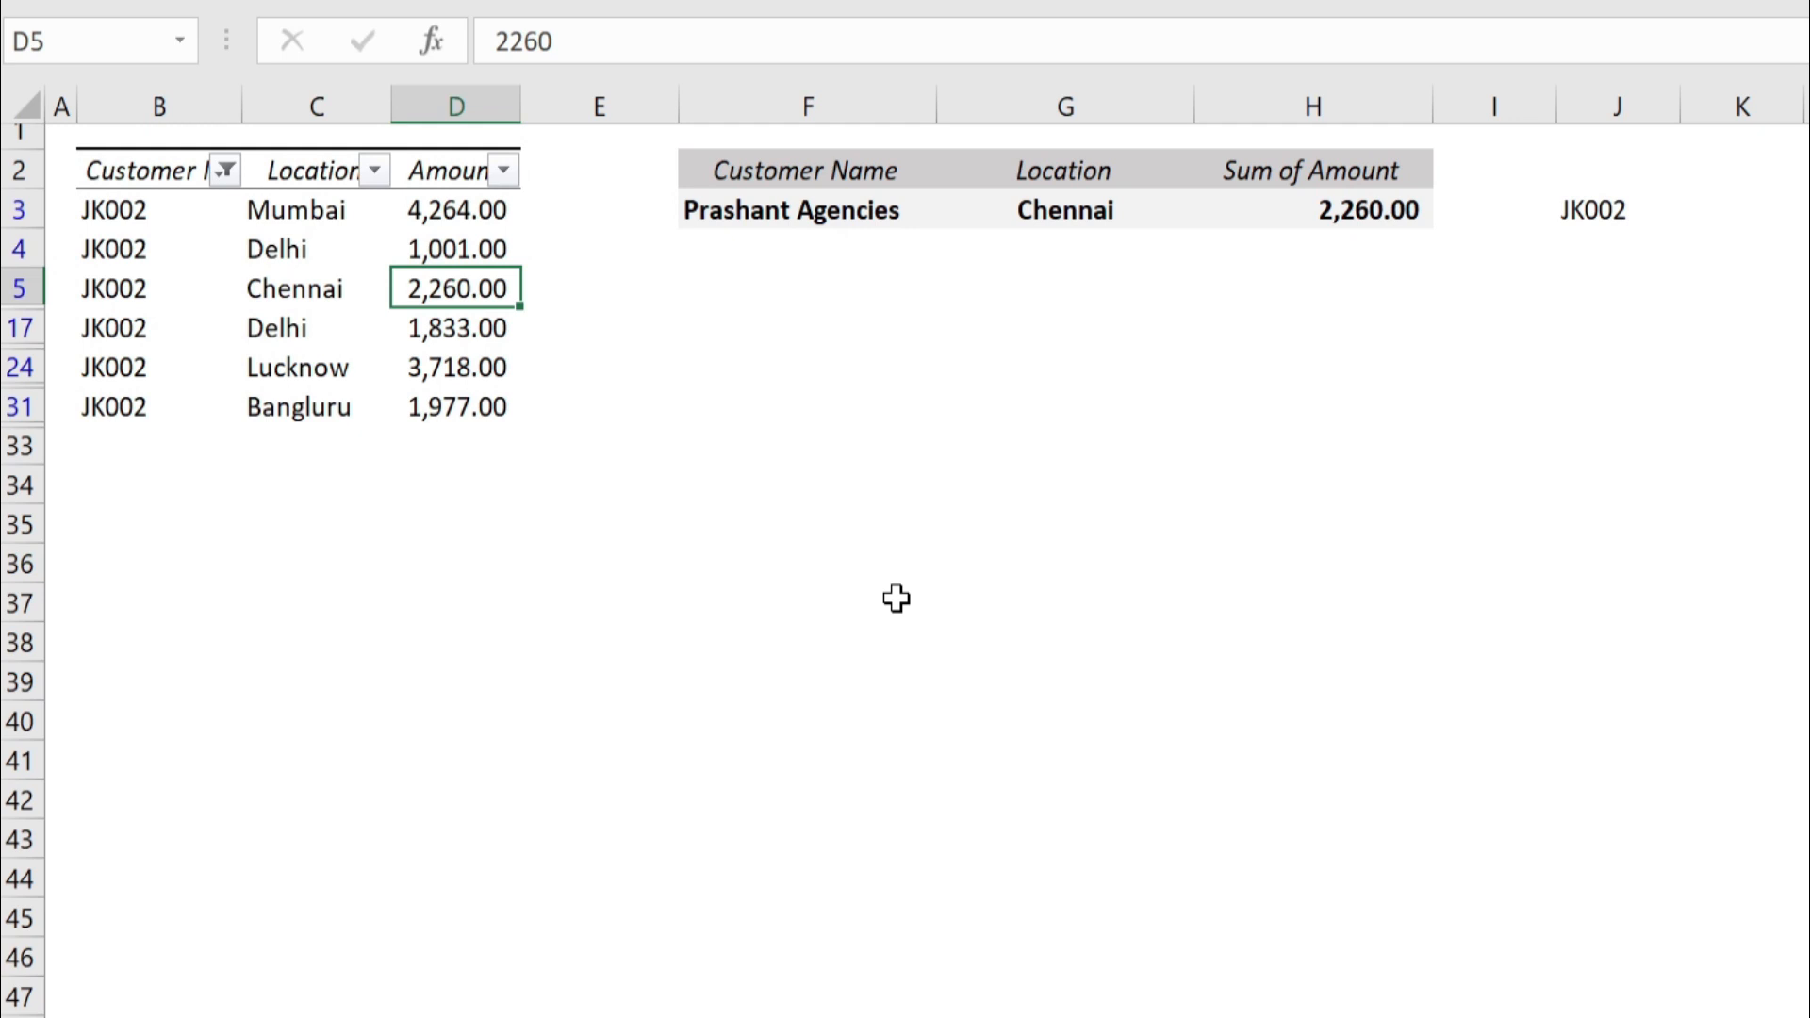
Step: Change the Location in G3 to Delhi
left_click(1084, 215)
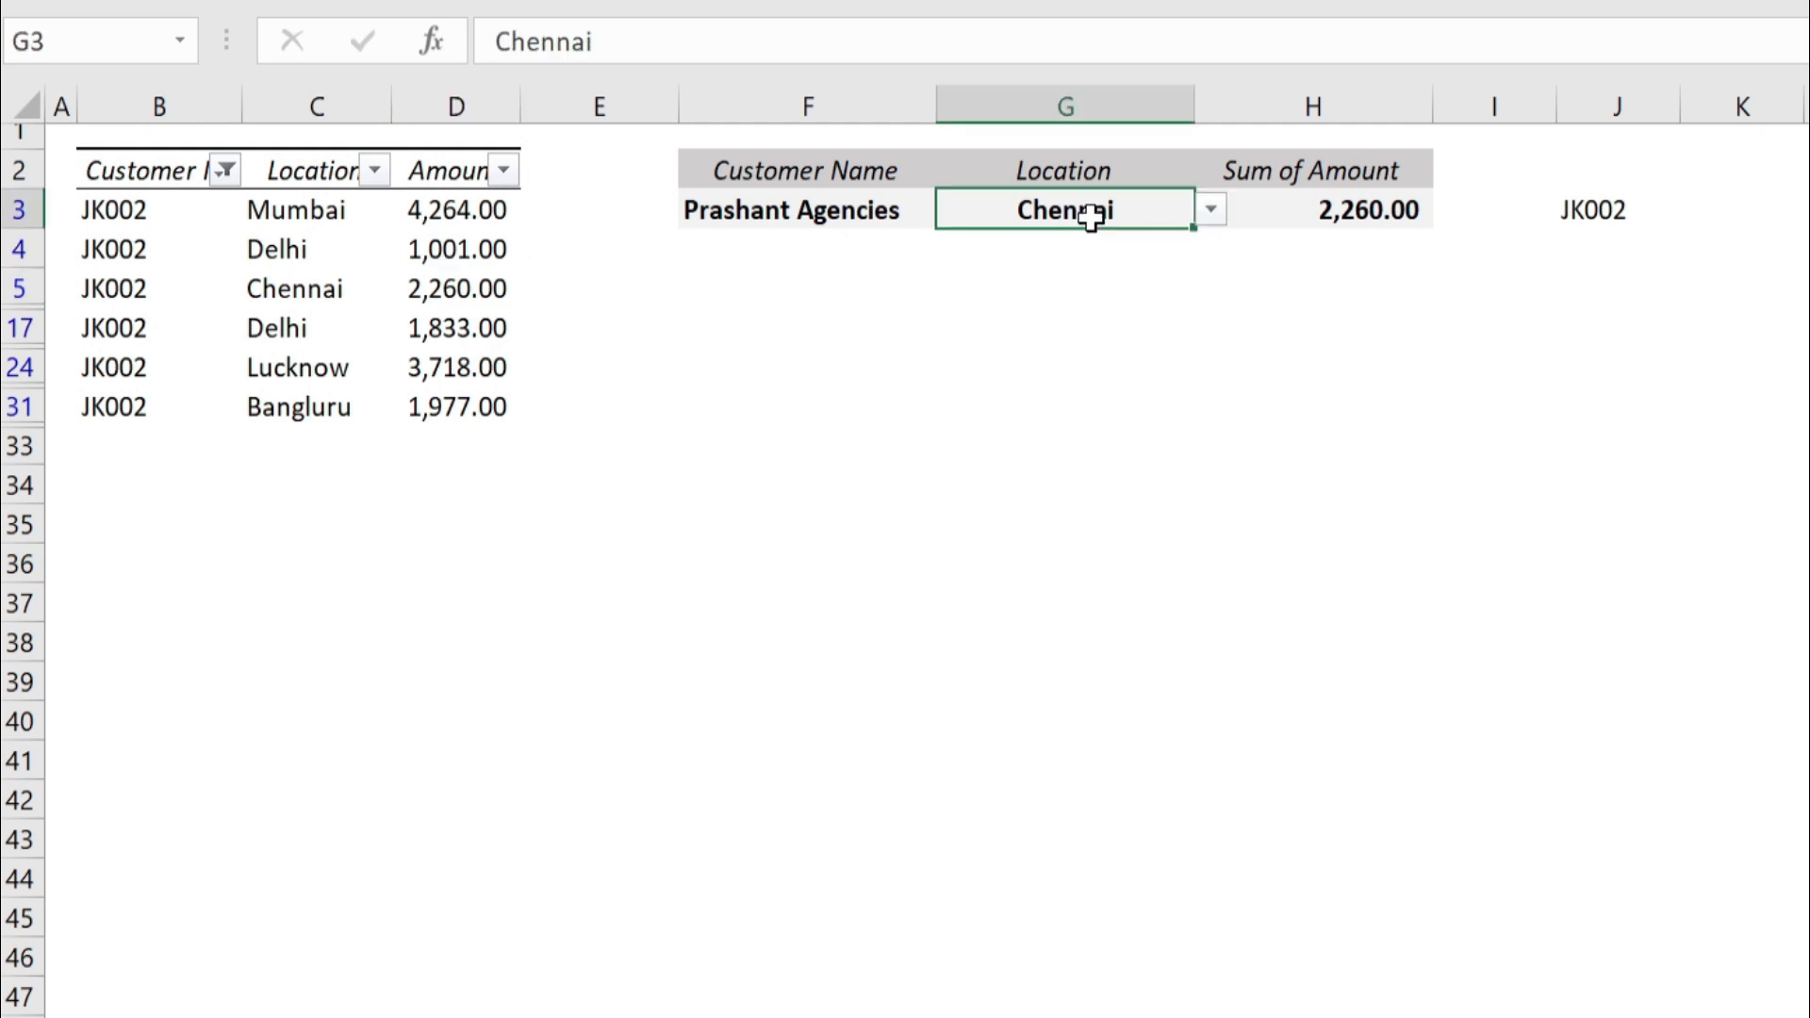
left_click(1210, 209)
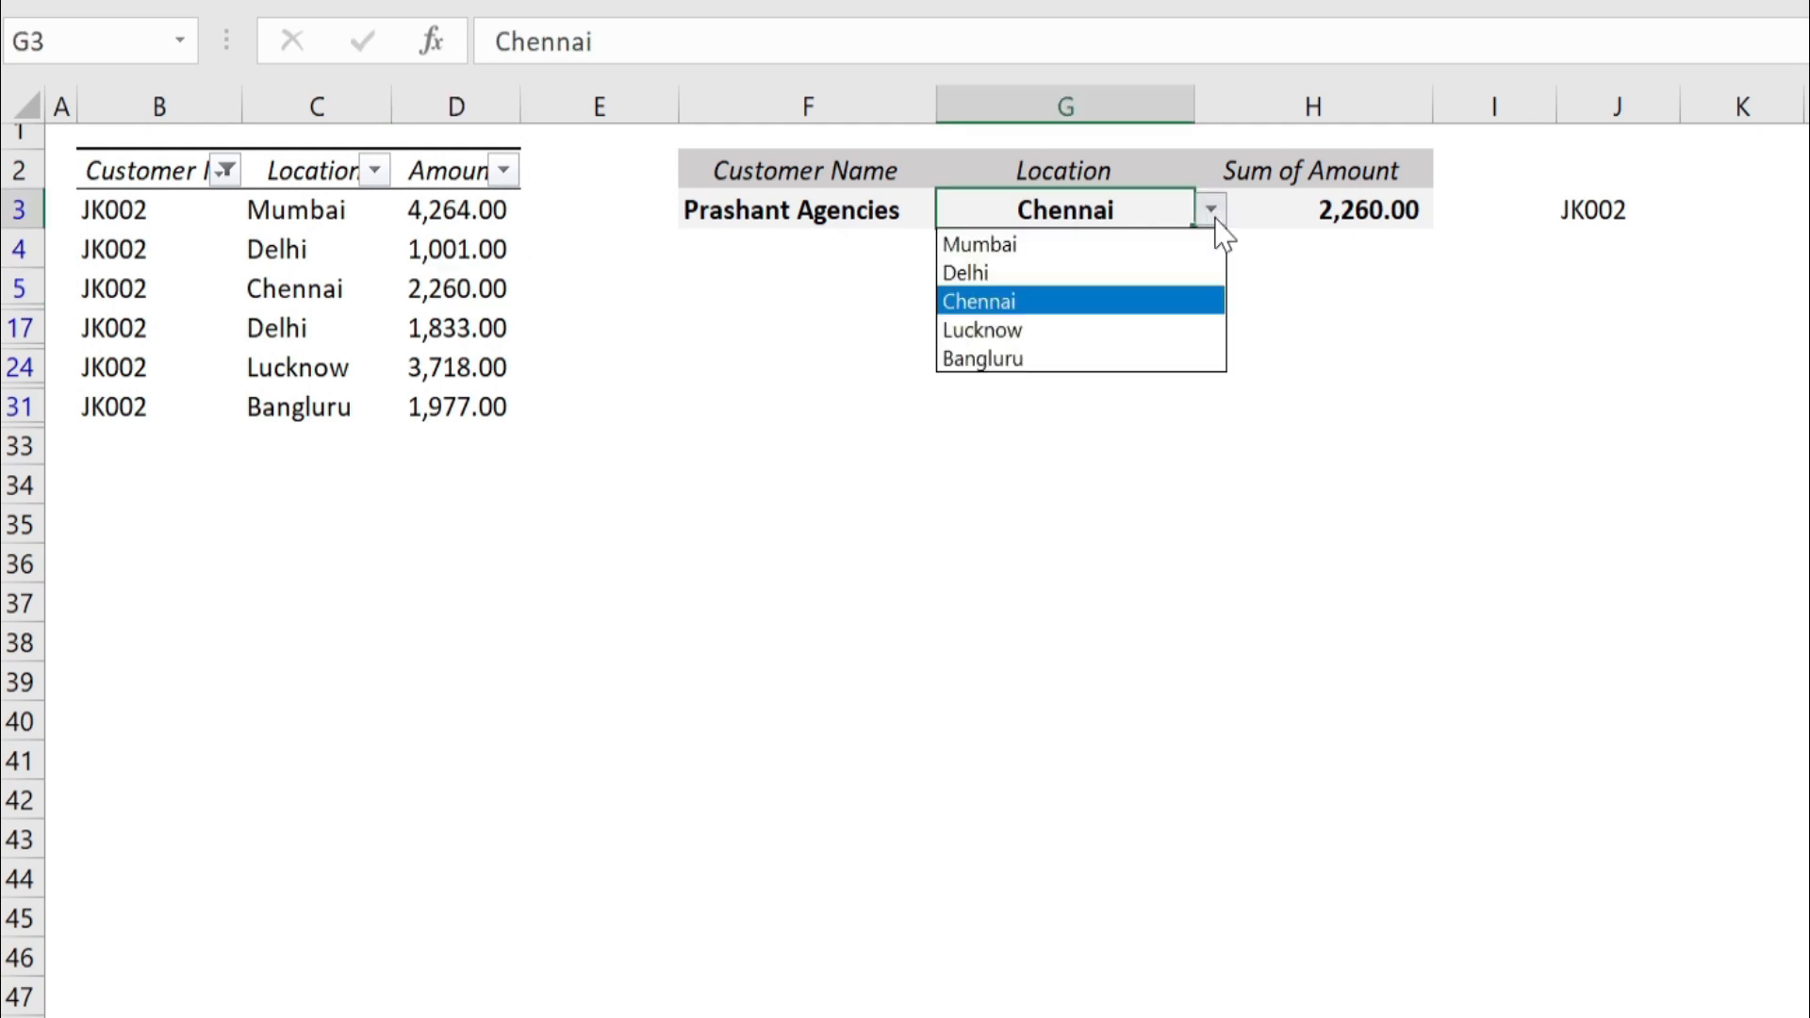
left_click(1059, 274)
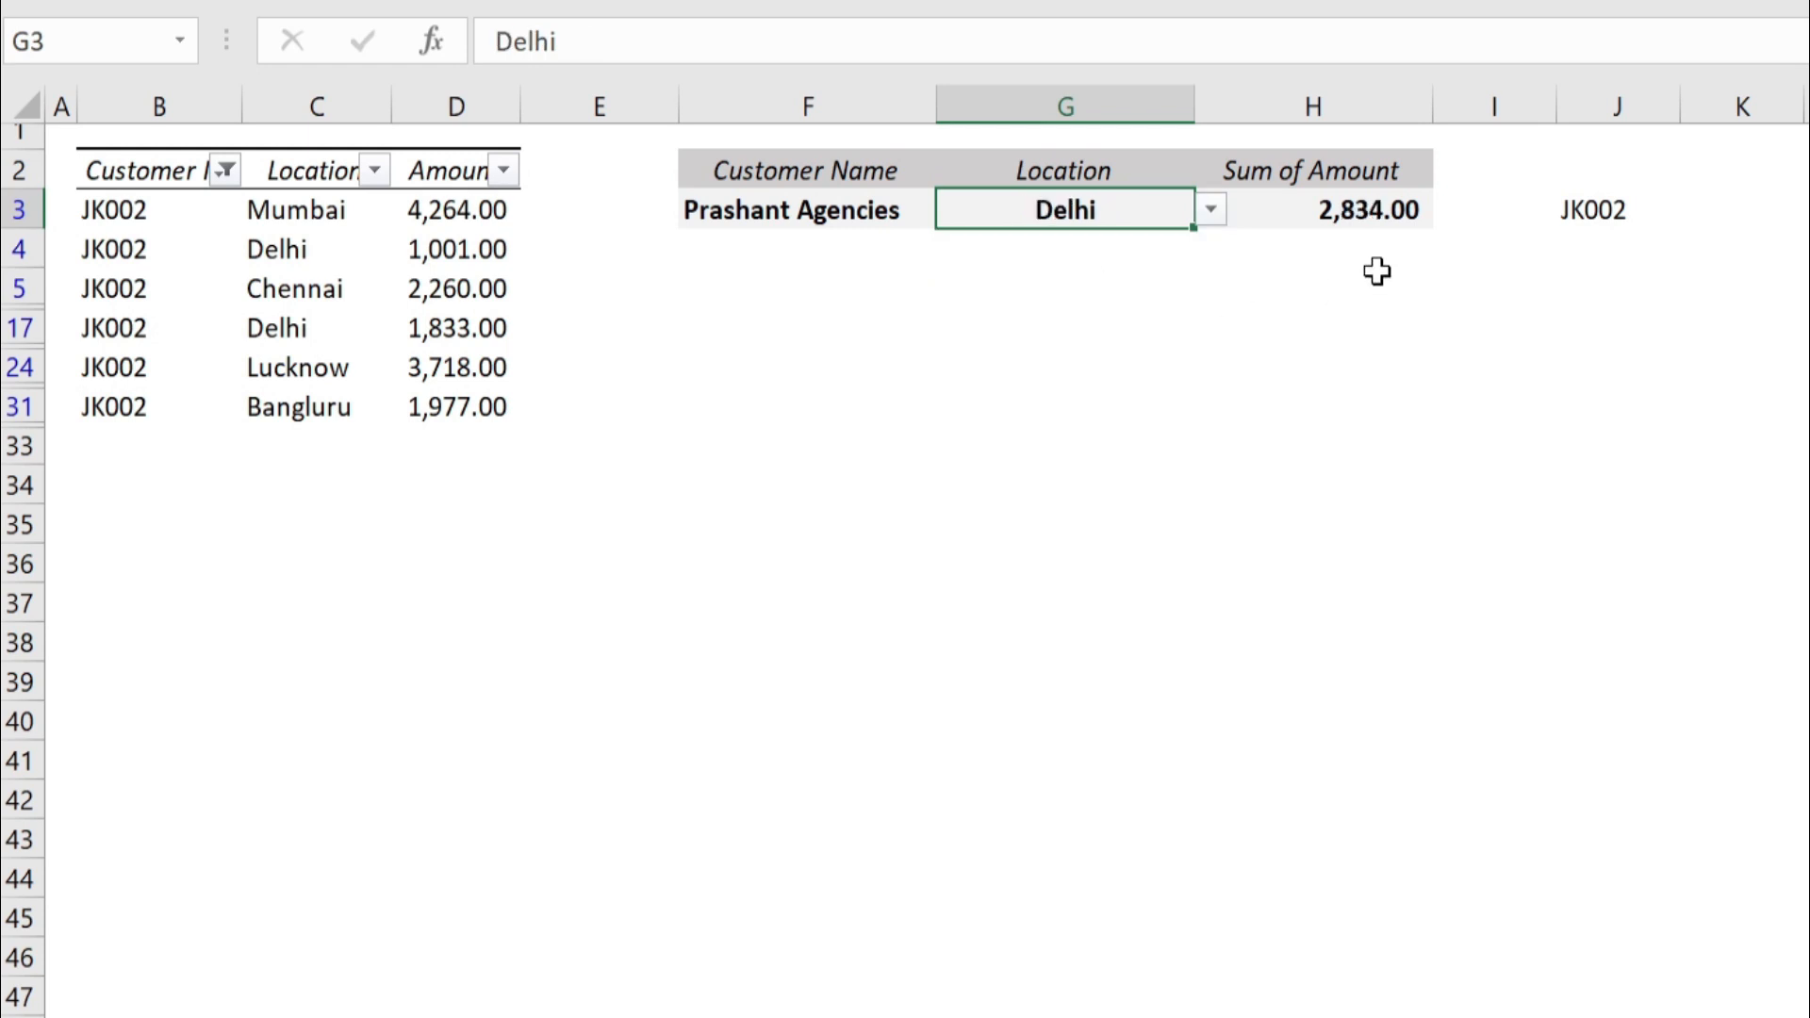
Step: Select the two Delhi amounts in D4 and D17 to compare them with the sum, and remove the filter from the table
left_click(460, 251)
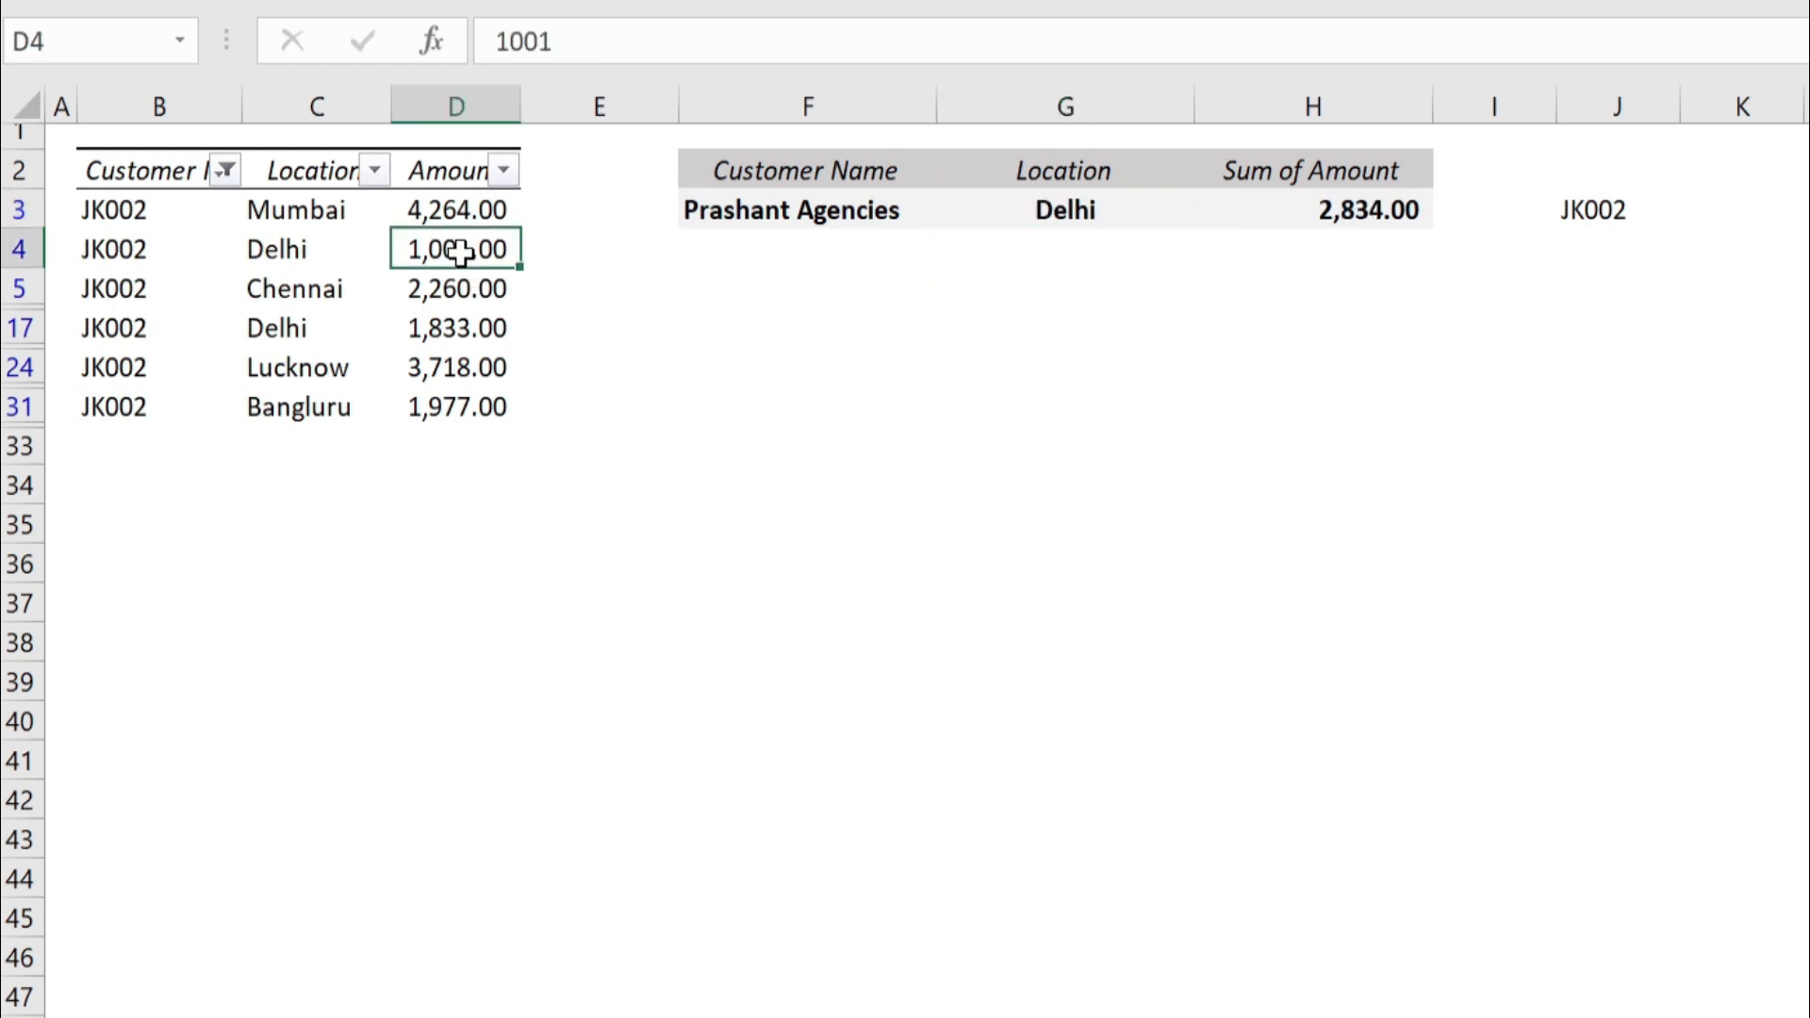
left_click(477, 329, "ctrl")
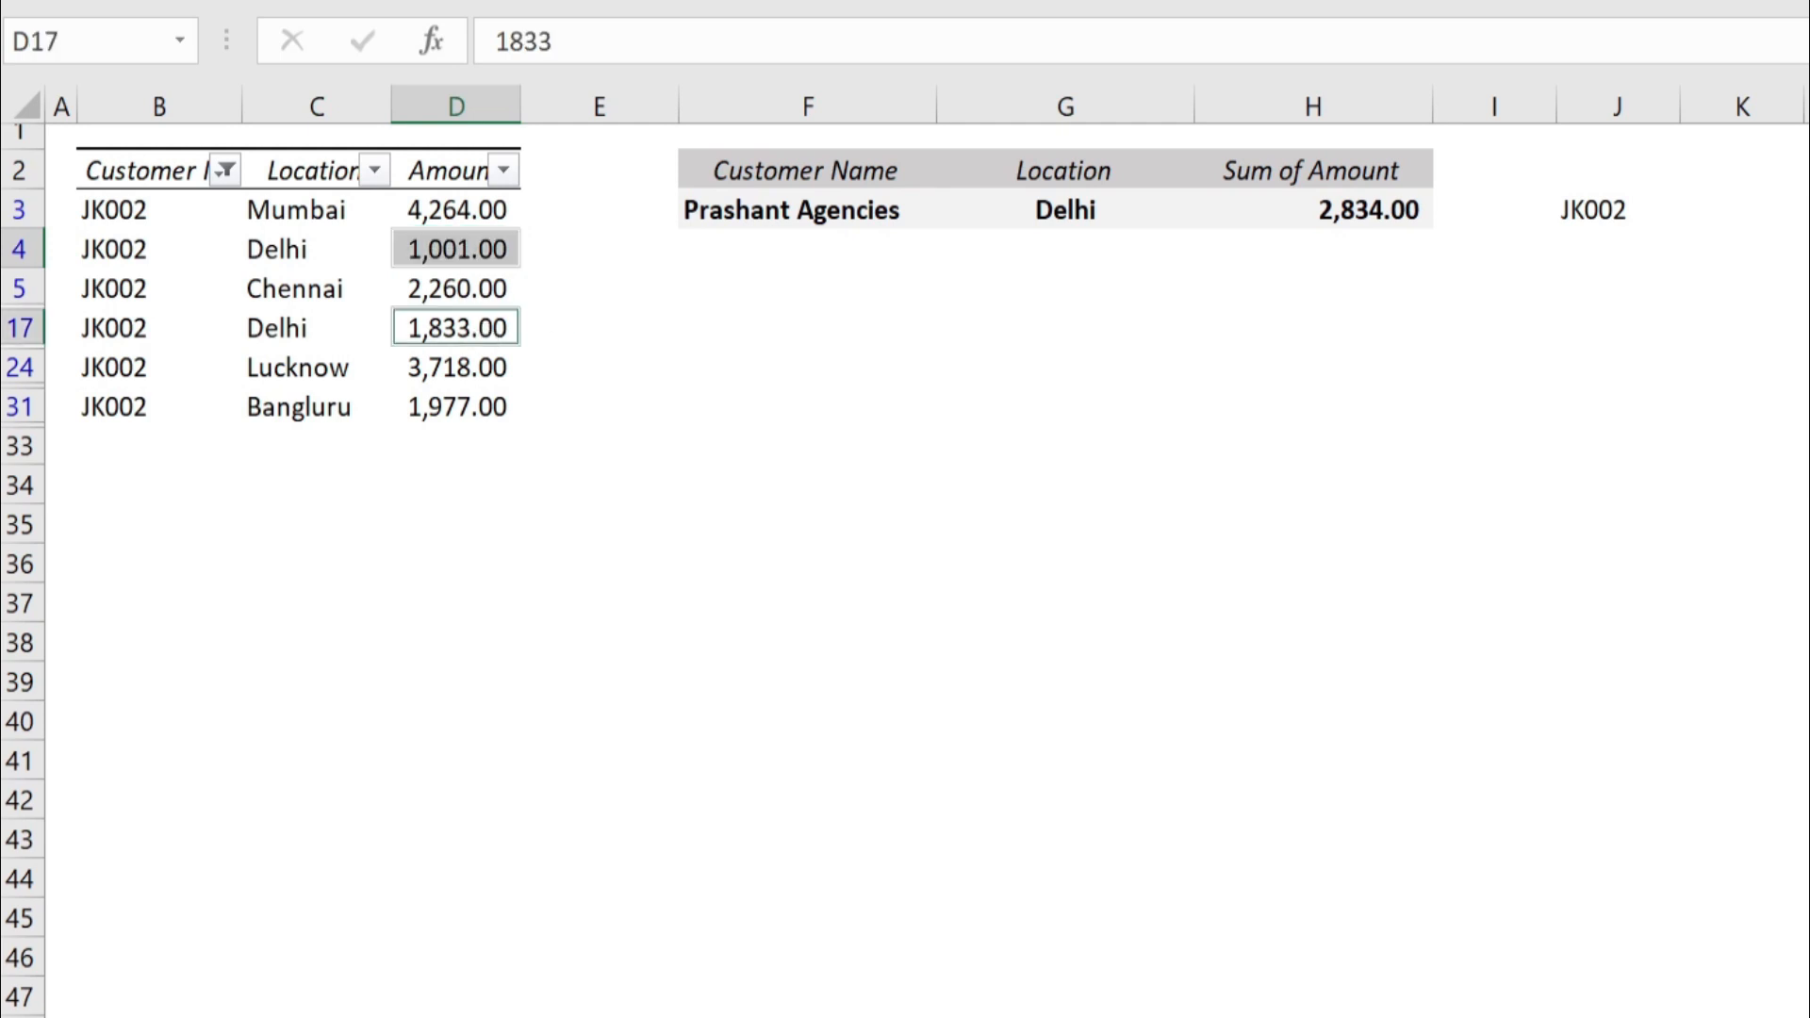
left_click(253, 262)
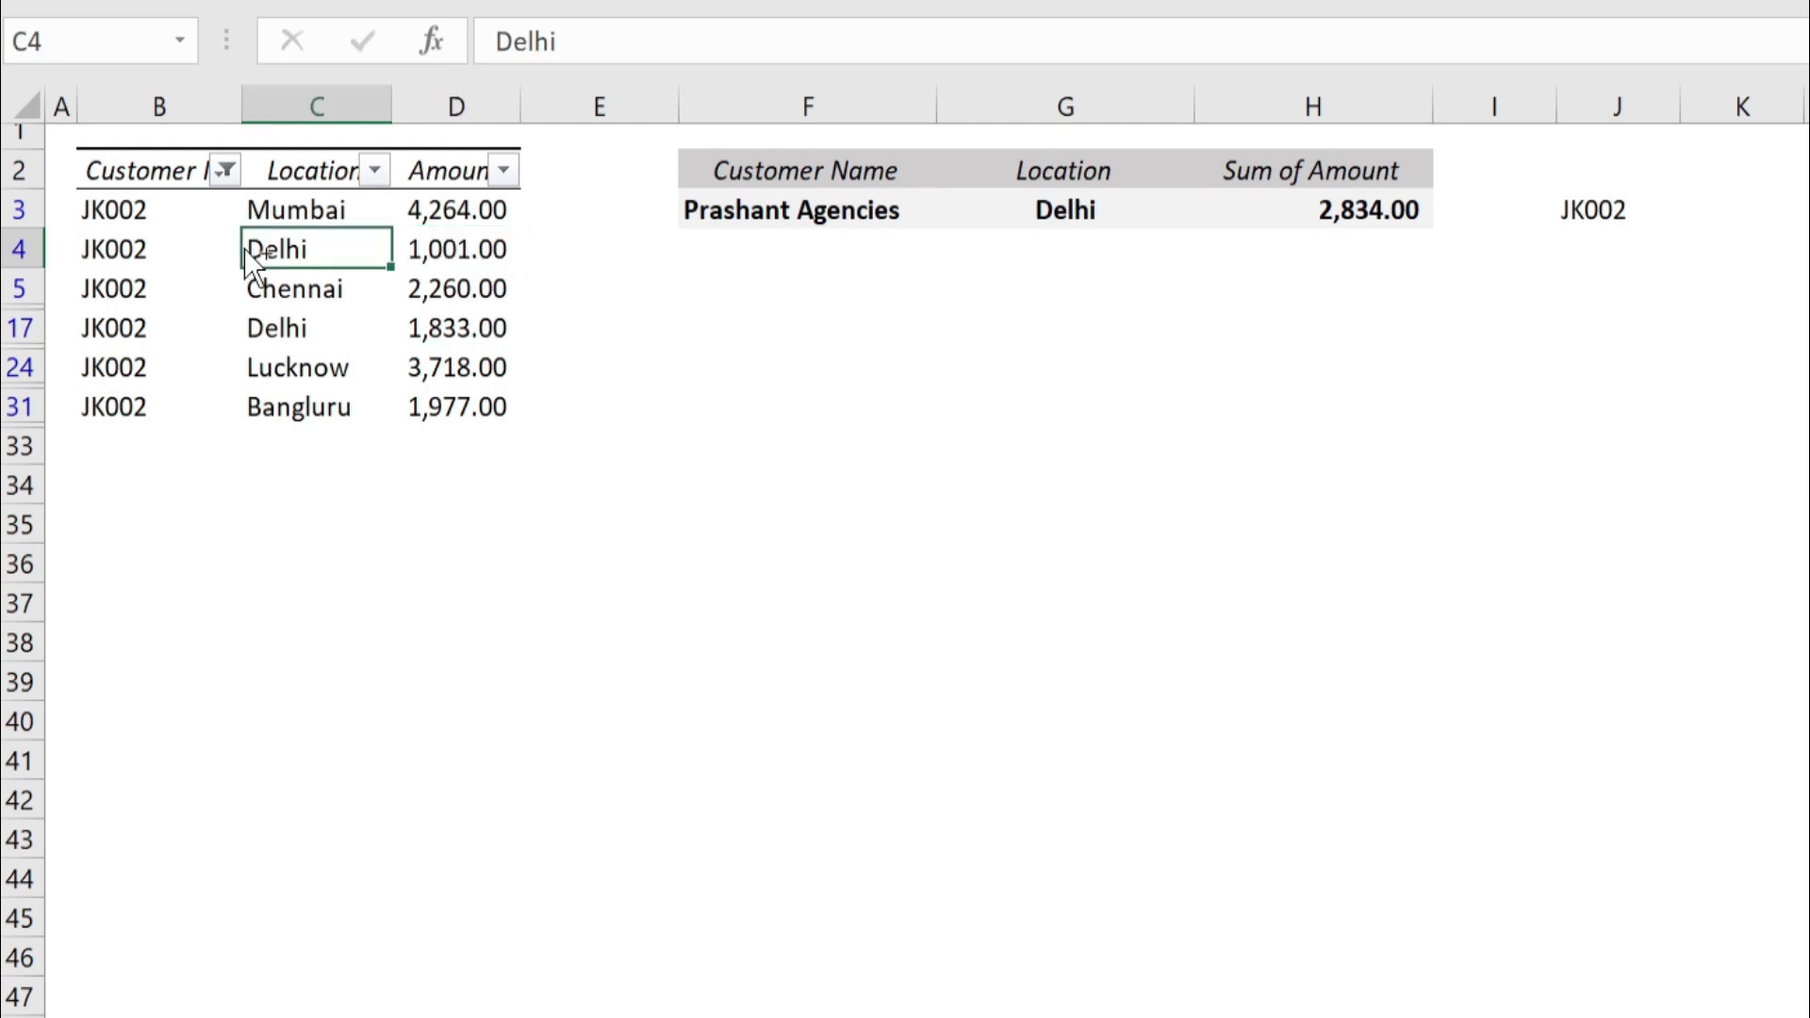
key("ctrl+shift+l")
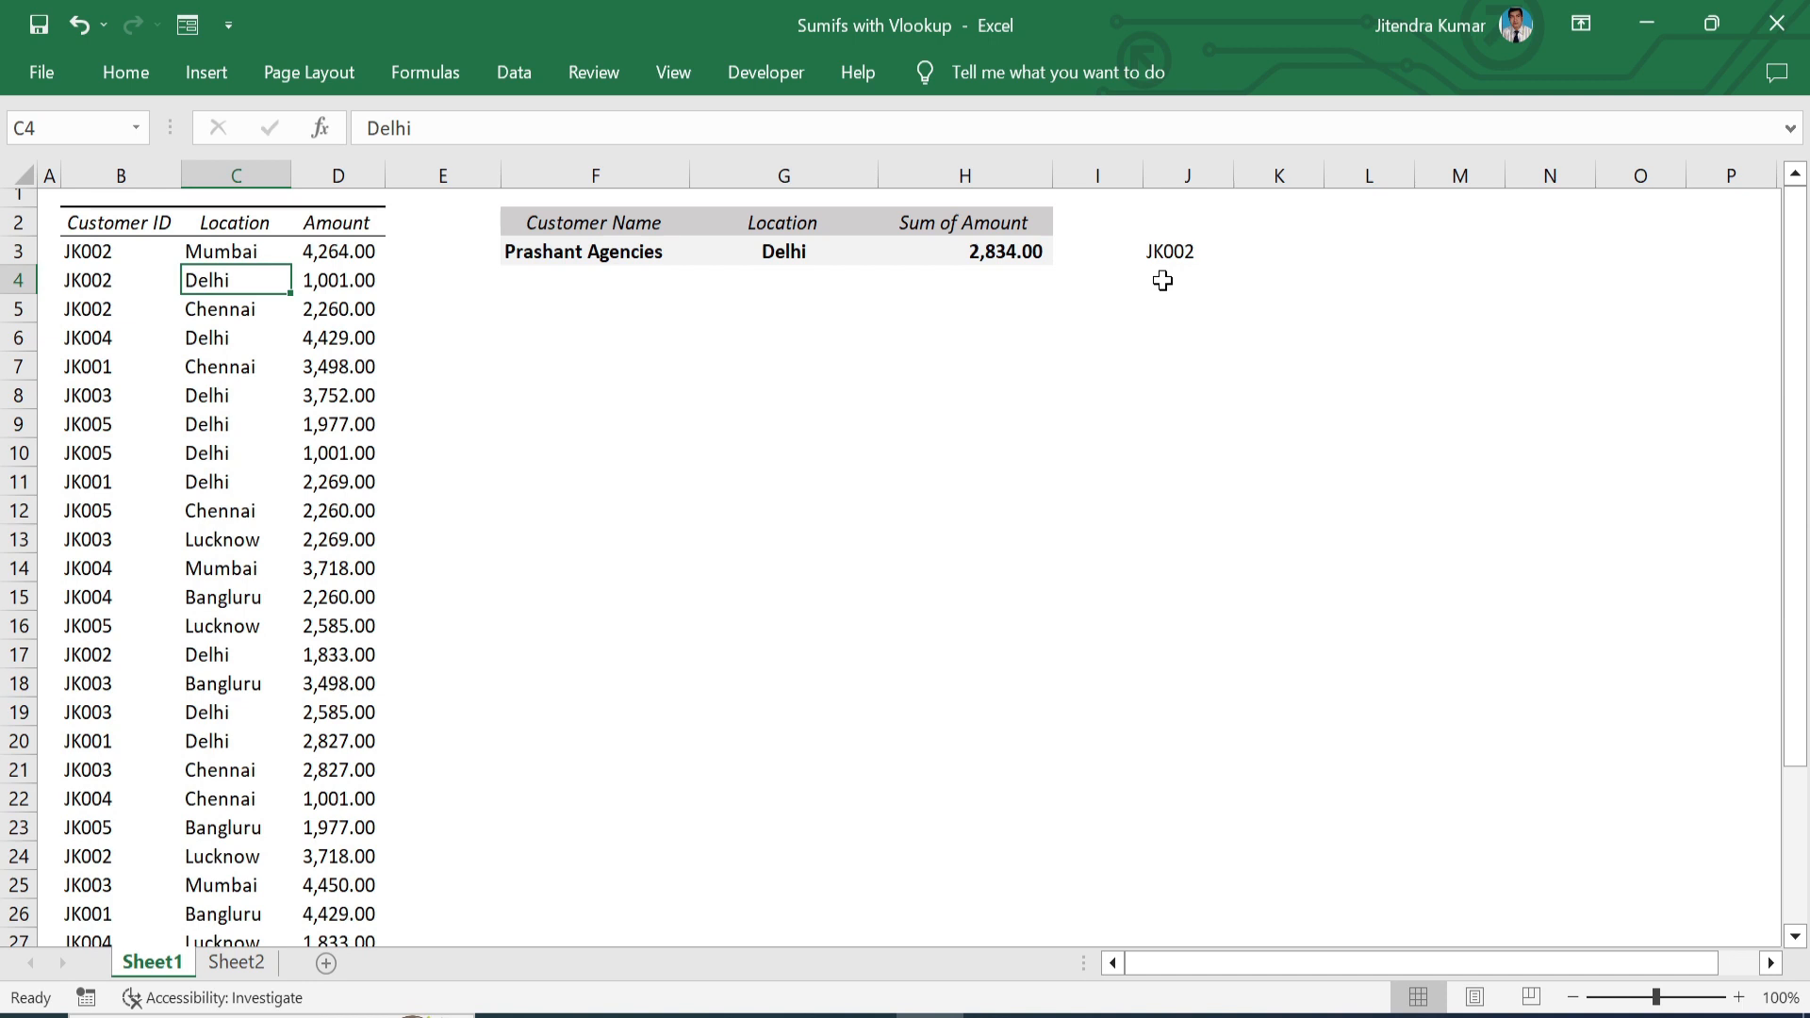
Step: Copy VLOOKUP(F3,Sheet2!B3:C7,2,0) from the formula in J3 without its equals sign, and select the Sum of Amount cell H3
left_click(1183, 255)
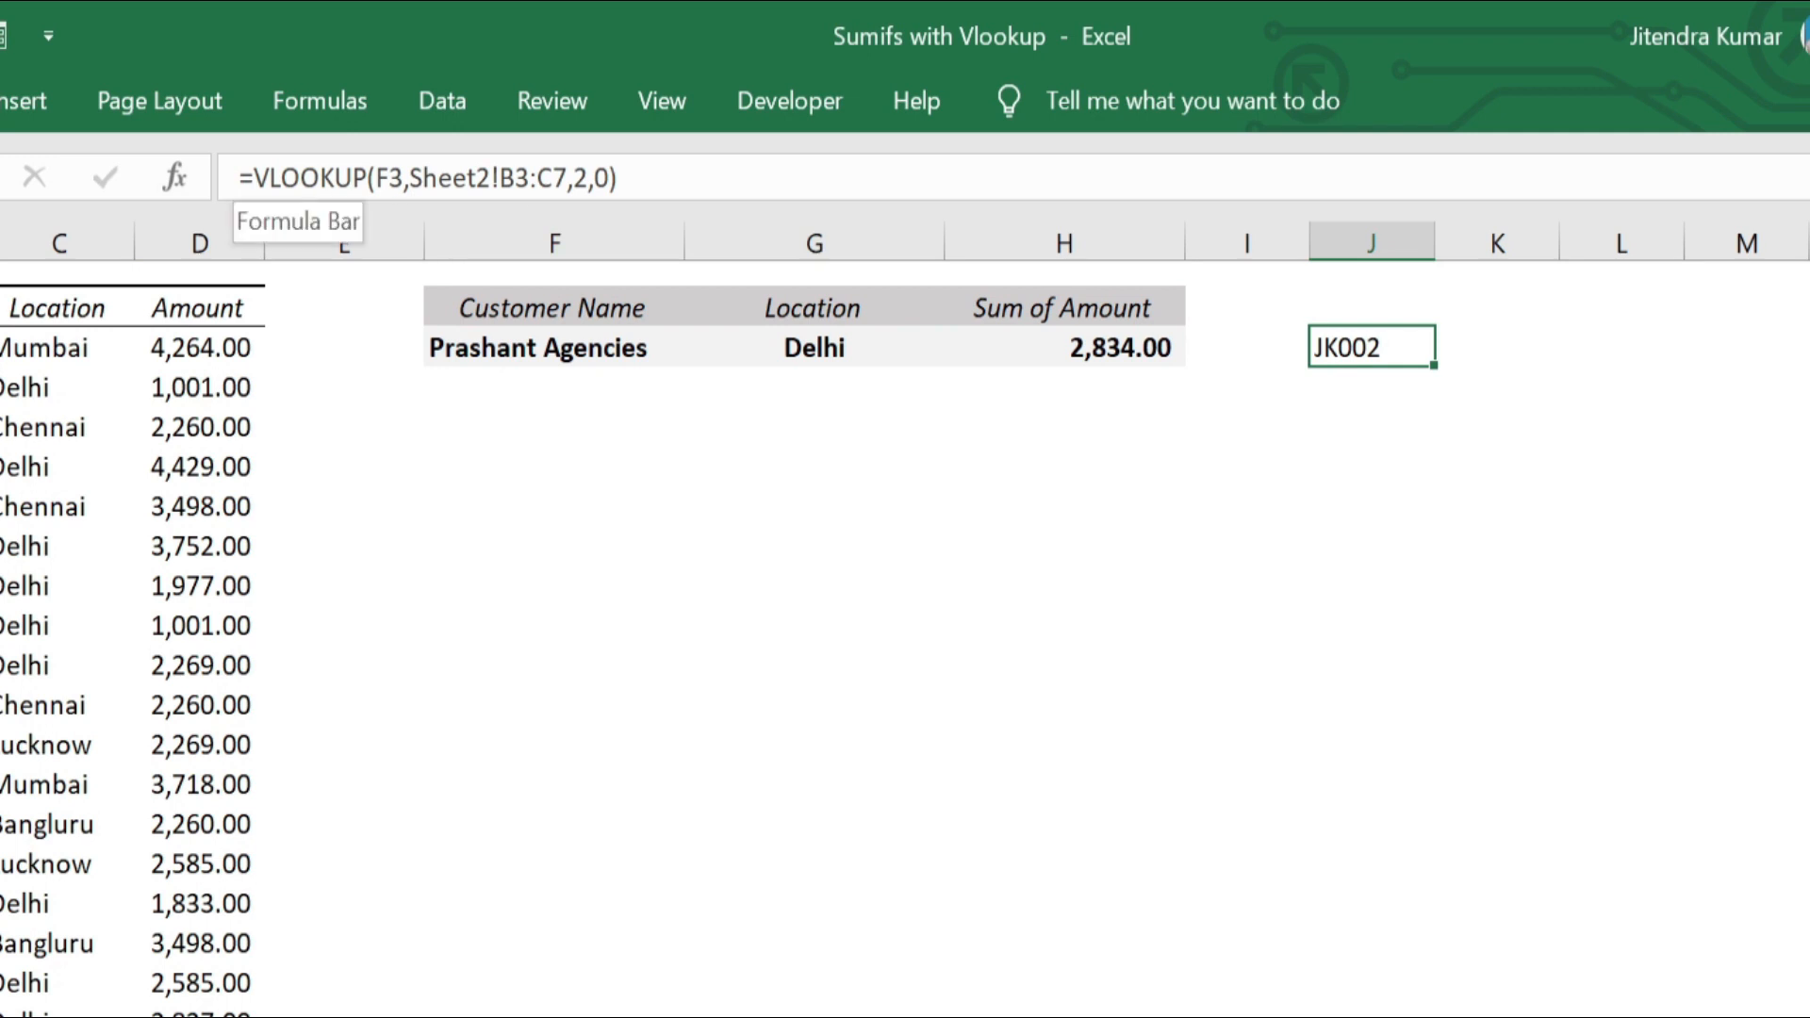
left_click_drag(253, 178, 618, 178)
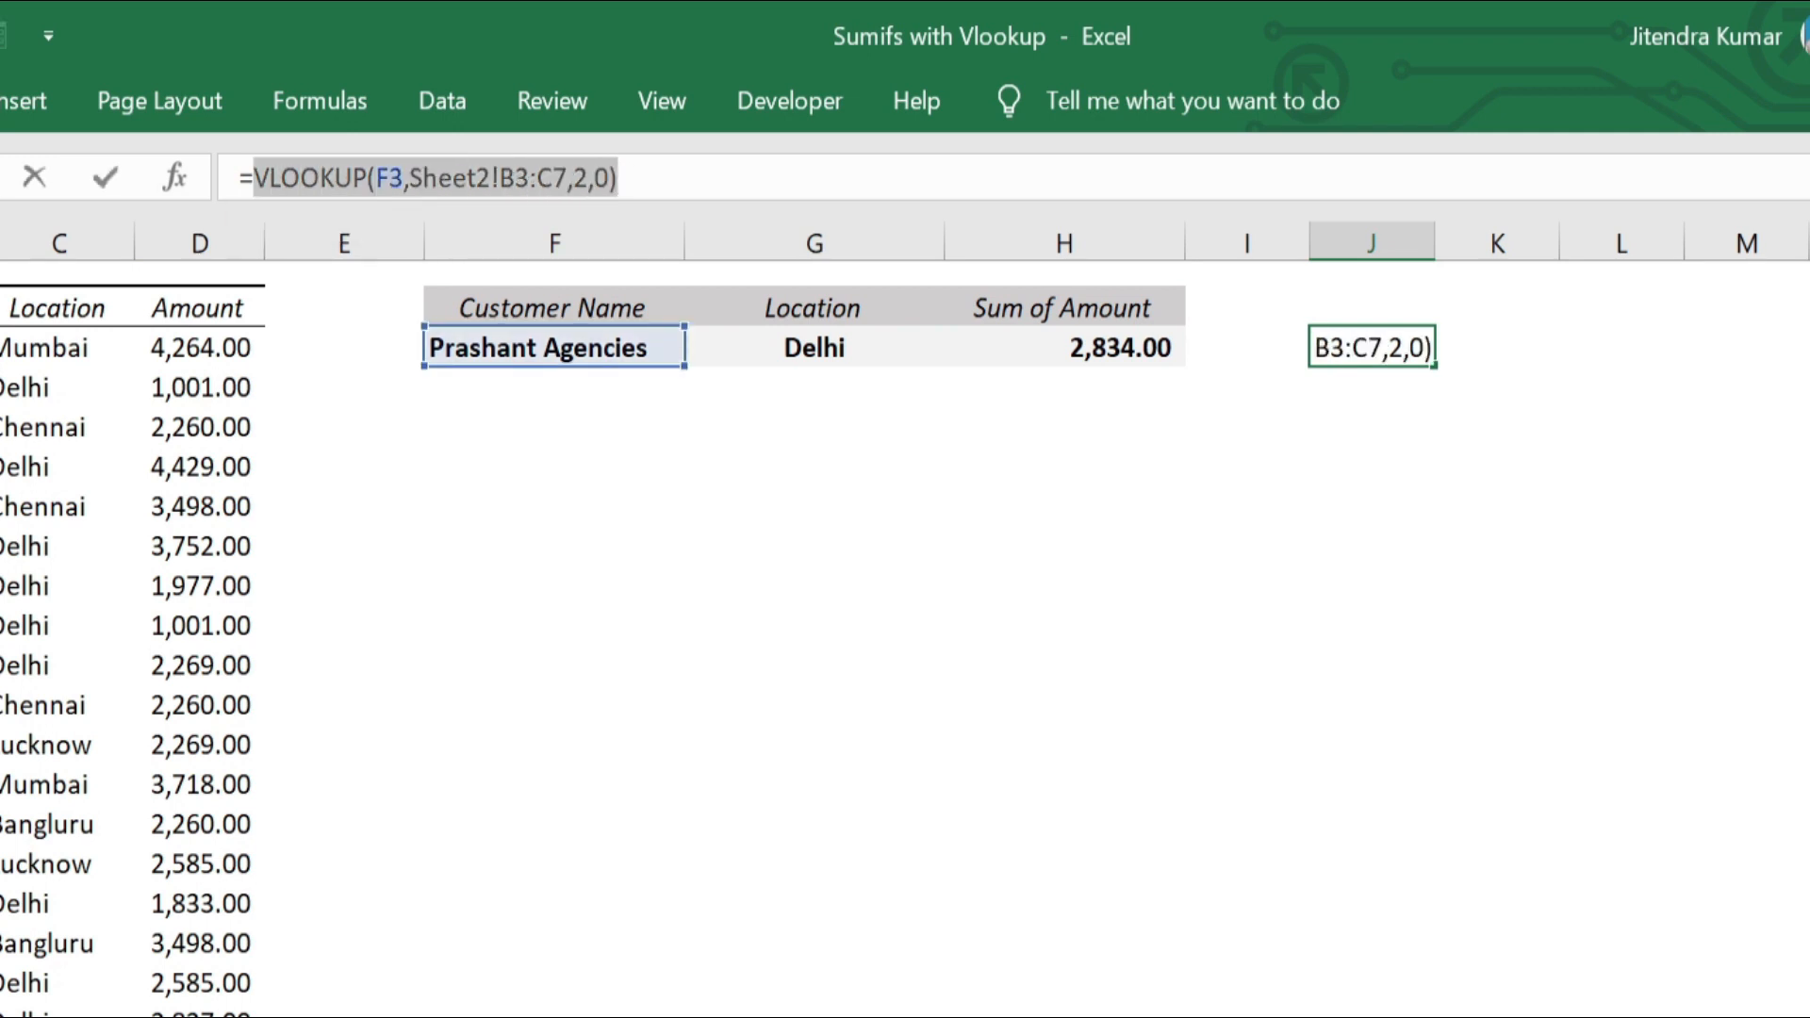
key("ctrl+c")
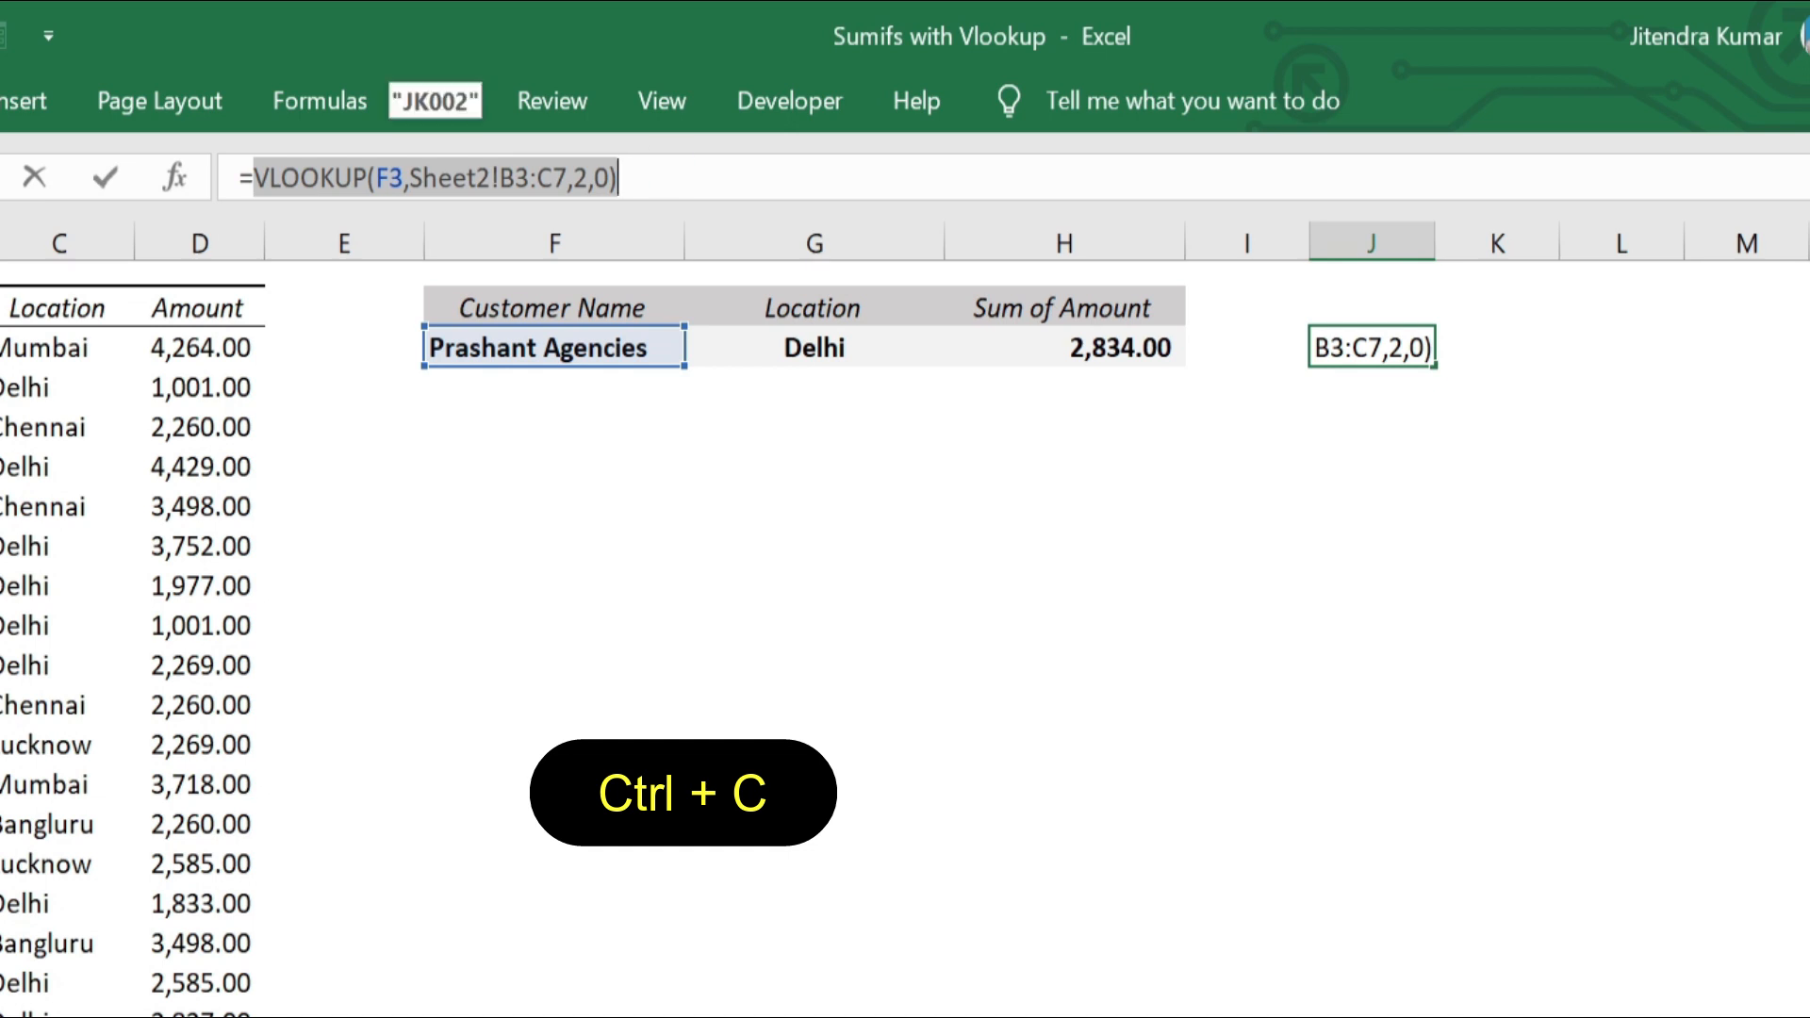
key("Return")
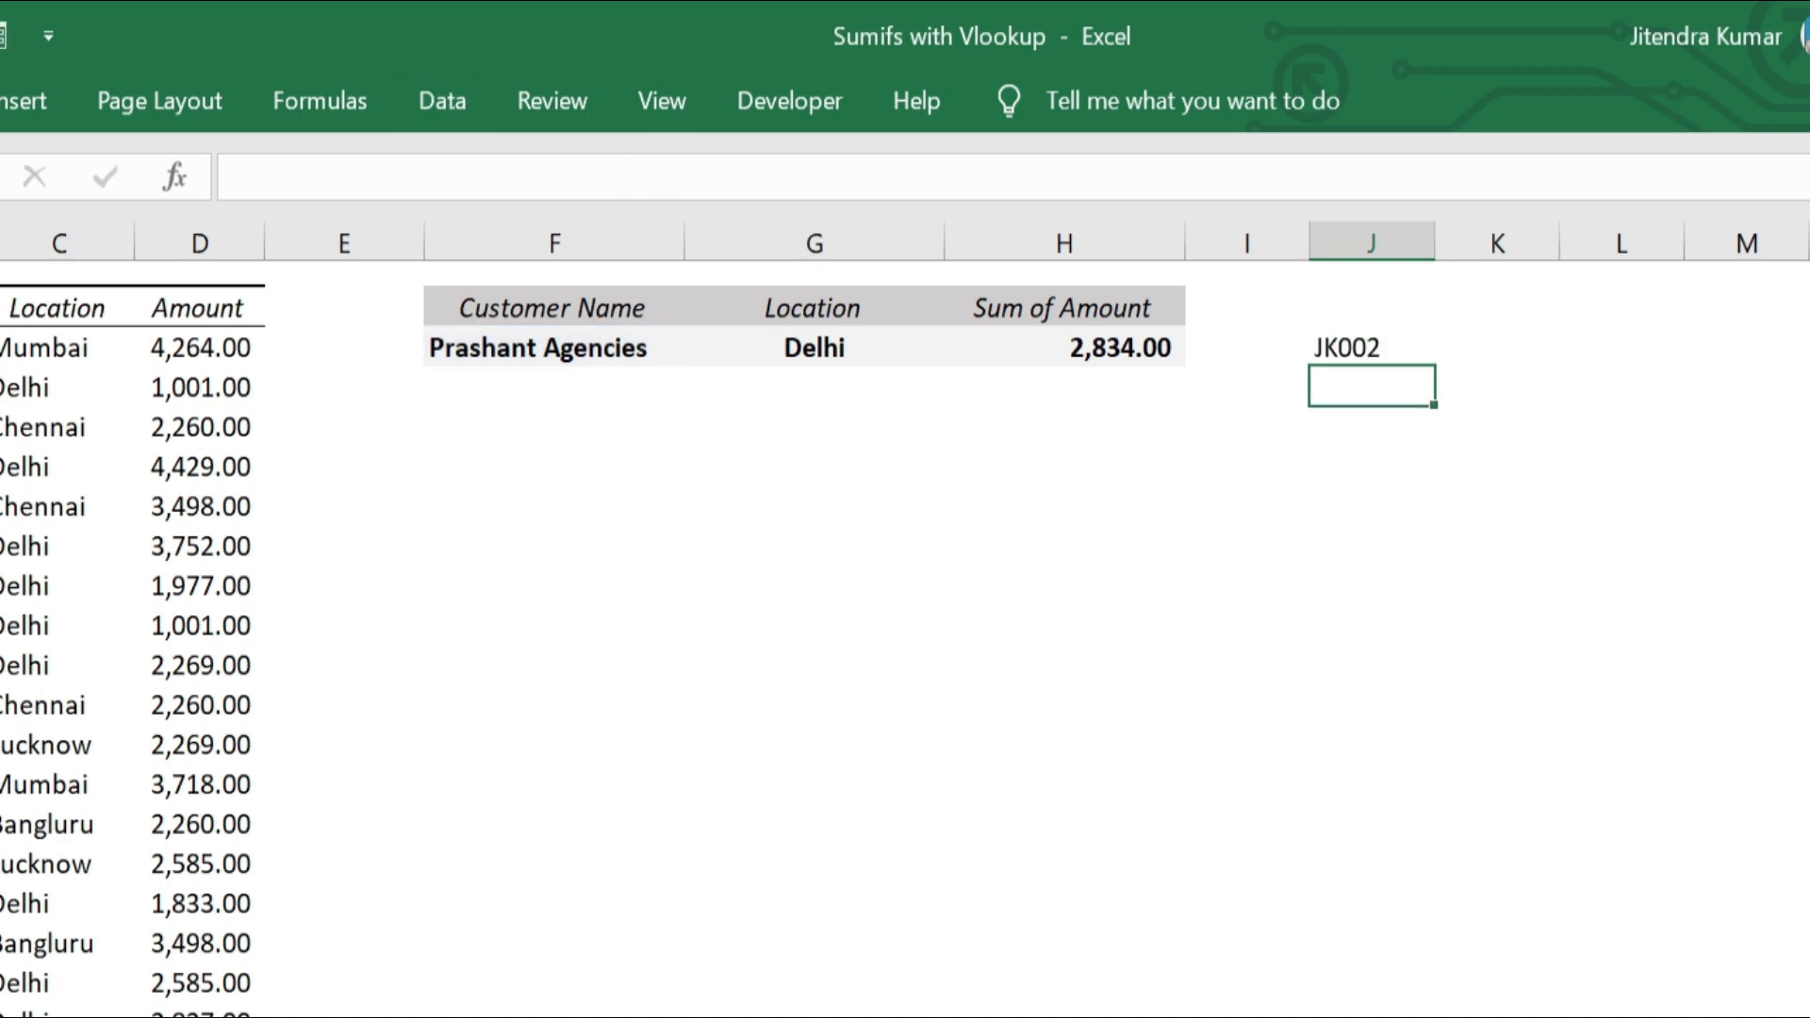
left_click(1131, 351)
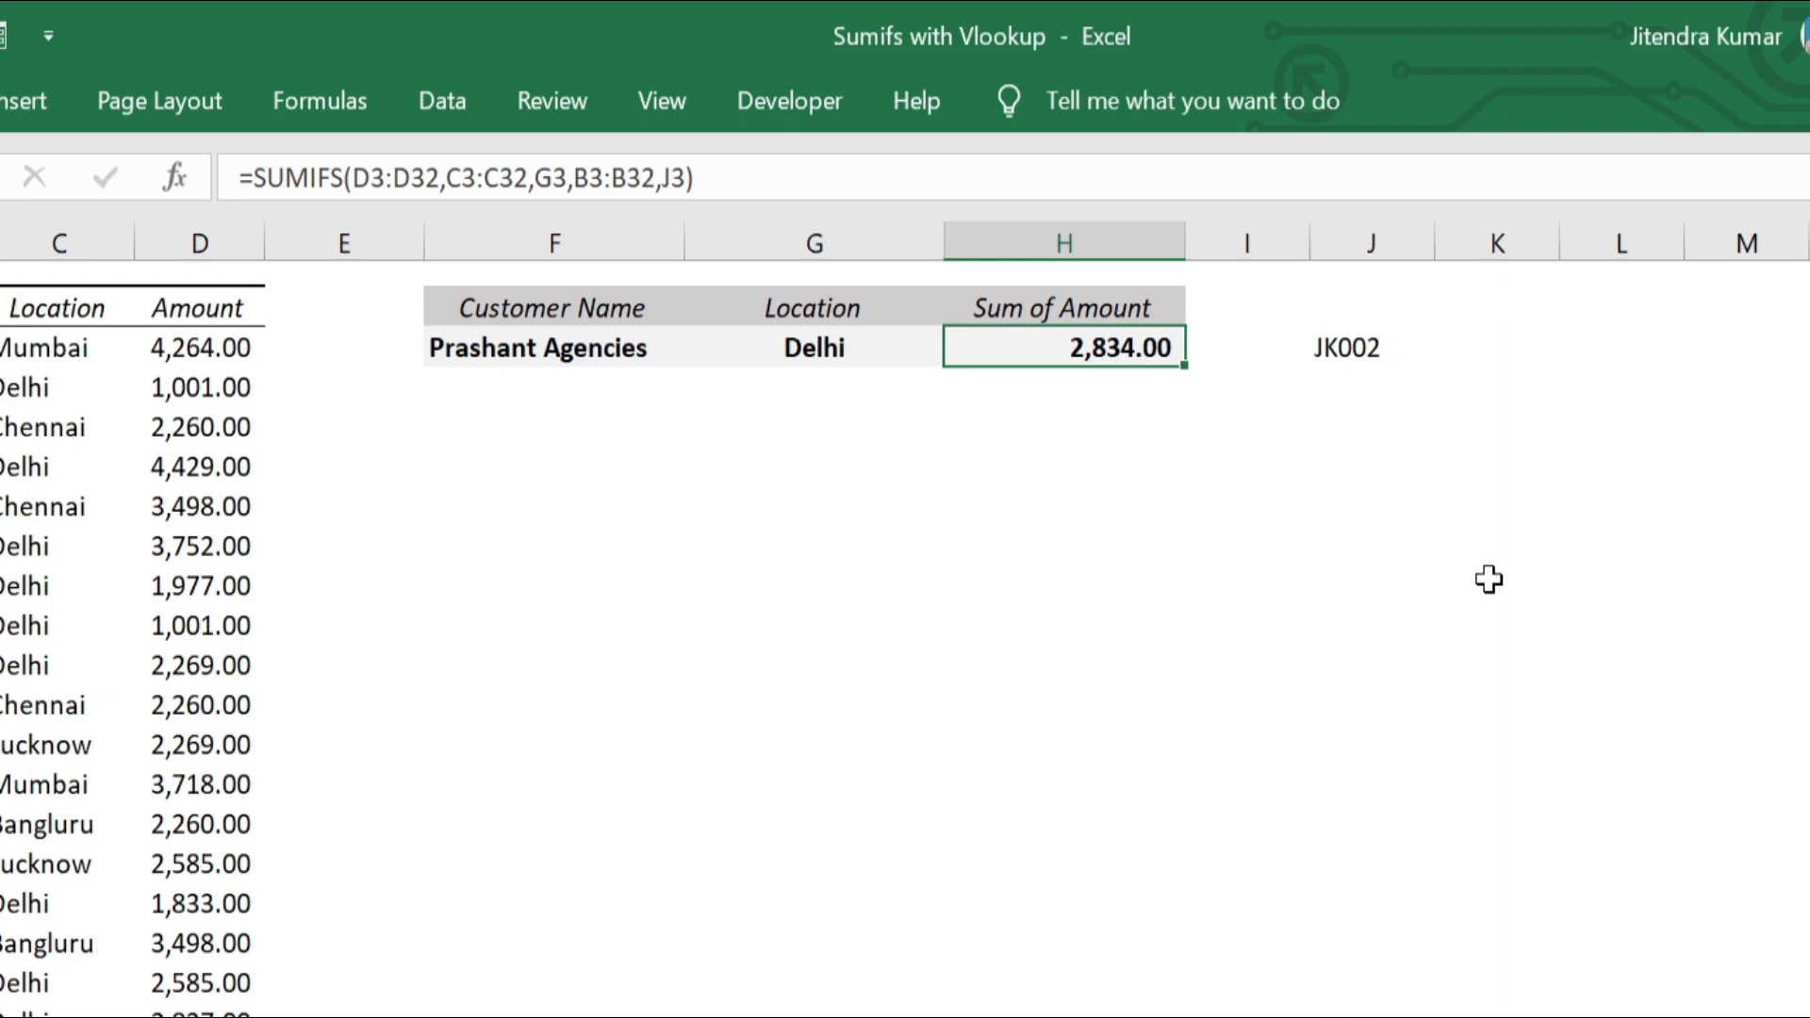
Step: Replace the J3 criterion in the SUMIFS formula in H3 with the copied VLOOKUP(F3,Sheet2!B3:C7,2,0)
key("F2")
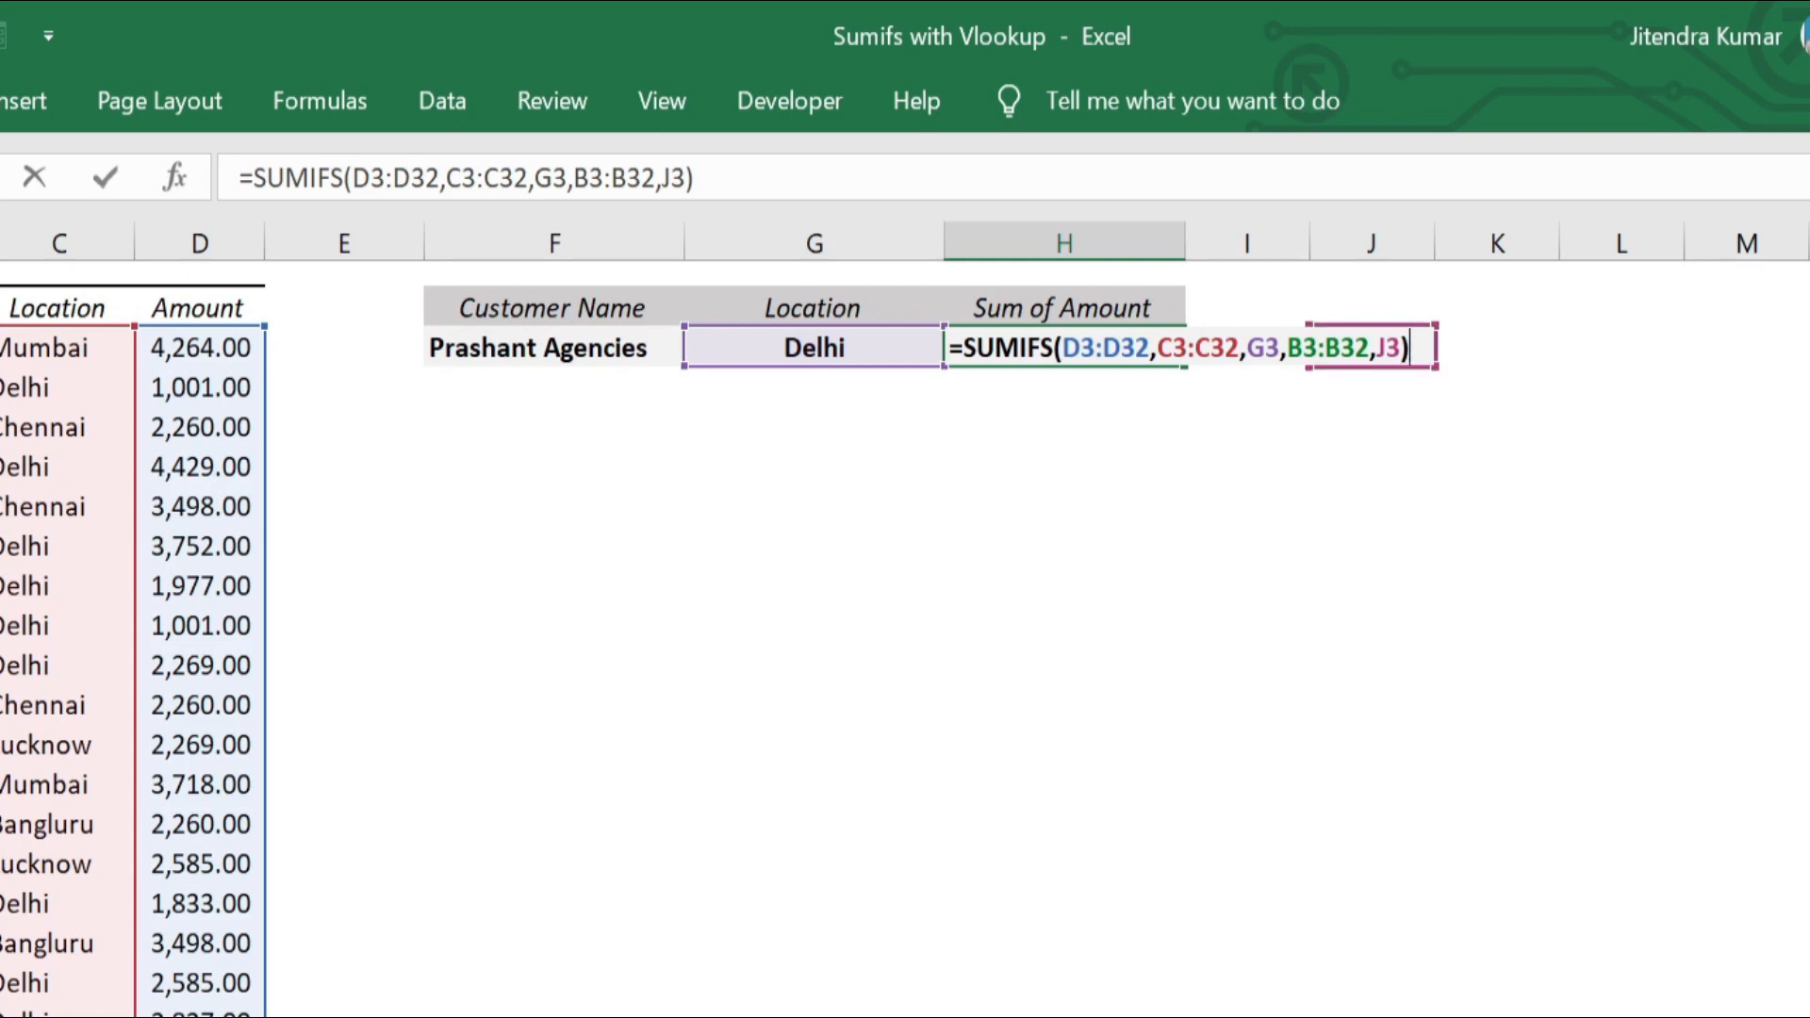
key("Left")
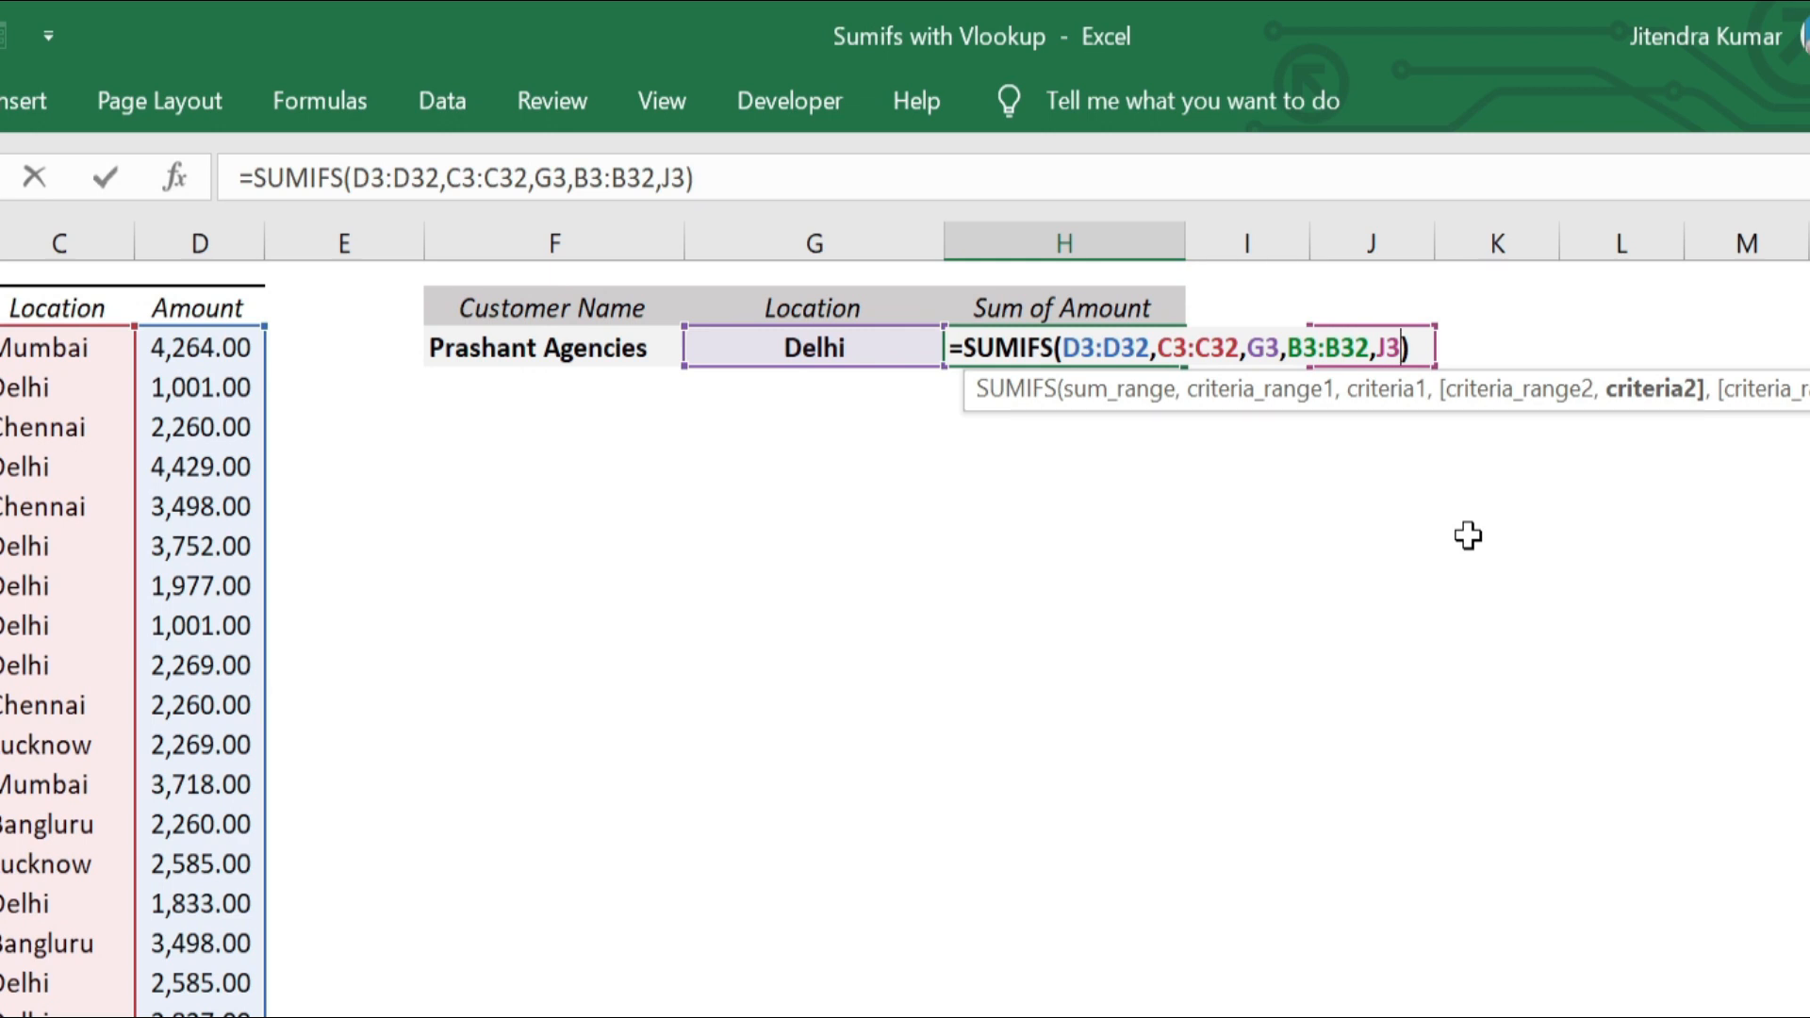
key("BackSpace")
key("BackSpace")
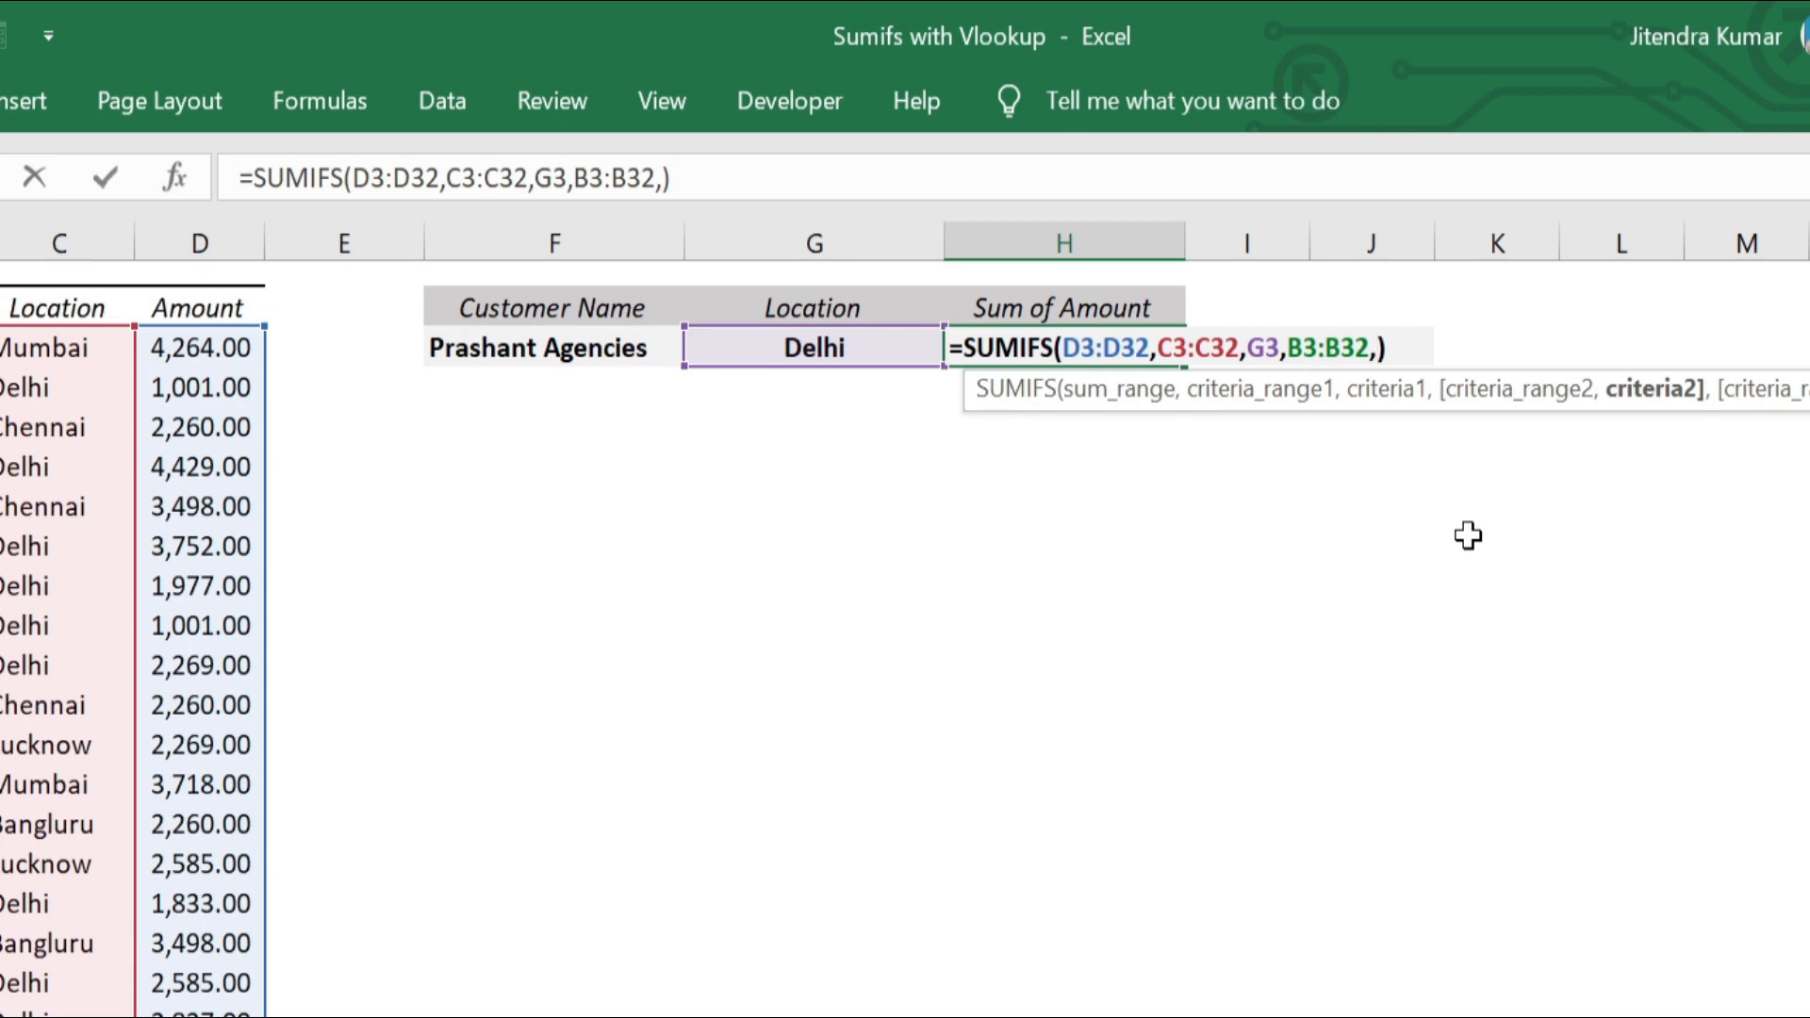
key("ctrl+v")
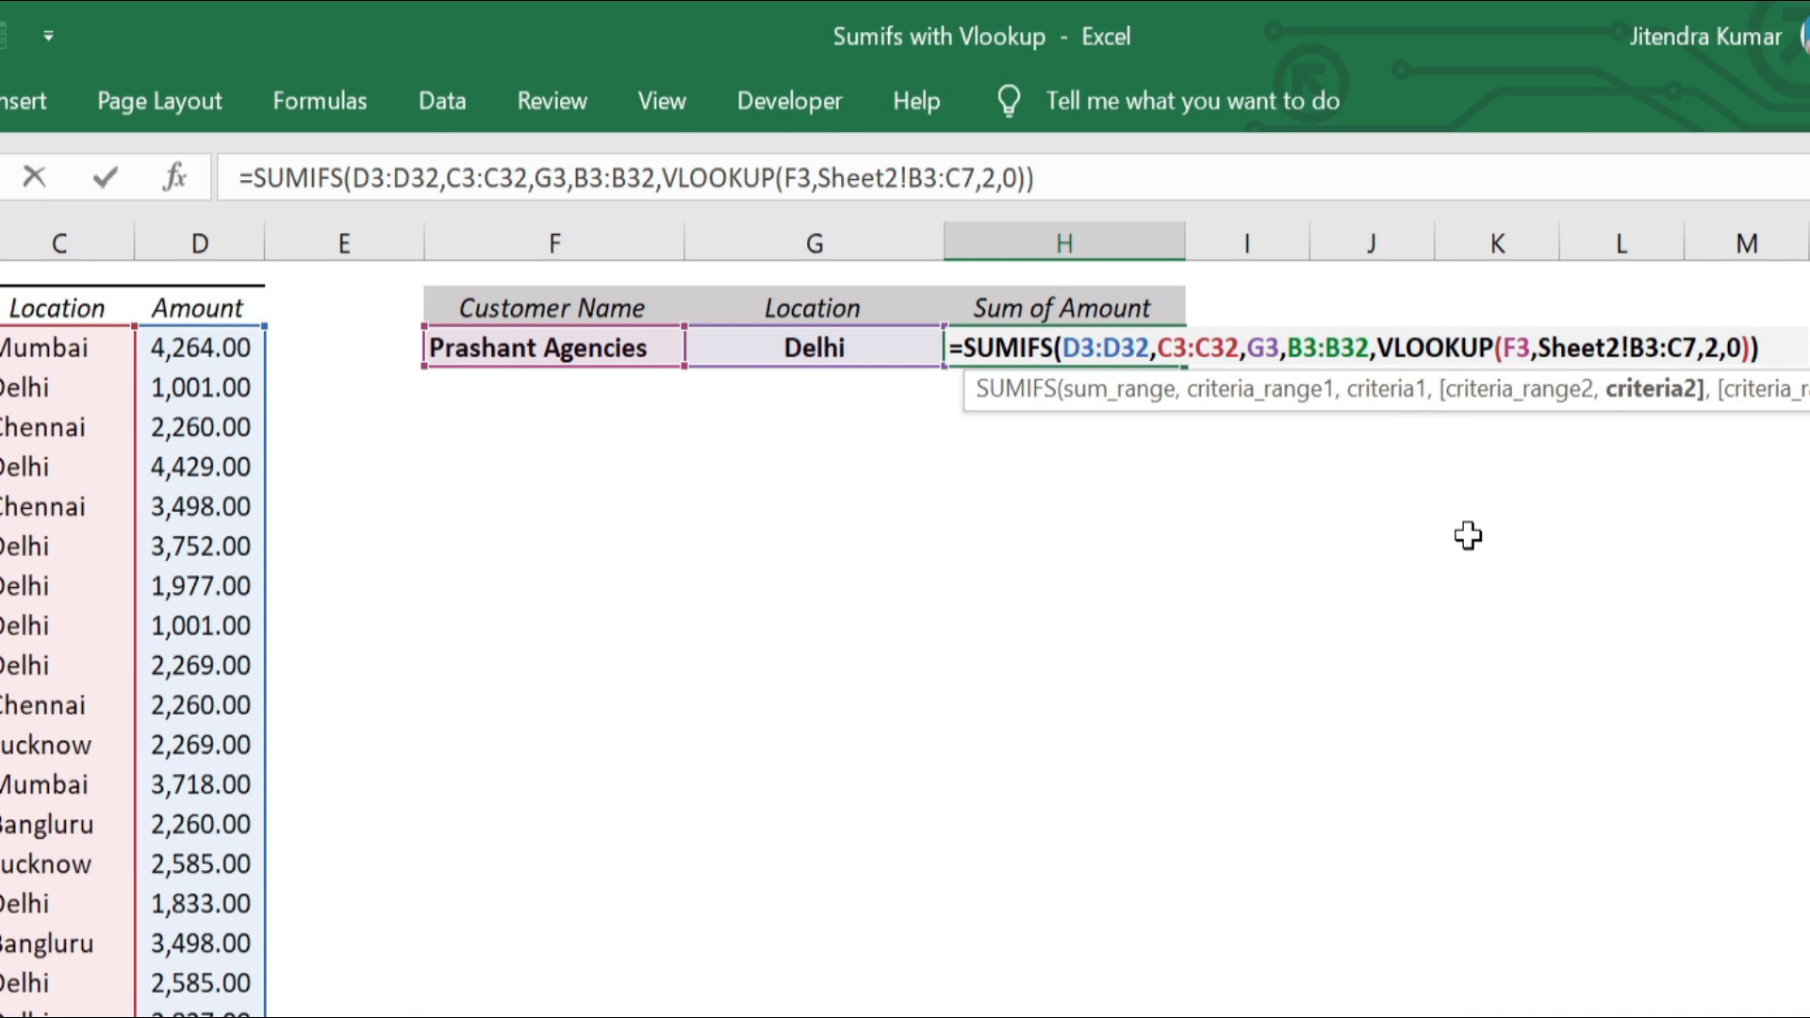
key("Return")
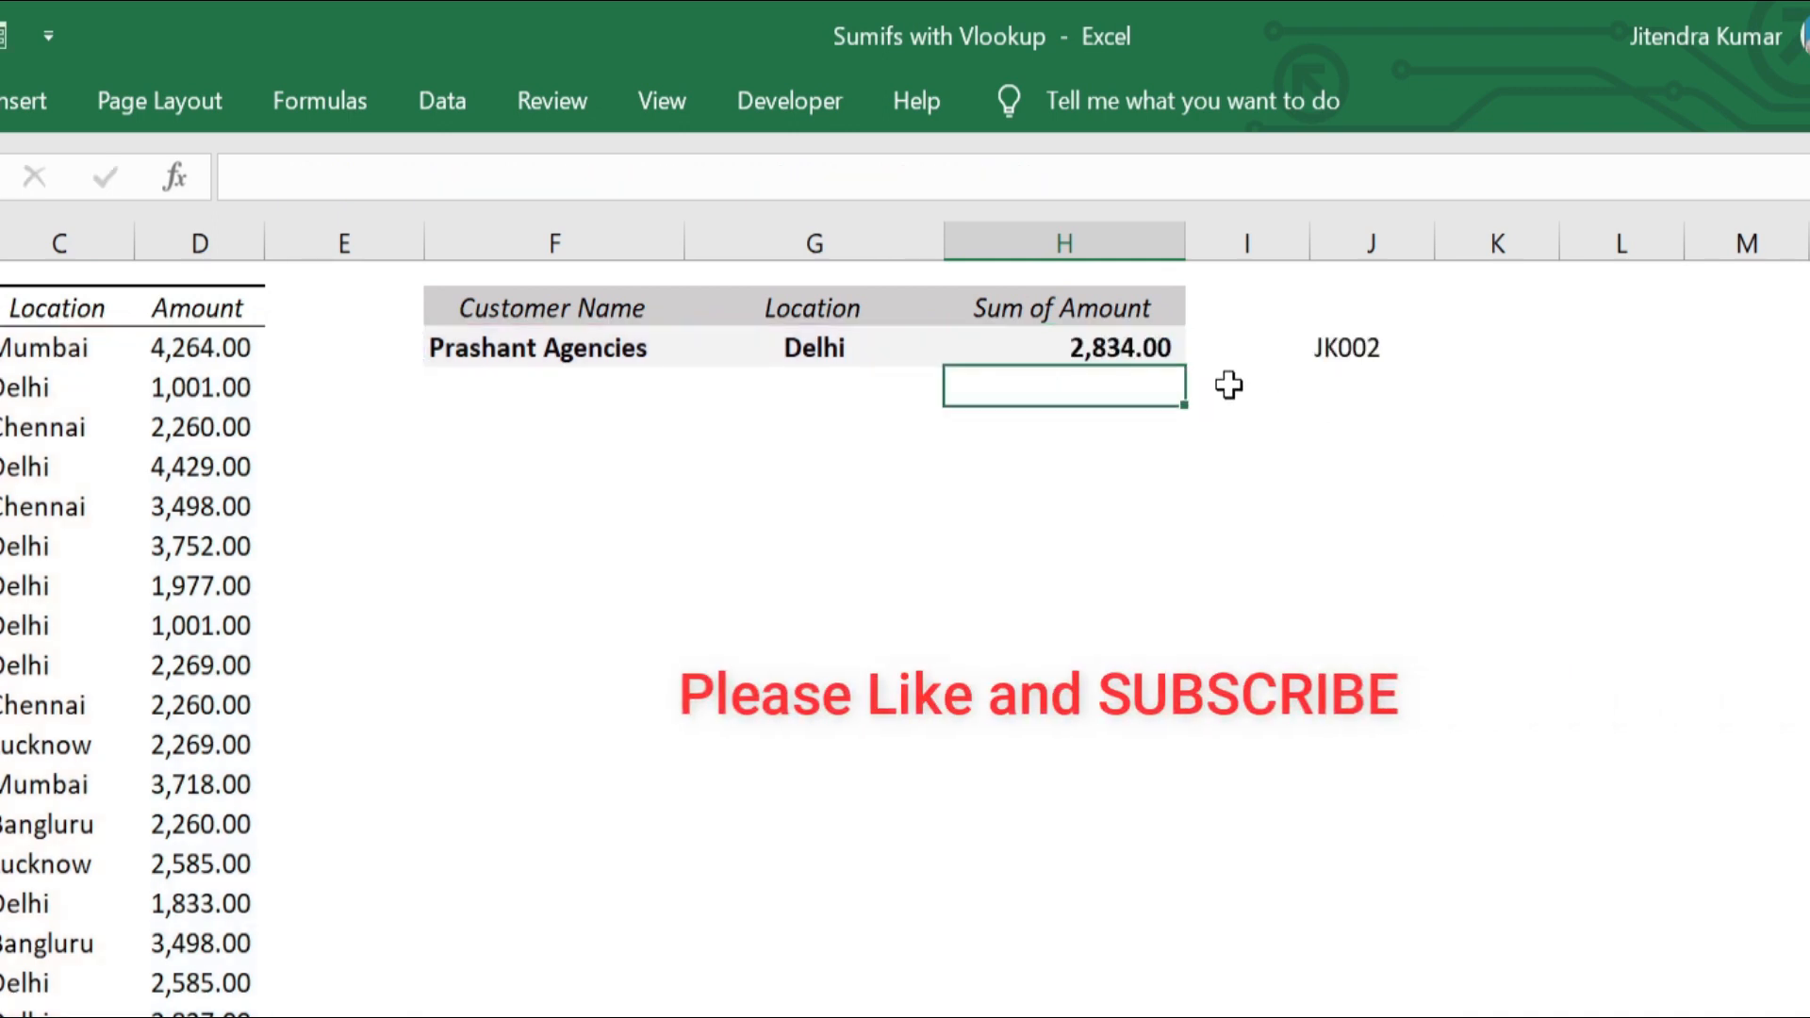
Step: Check the combined formula in H3 and delete the helper VLOOKUP formula from J3
left_click(1145, 334)
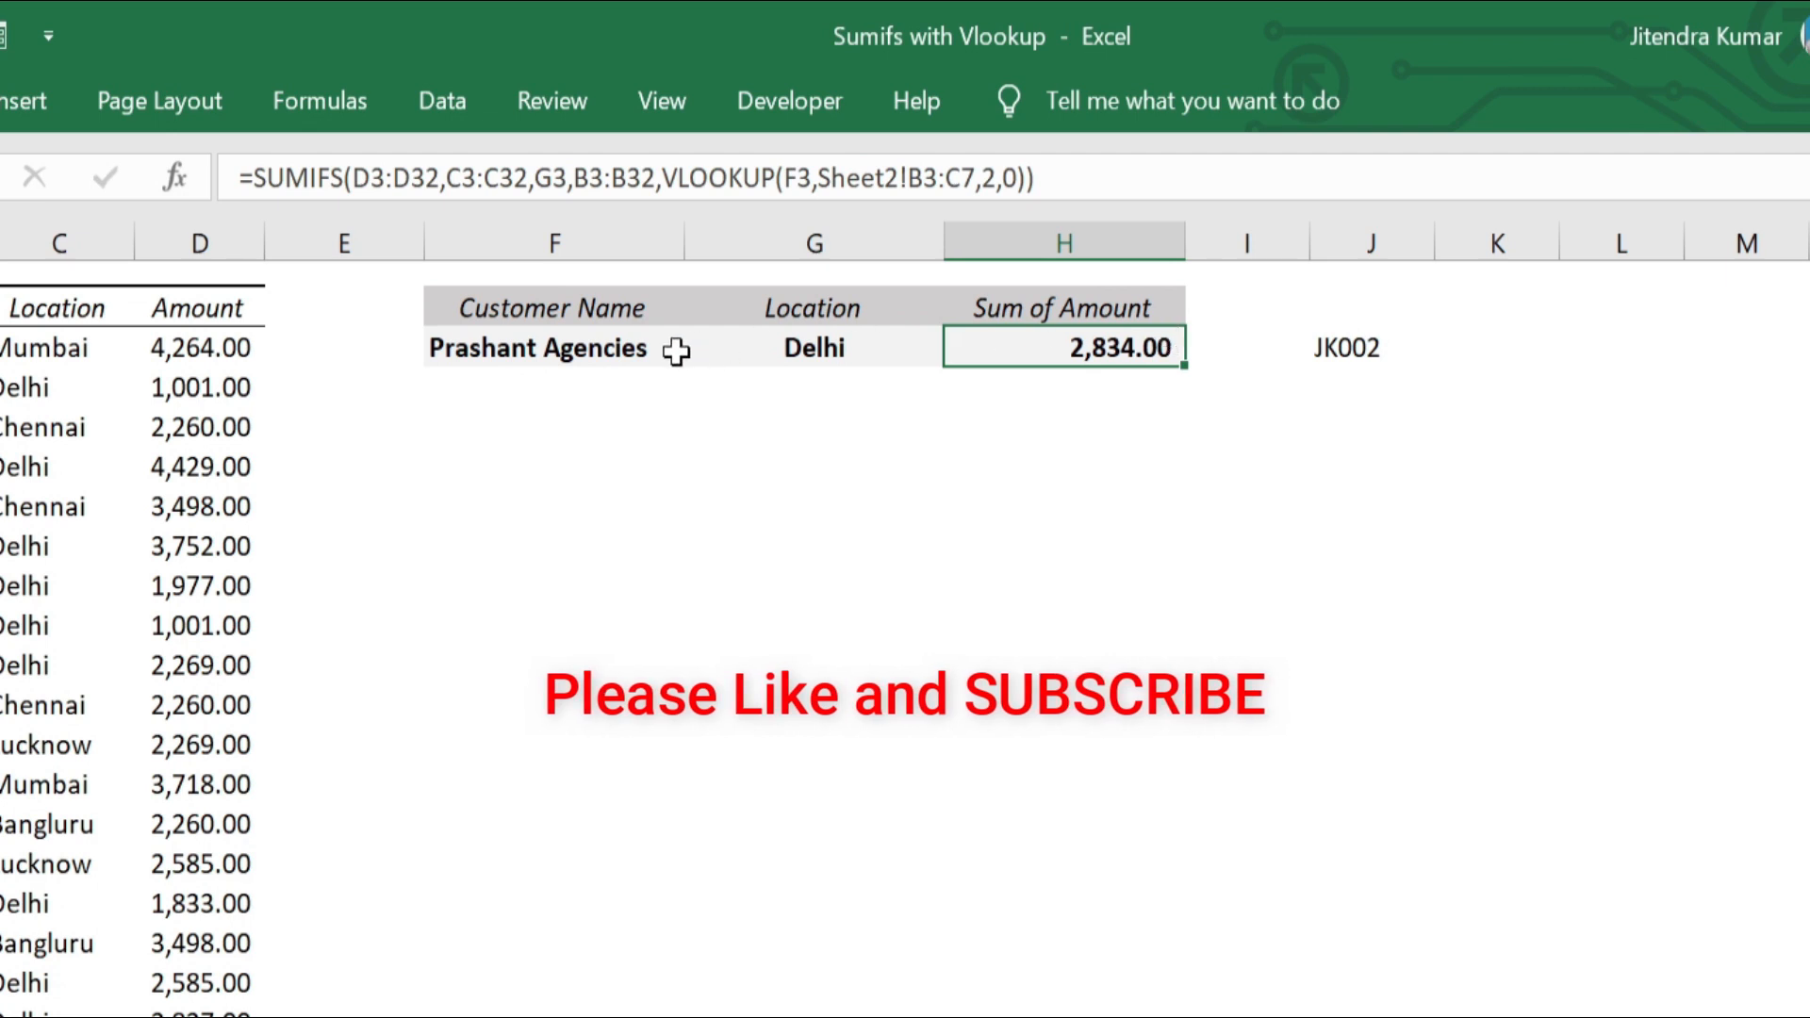
left_click(1030, 509)
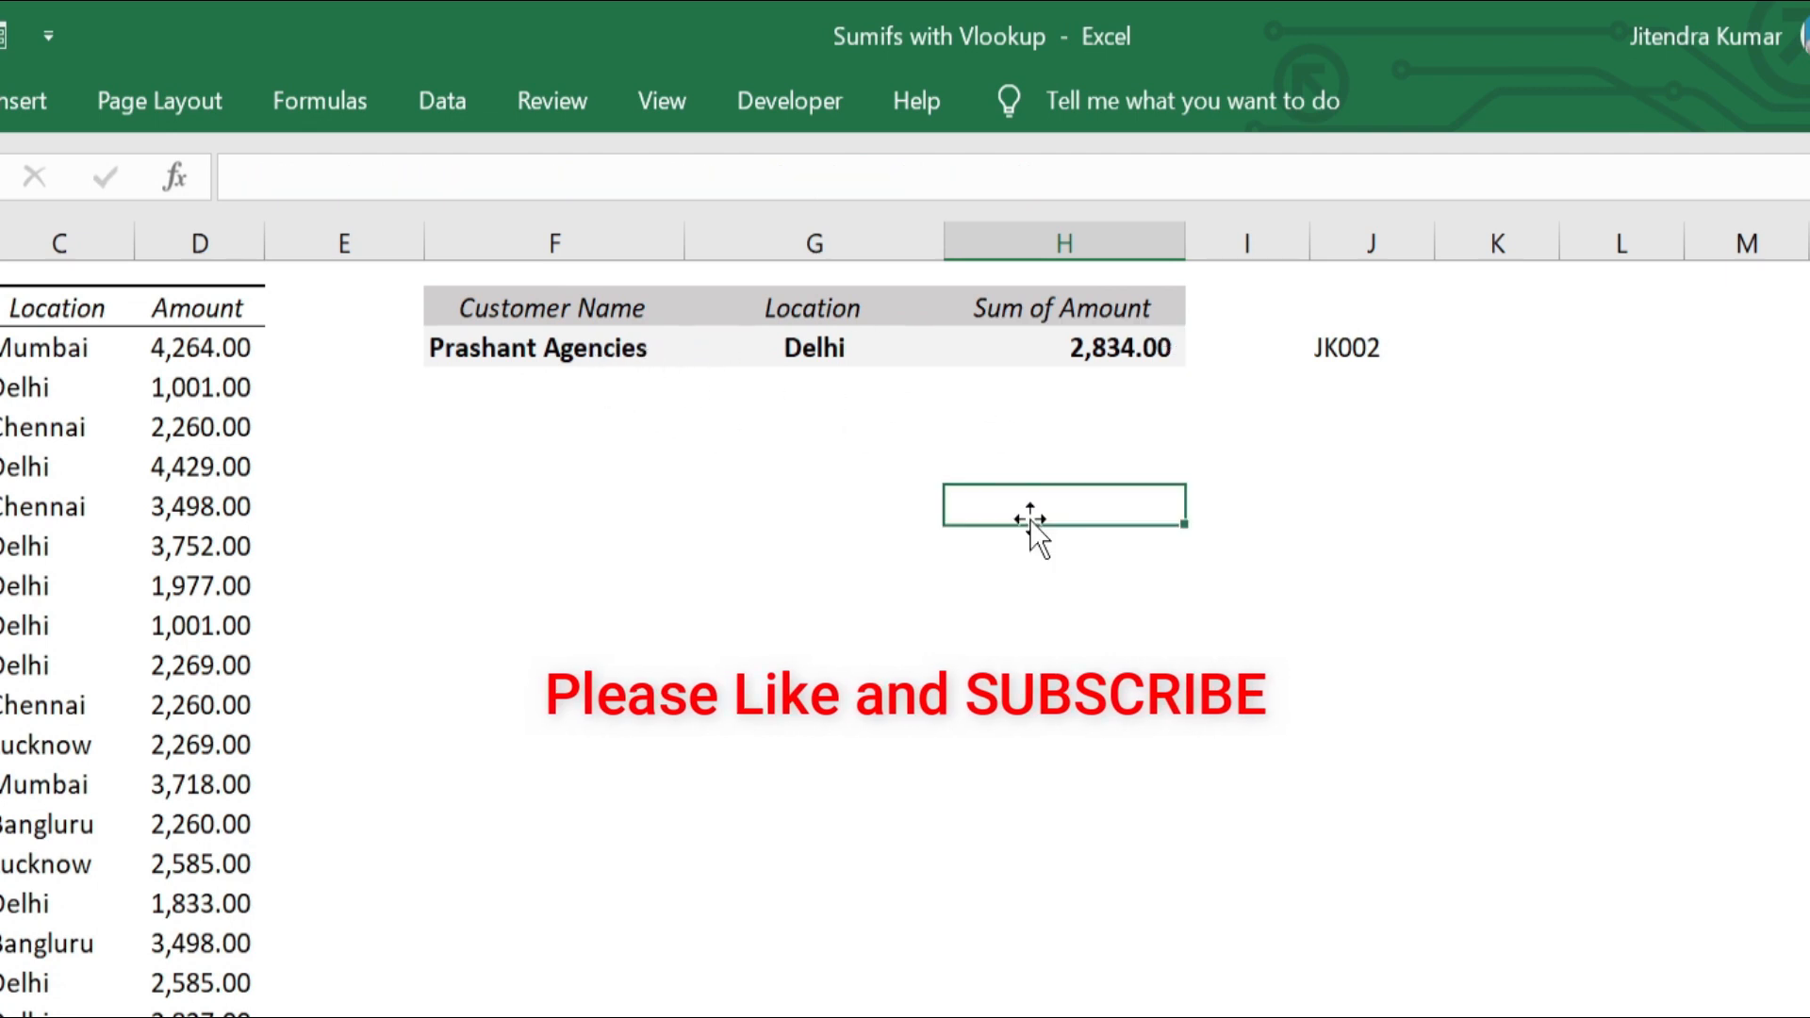
left_click(1343, 339)
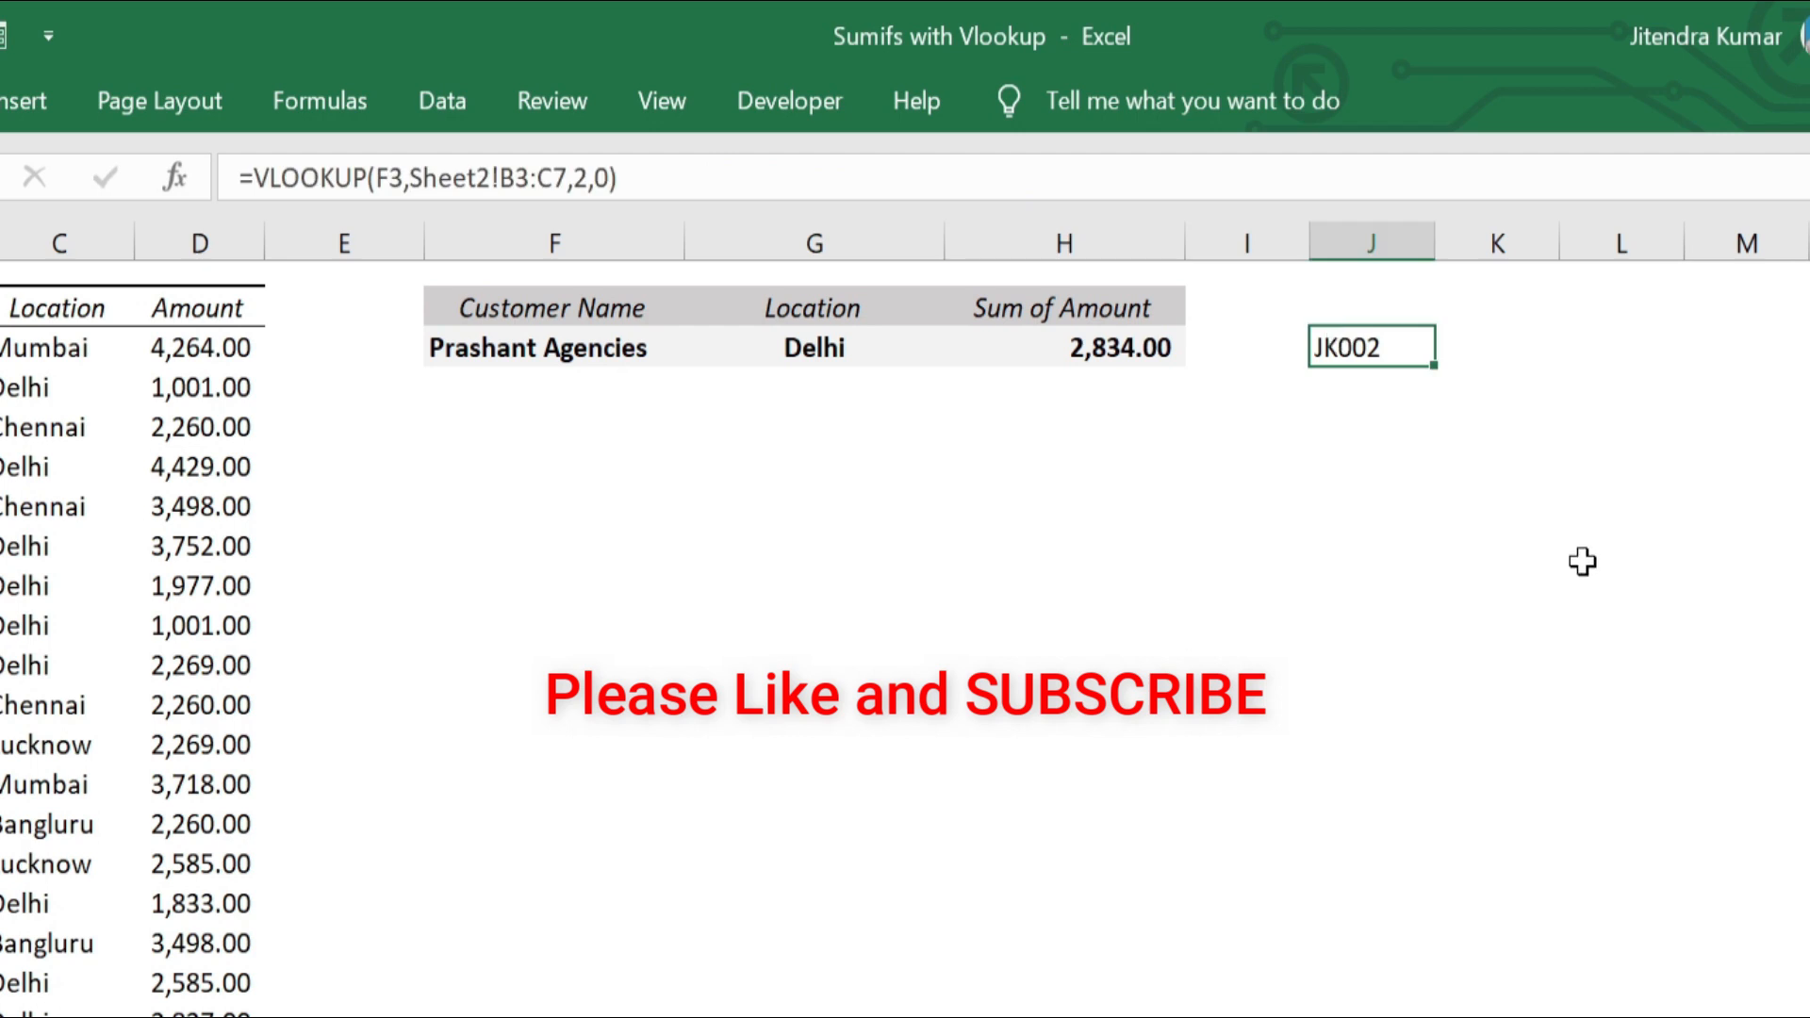
key("Delete")
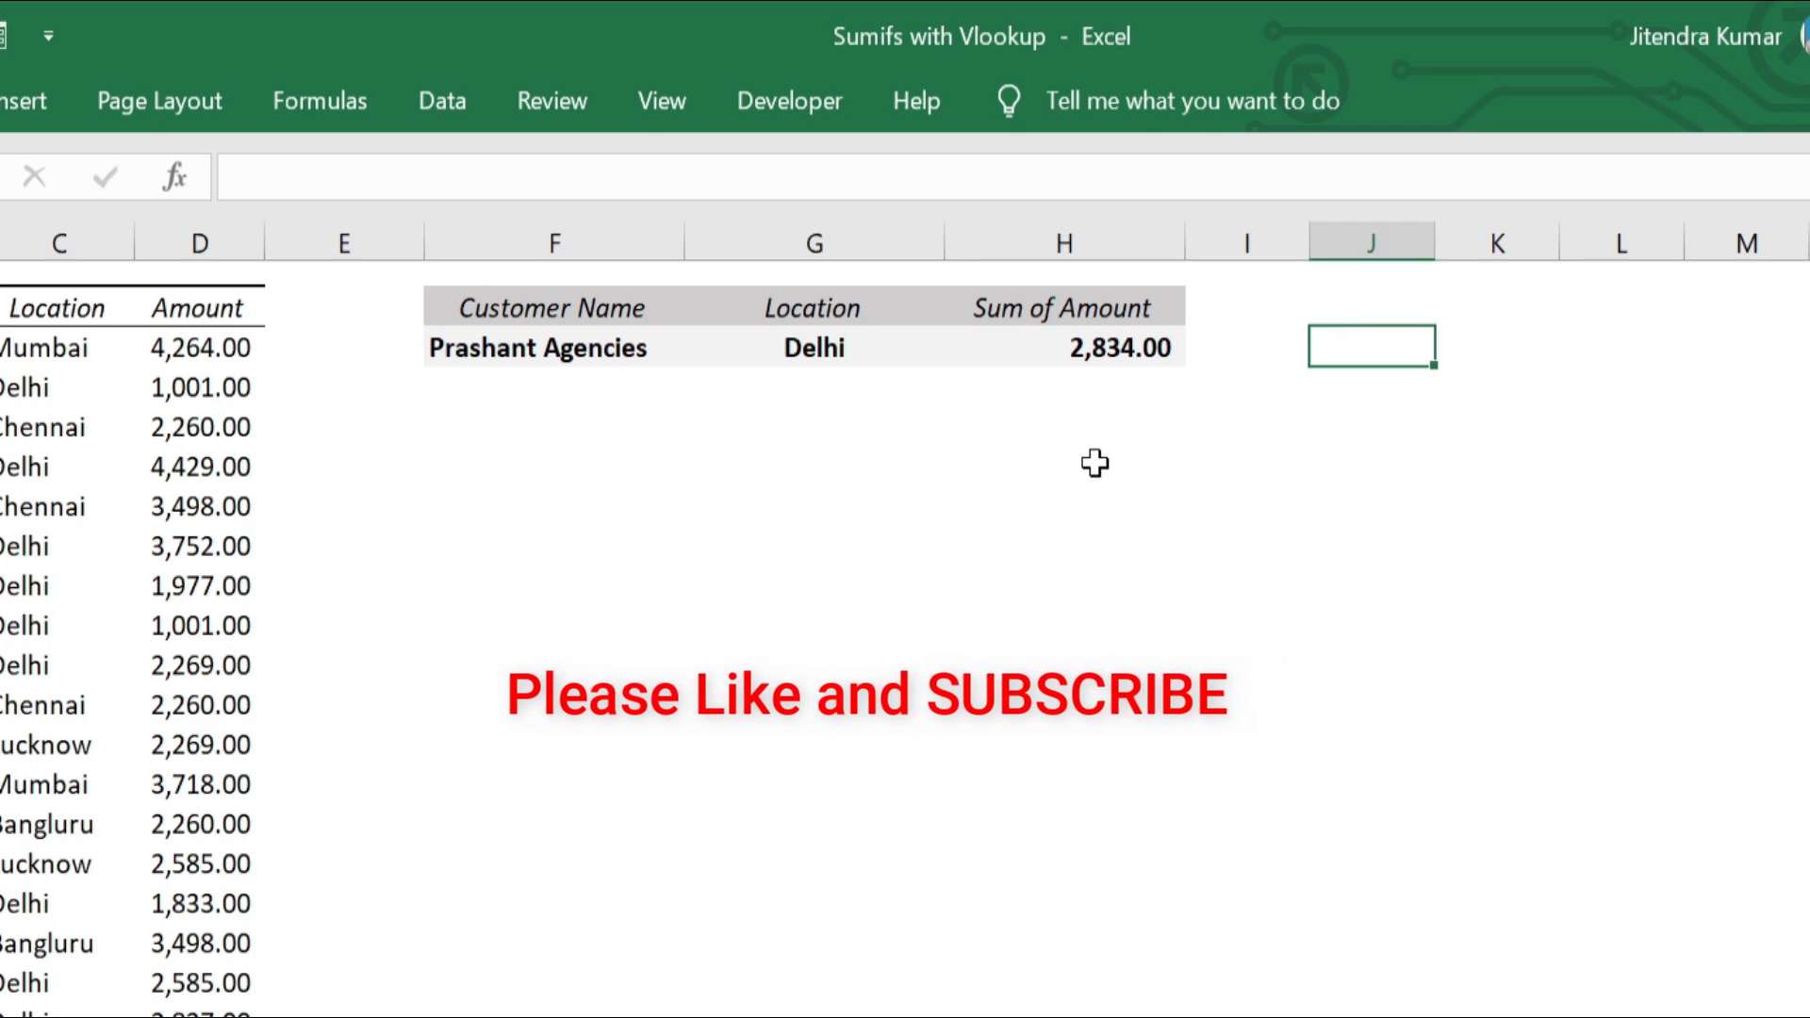
Step: Set the Customer Name in F3 to Aman Enterprises and the Location in G3 to Mumbai
left_click(577, 352)
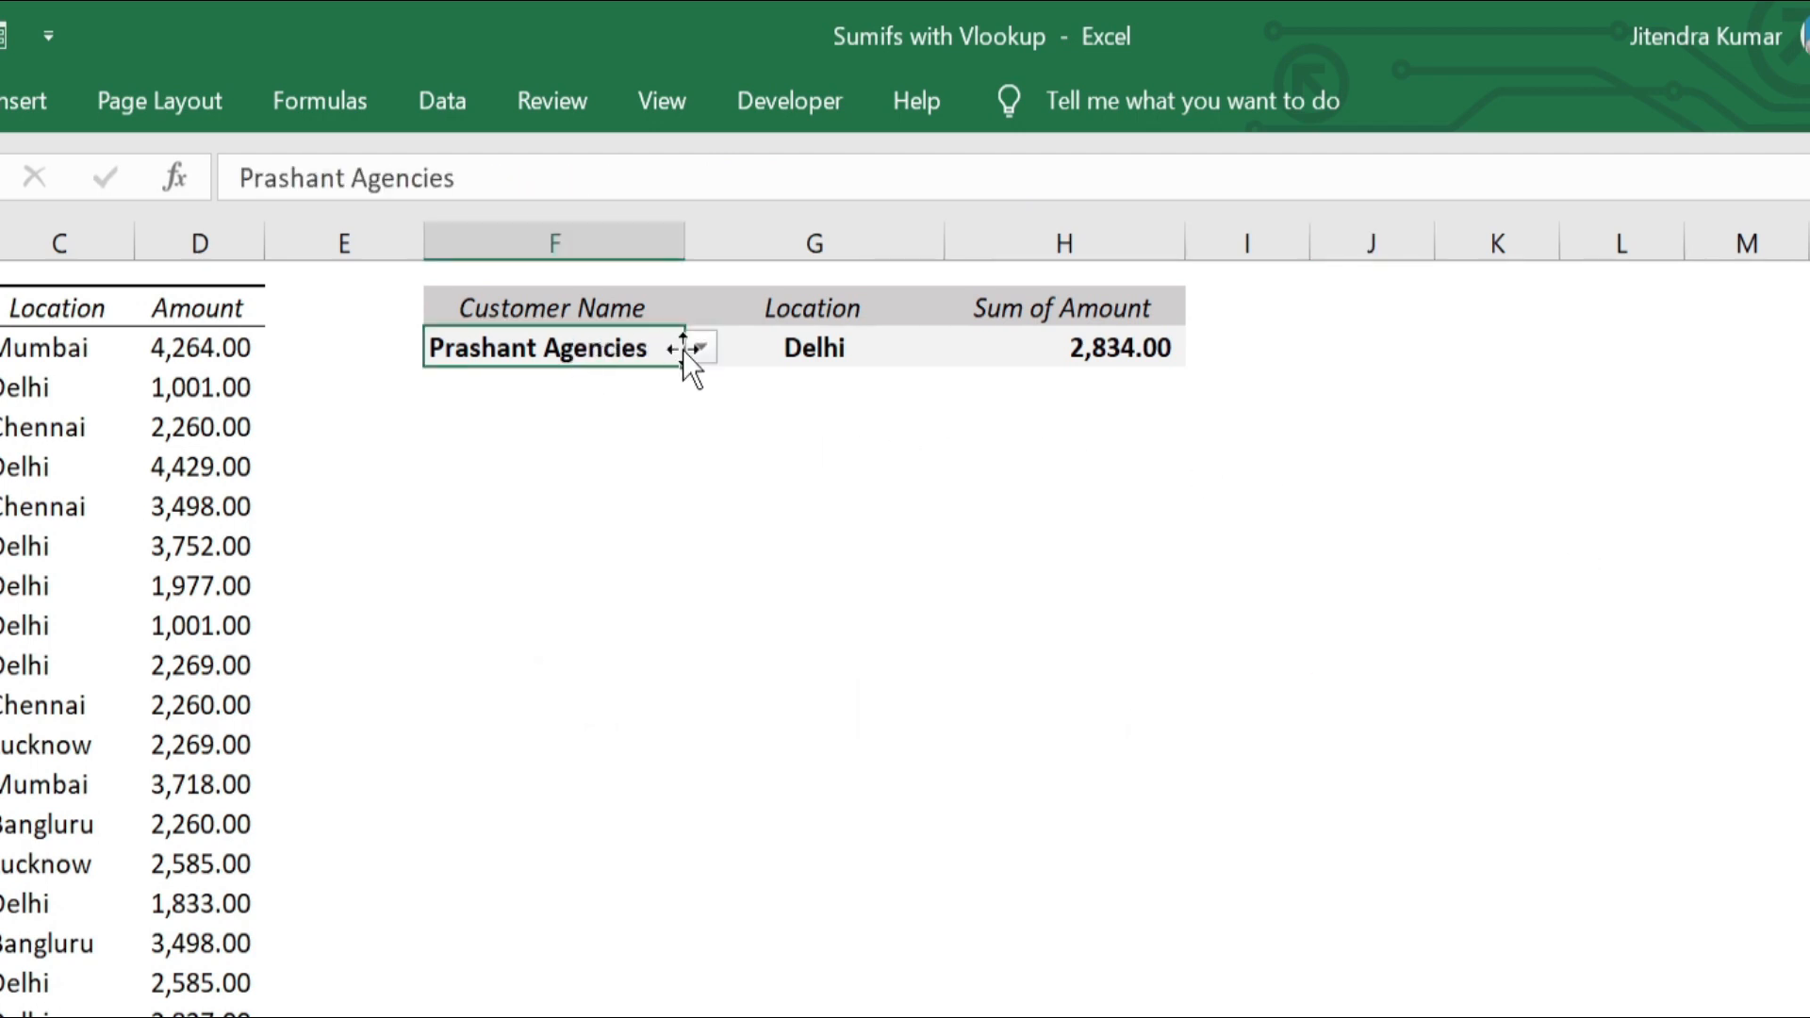
left_click(701, 346)
left_click(546, 421)
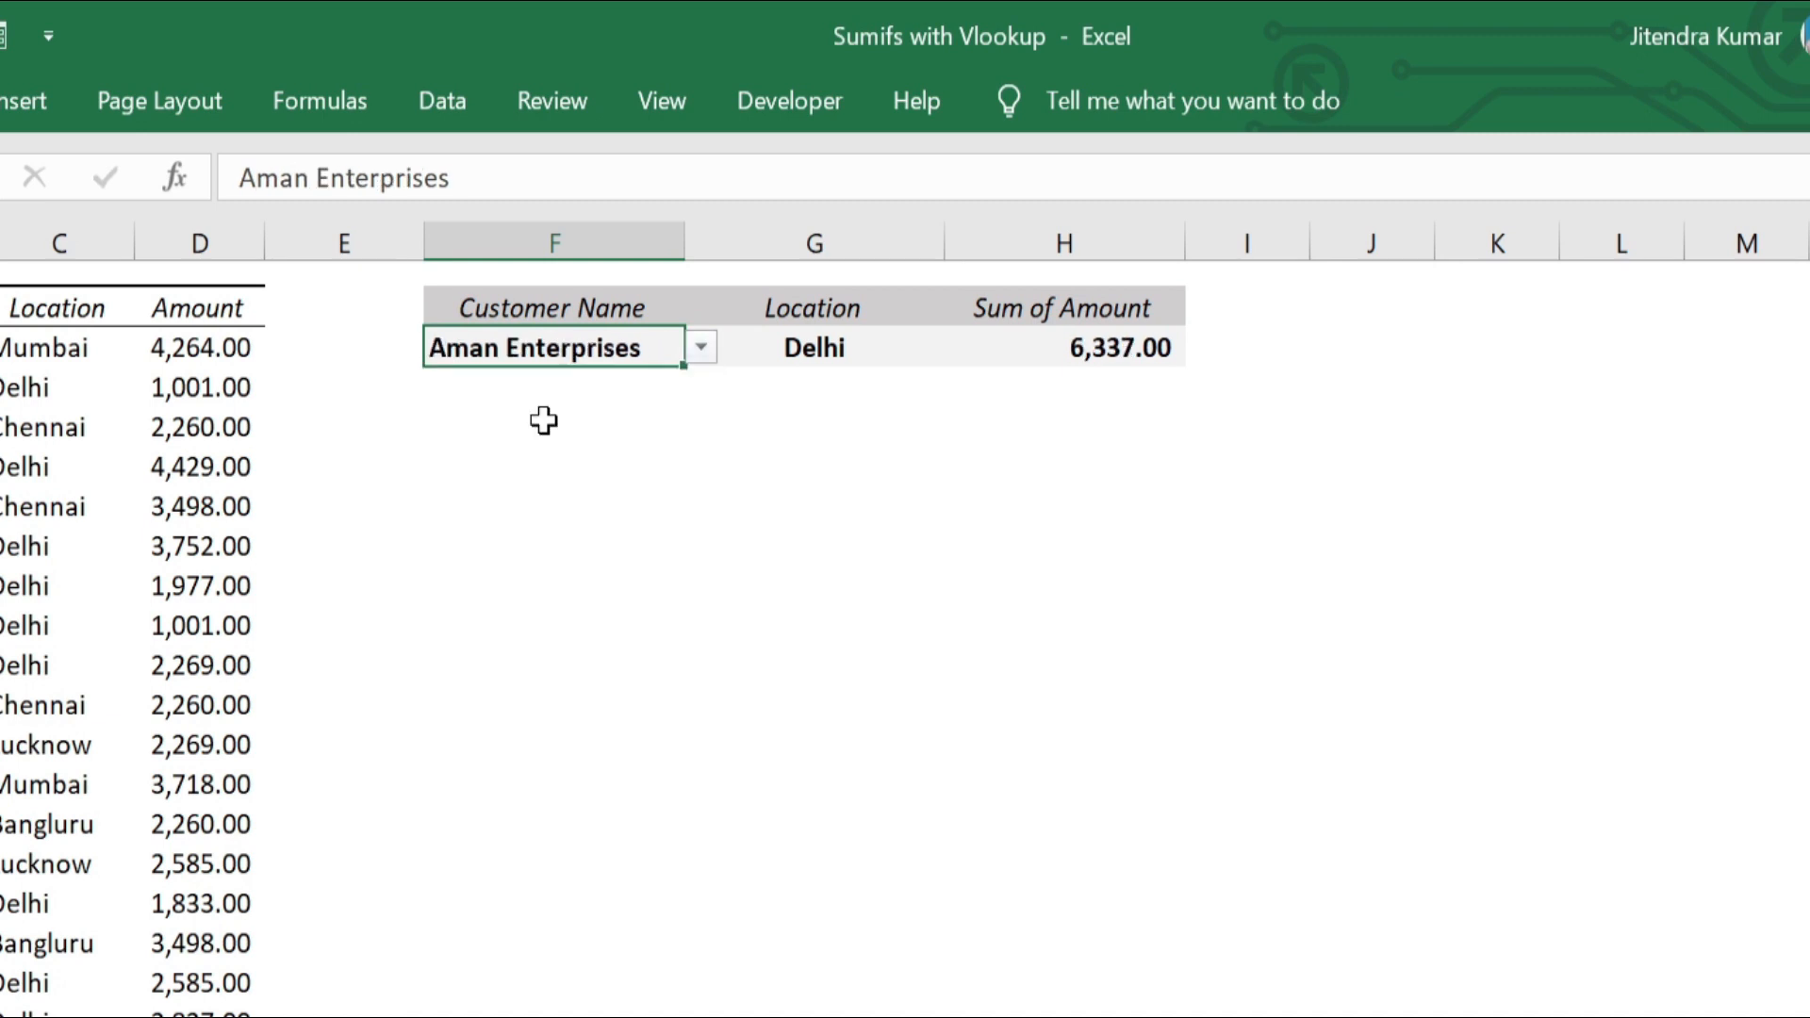
left_click(848, 363)
left_click(959, 348)
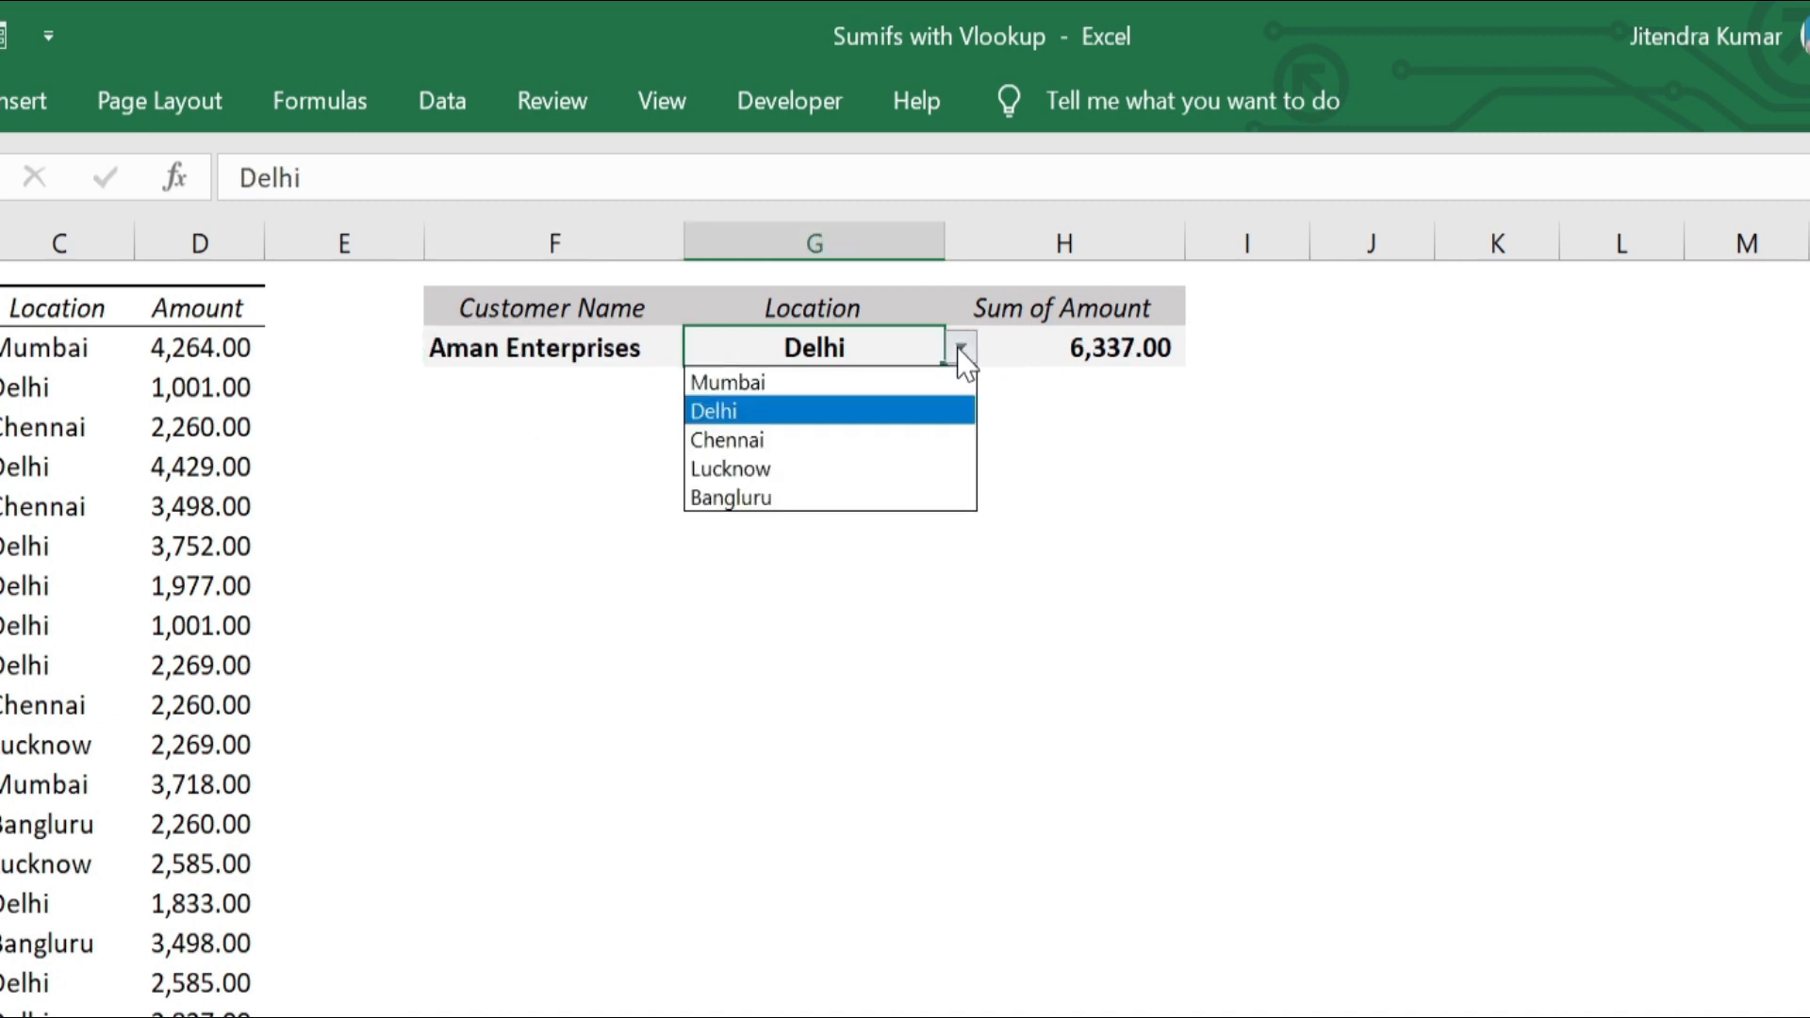
left_click(861, 390)
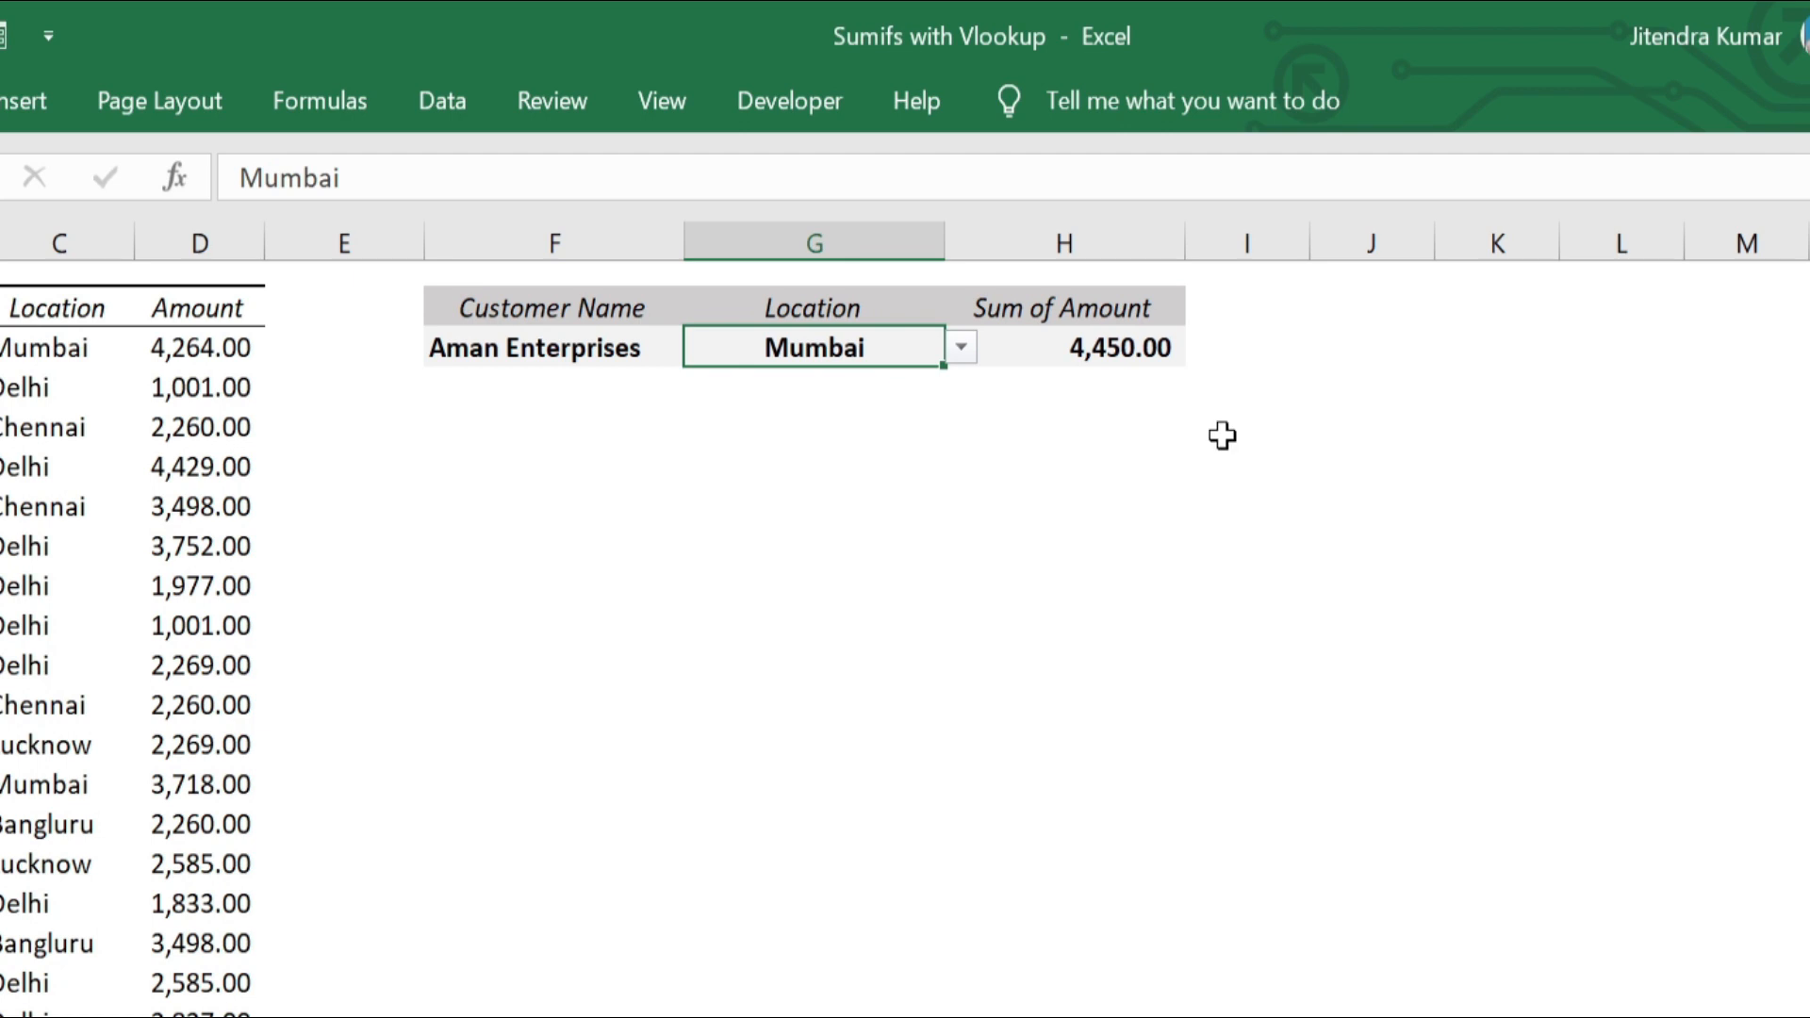